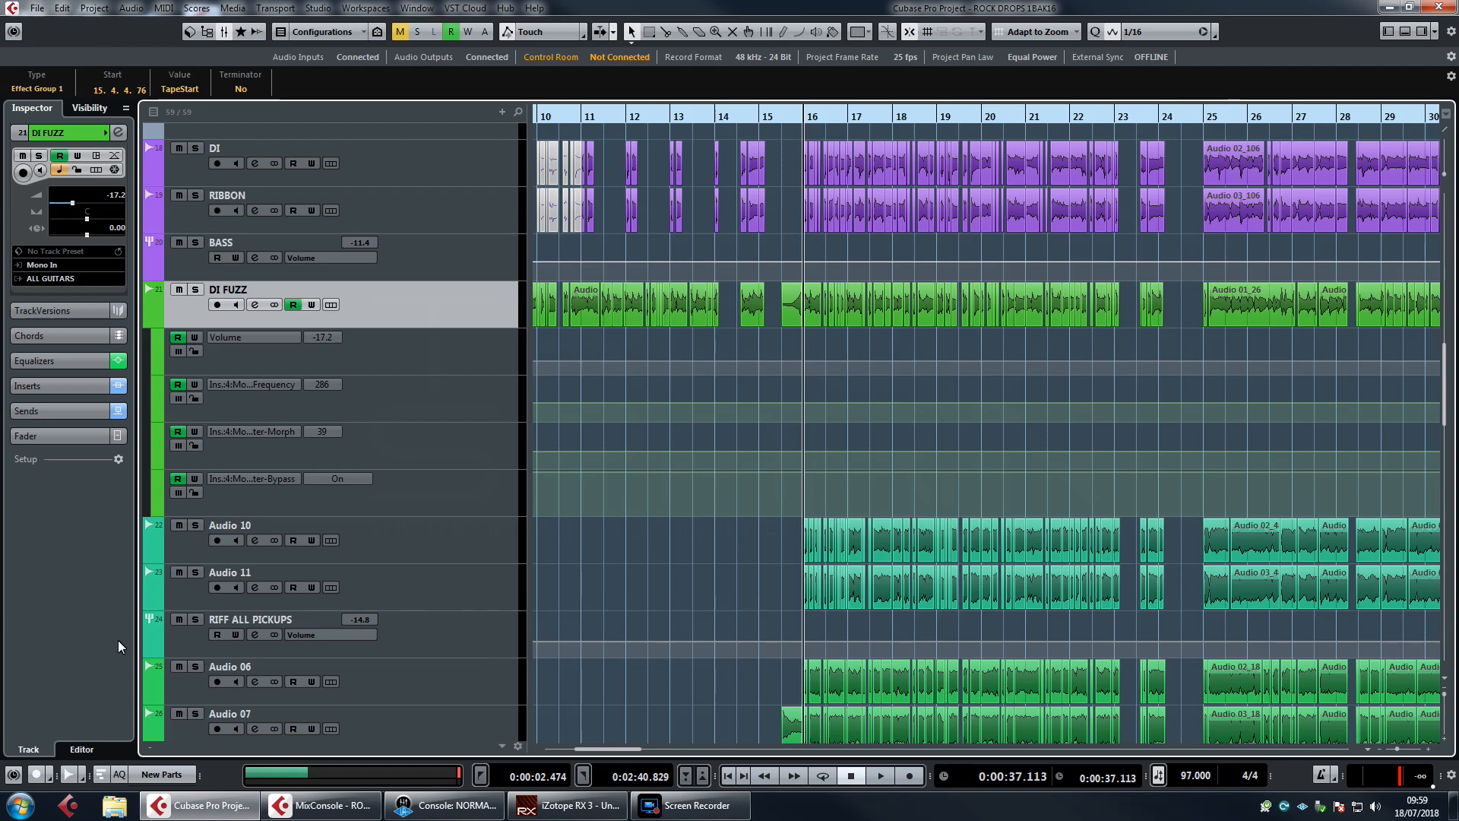
Review the channel settings of the DI FUZZ, RIFF ALL PICKUPS and RIFF BRIDGE PICKS tracks, comparing their EQ curves.
left_click(256, 310)
left_click_drag(920, 270, 878, 236)
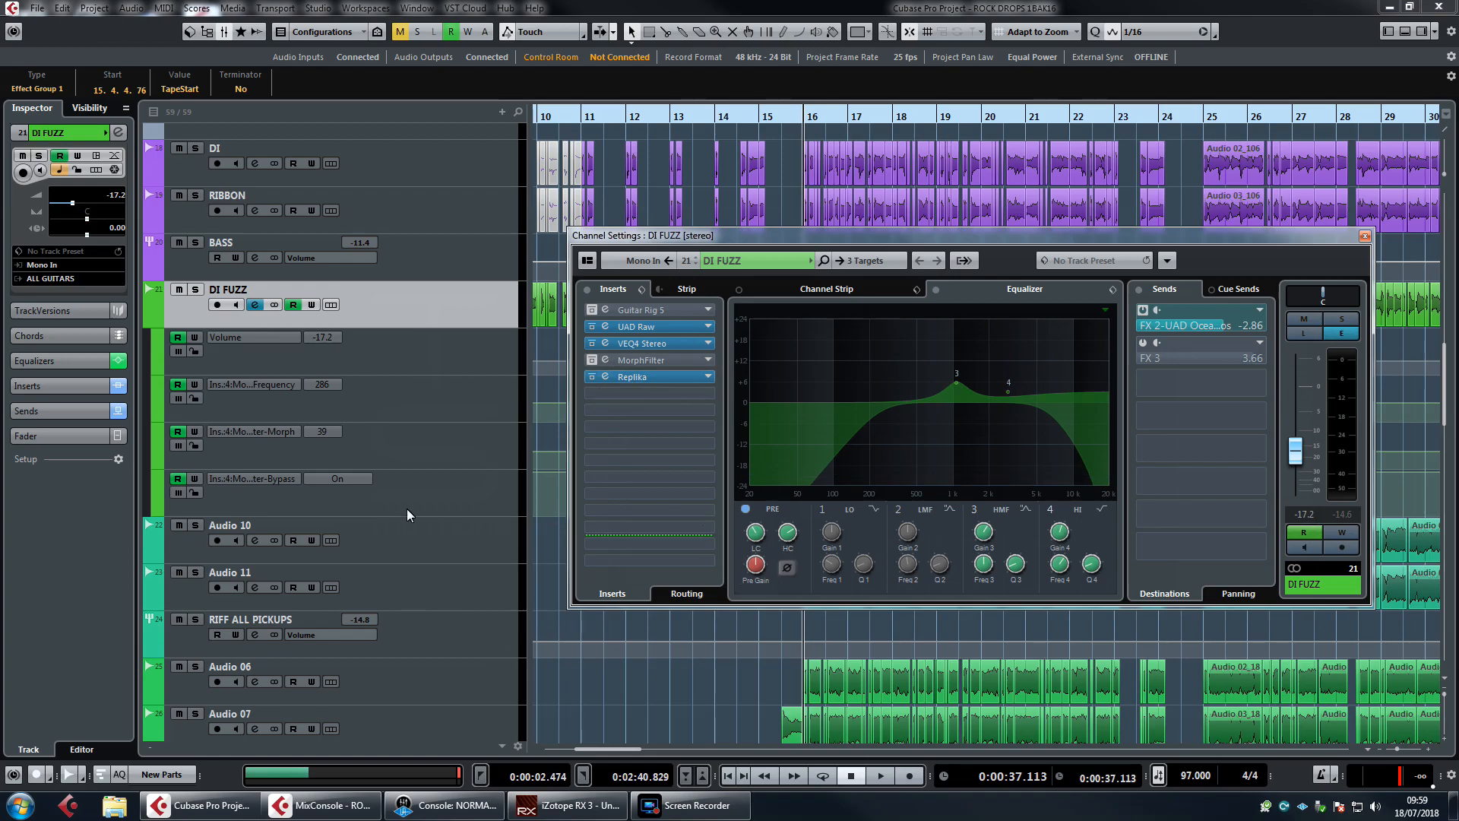
left_click(448, 635)
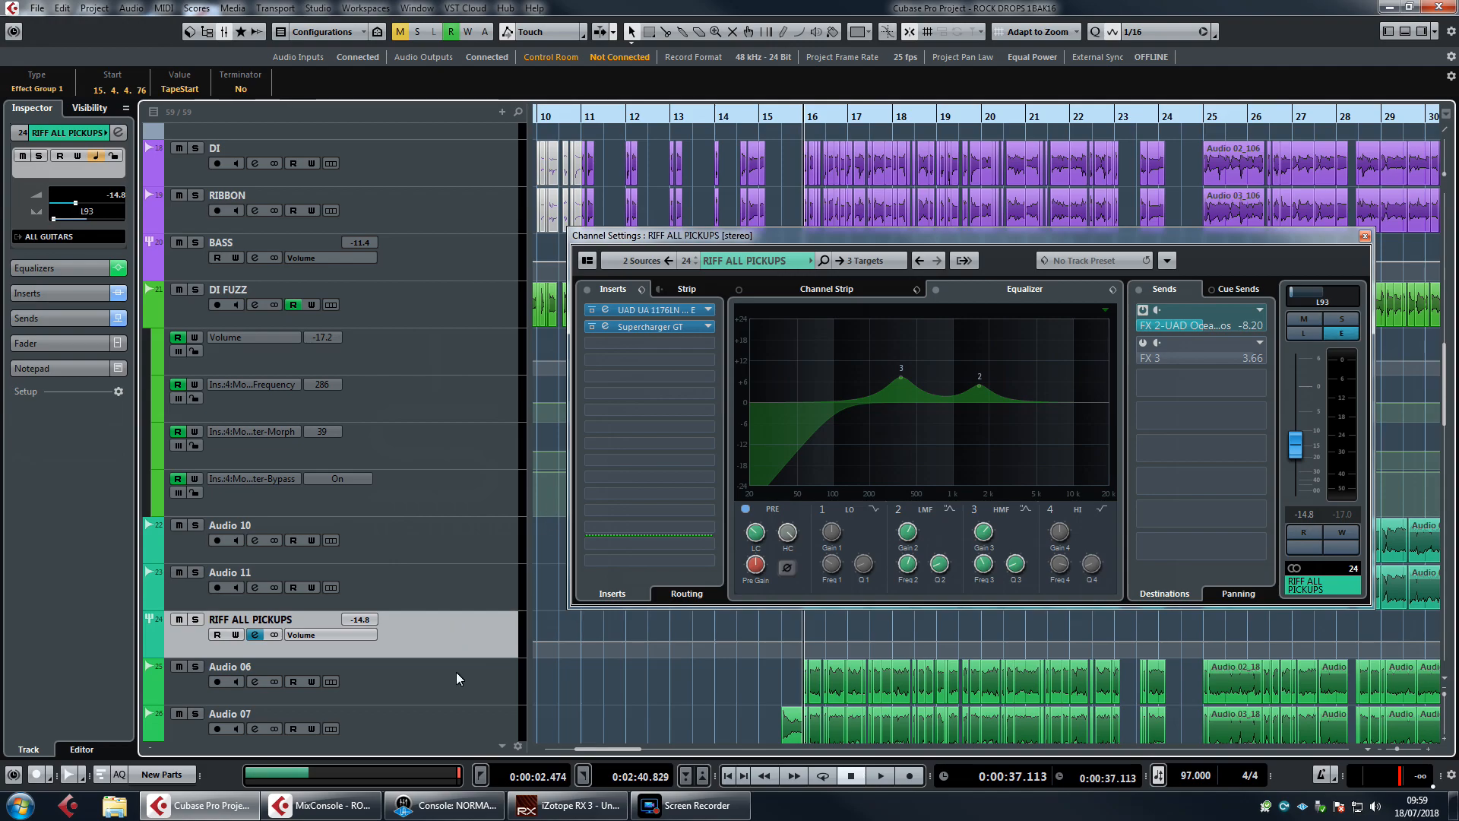
scroll(448, 646, "down", 5)
left_click(435, 500)
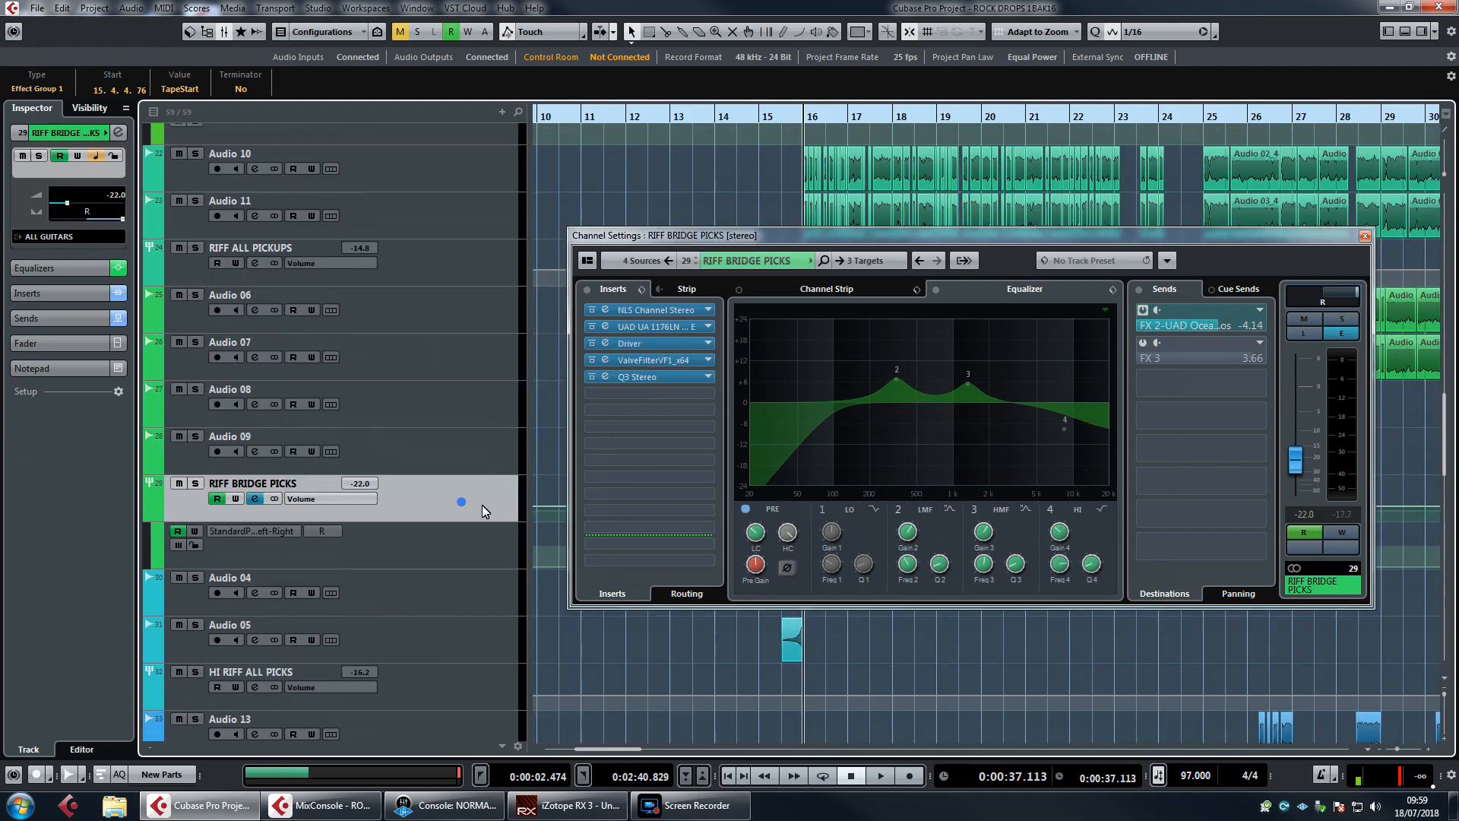
Inspect the Q3 Stereo equalizer insert on RIFF BRIDGE PICKS, and close the plug-in and channel settings windows.
left_click(651, 380)
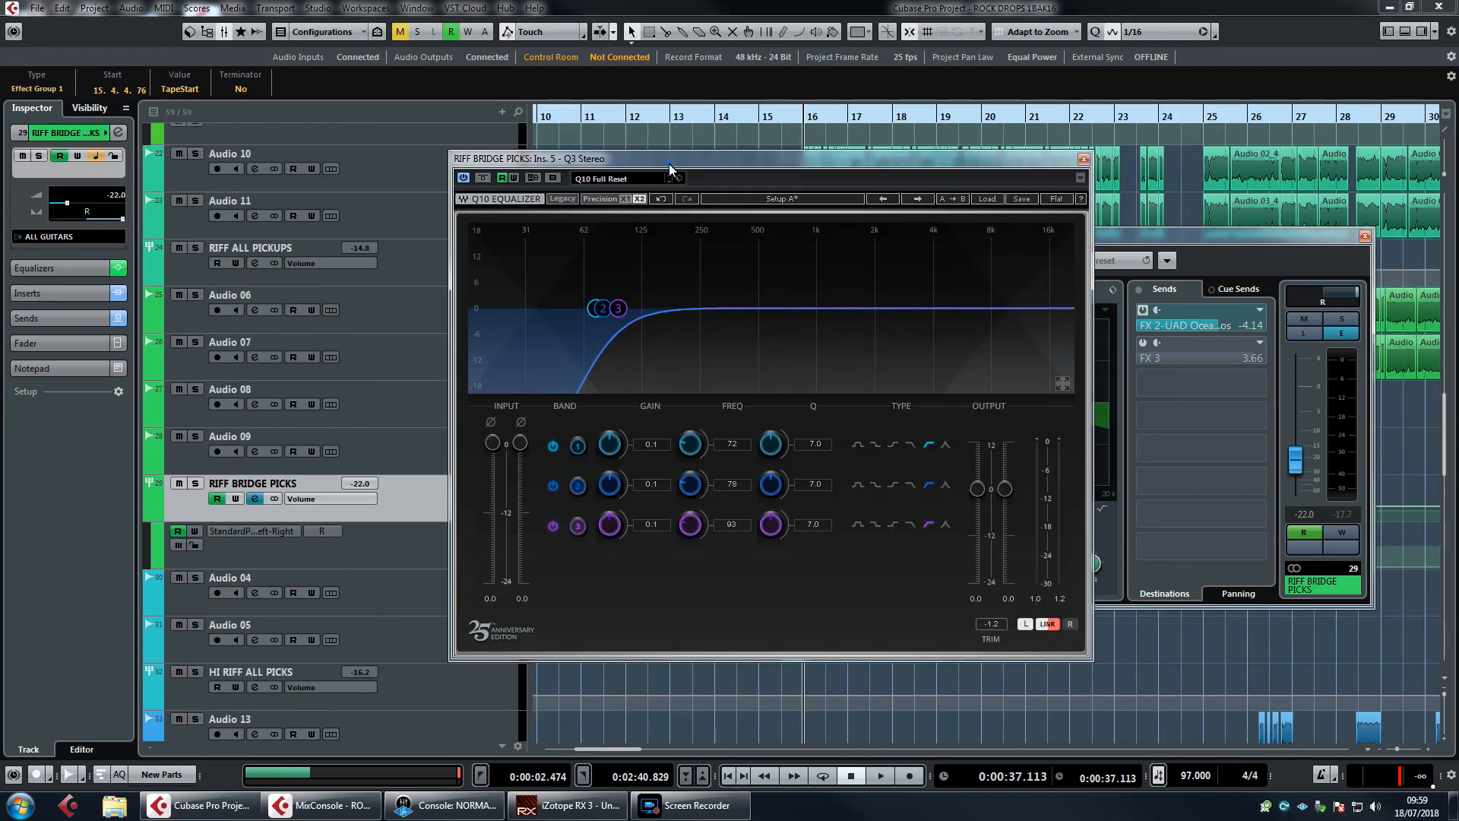
left_click_drag(669, 163, 728, 158)
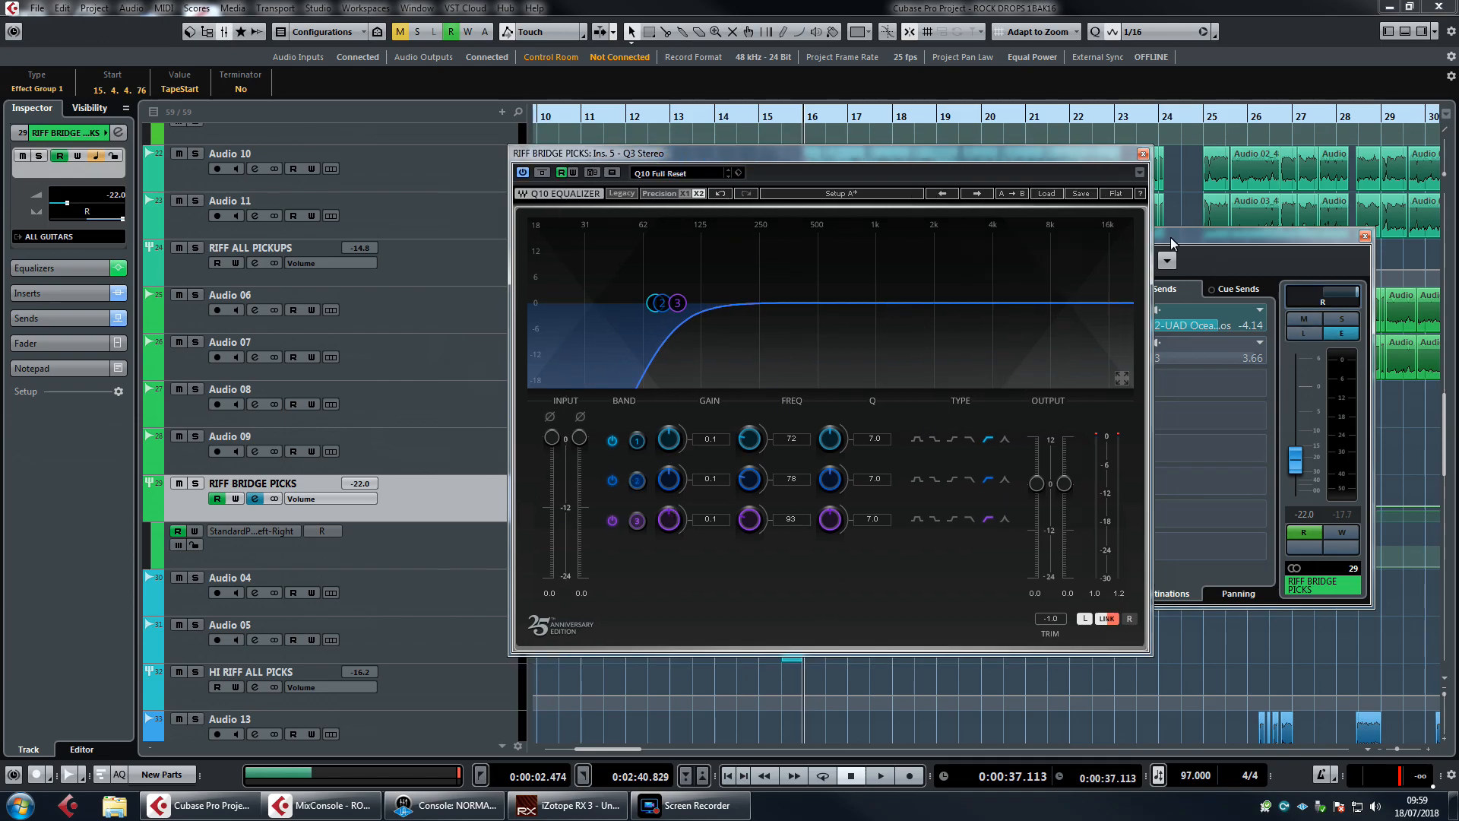
left_click_drag(1059, 158, 1067, 184)
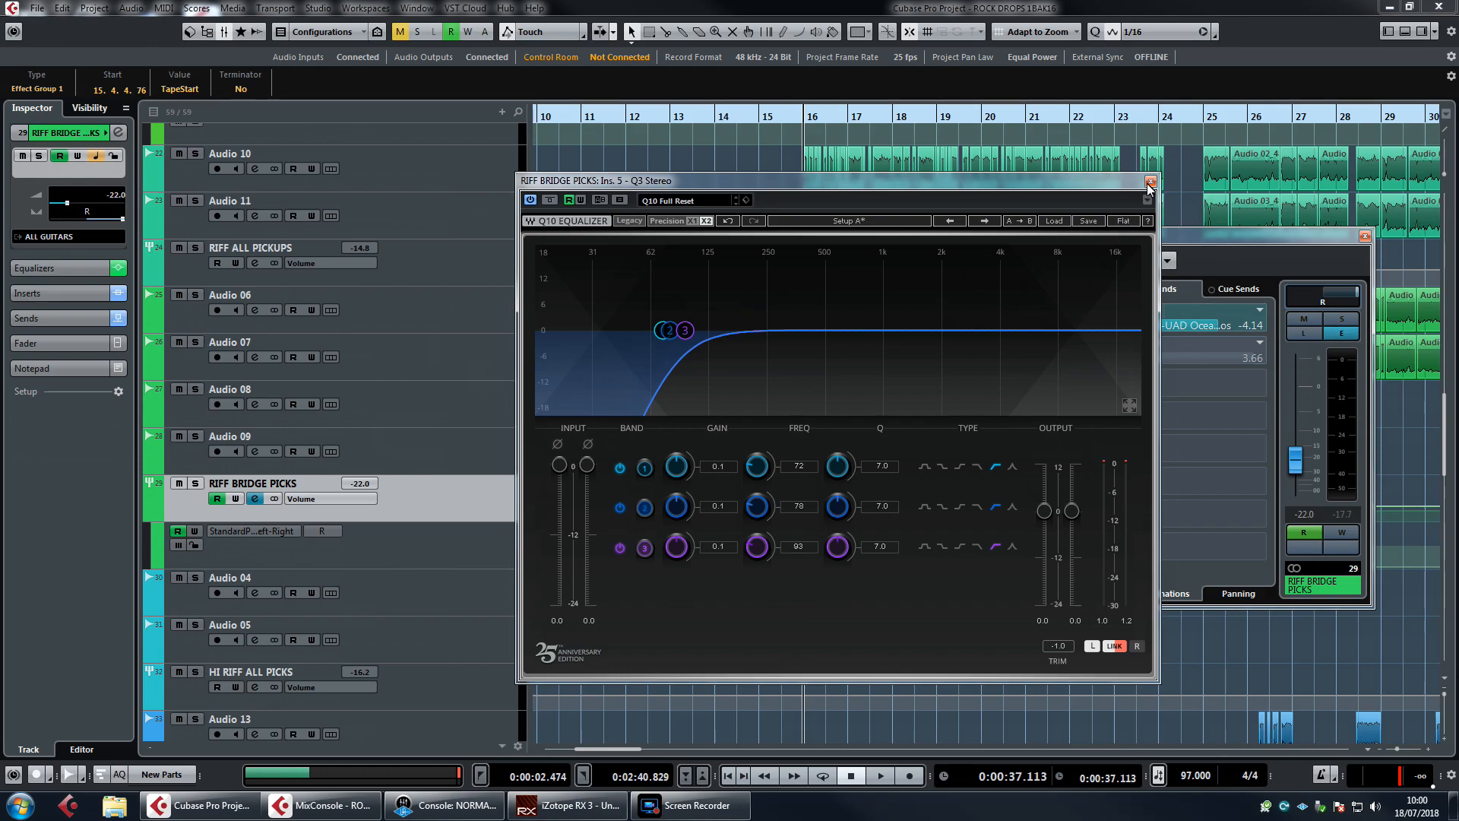
left_click(1150, 181)
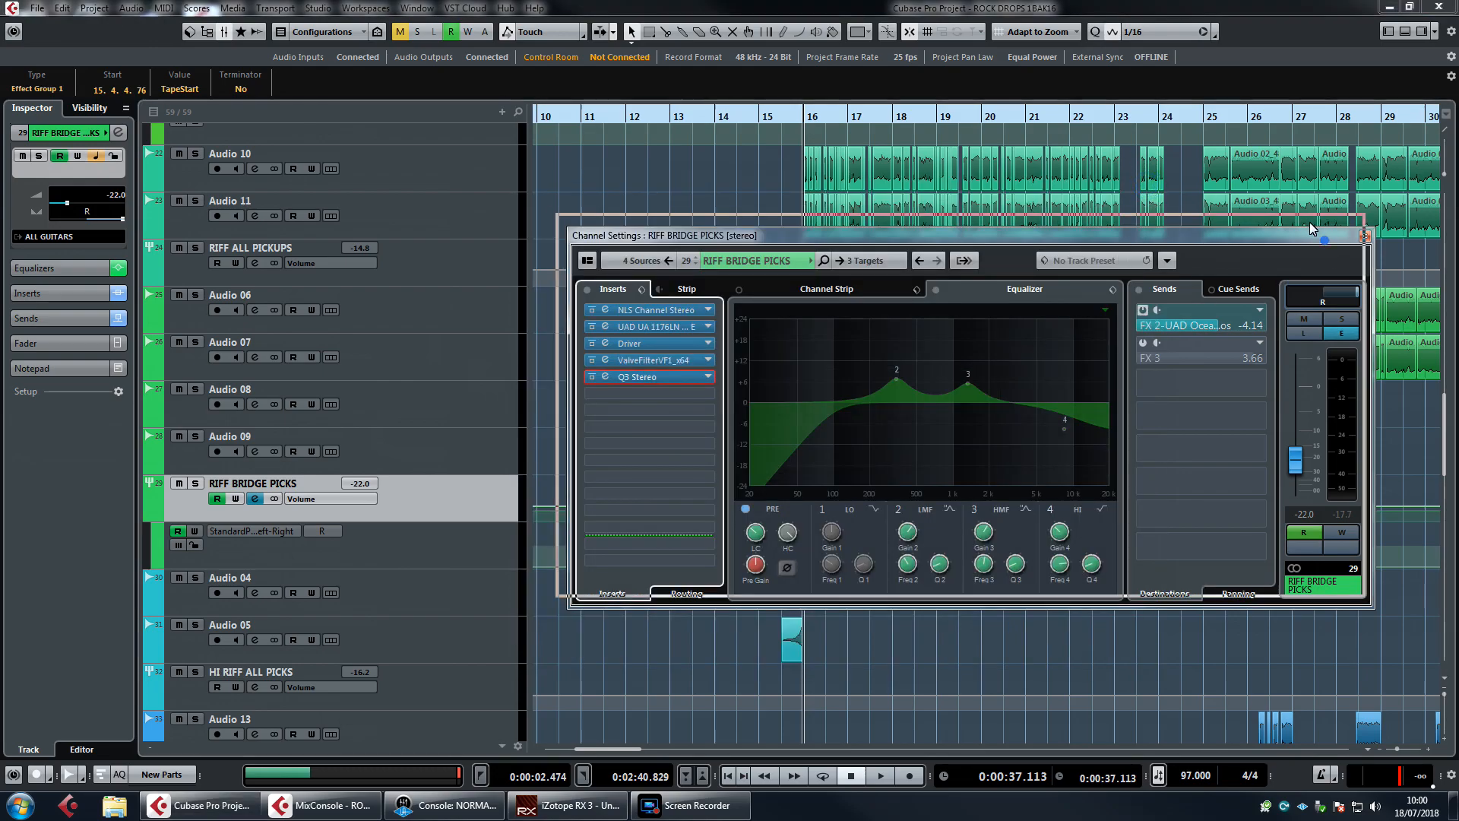
left_click_drag(1325, 241, 1310, 221)
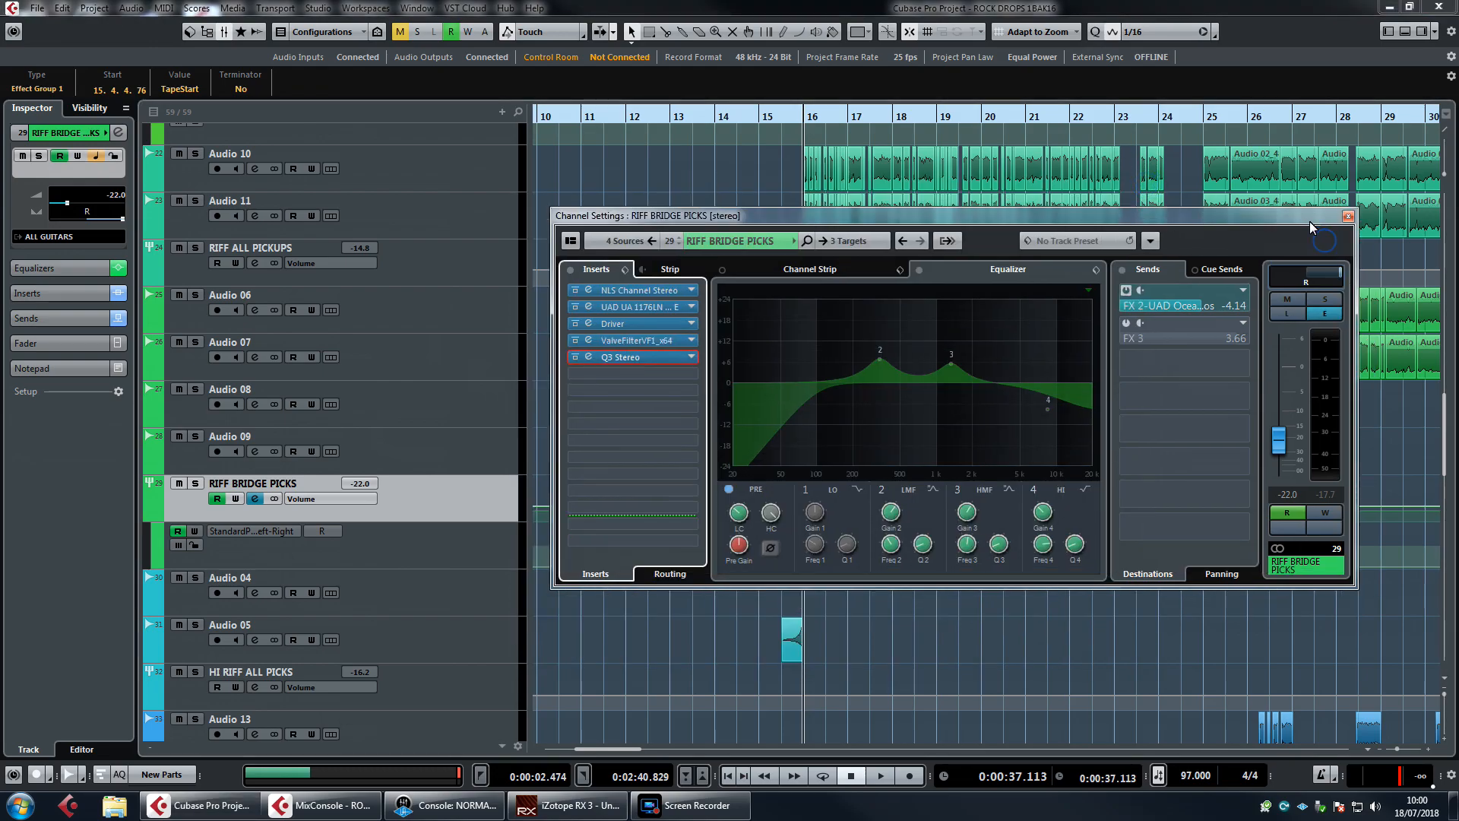
left_click(1348, 218)
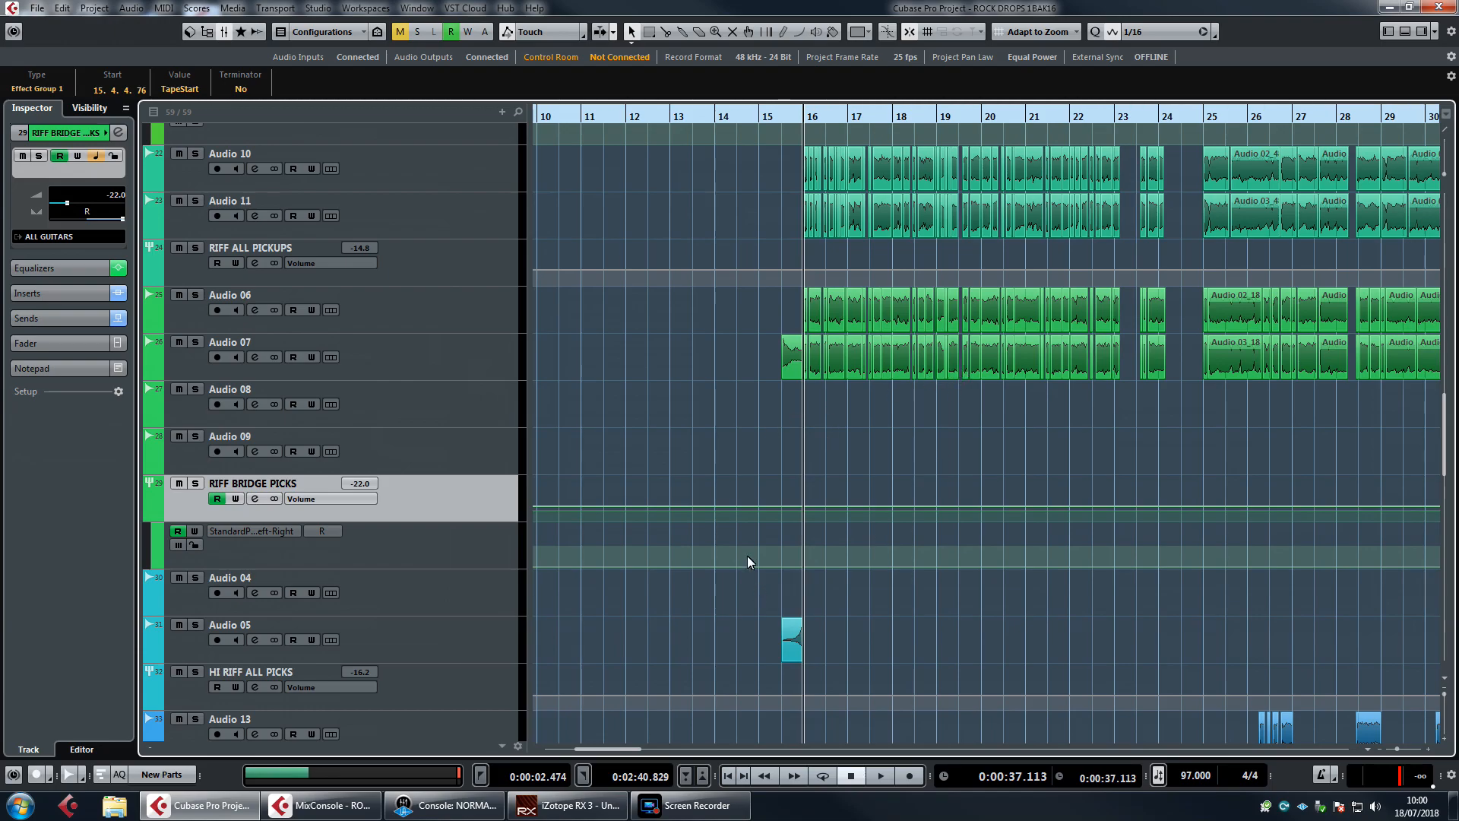
Open the DI FUZZ channel settings and display its VEQ4 Stereo insert.
scroll(689, 395, "up", 3)
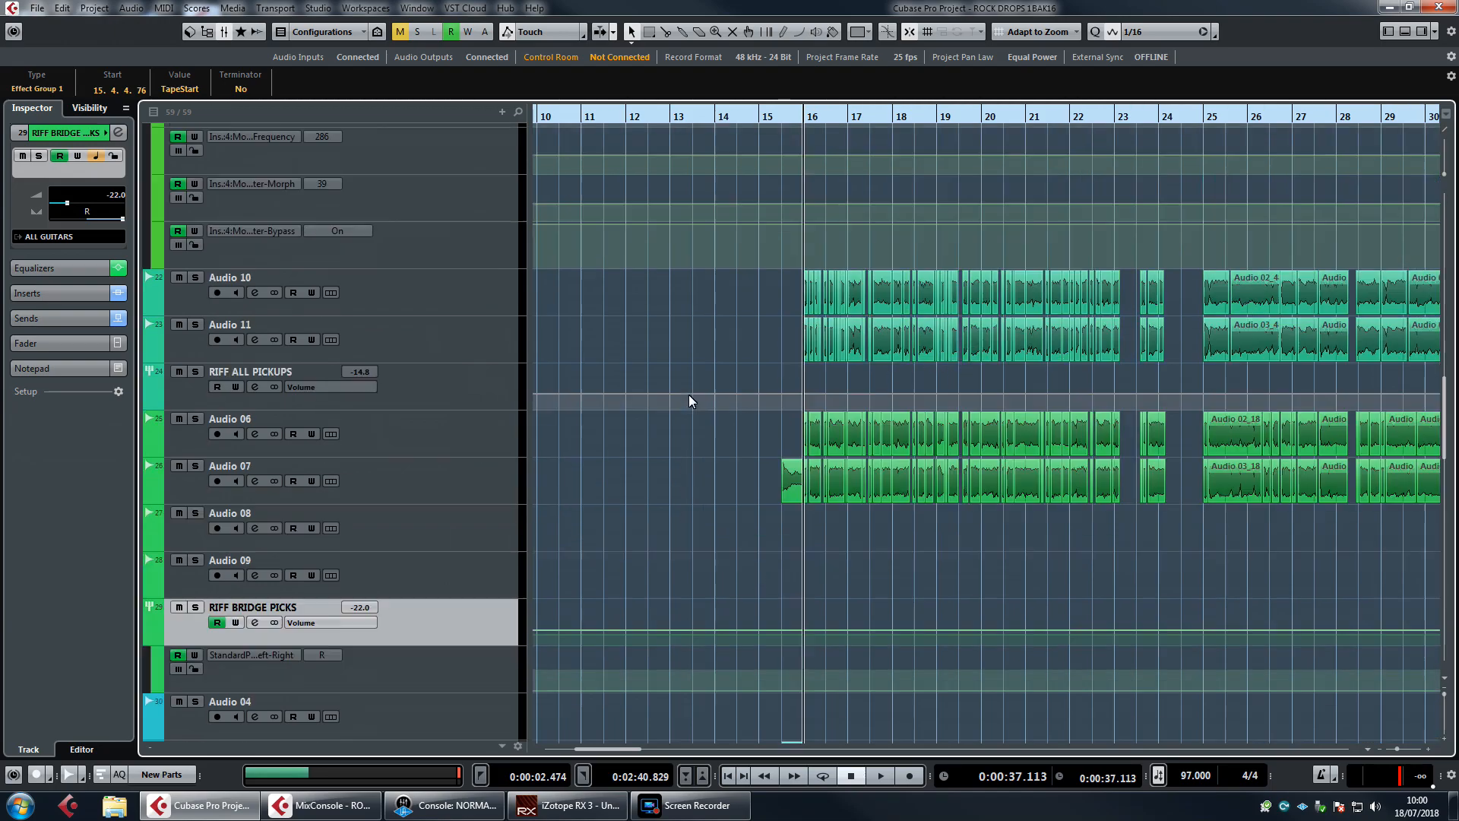
scroll(712, 408, "up", 3)
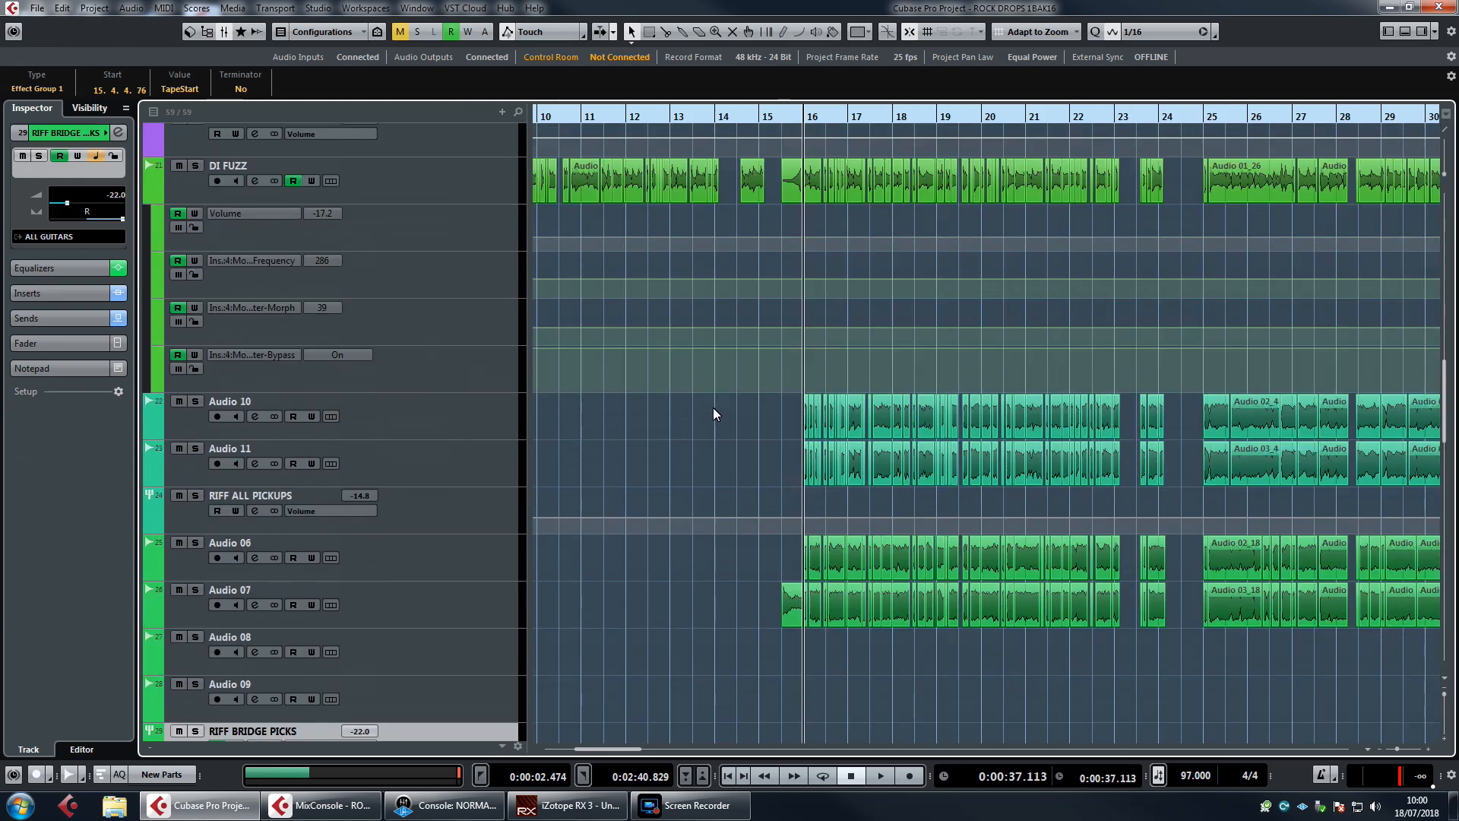
left_click(444, 186)
left_click(255, 181)
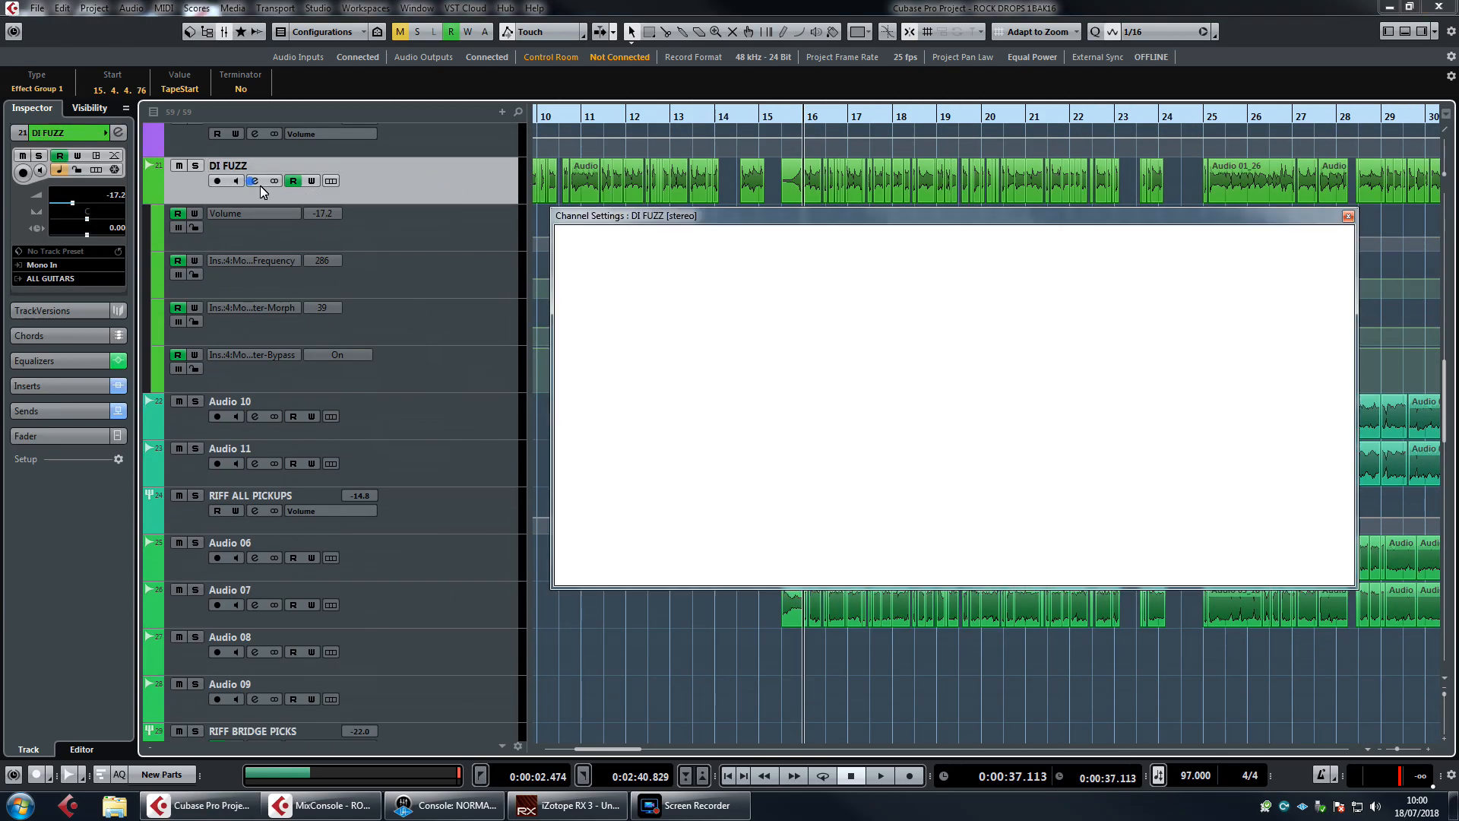
left_click(627, 324)
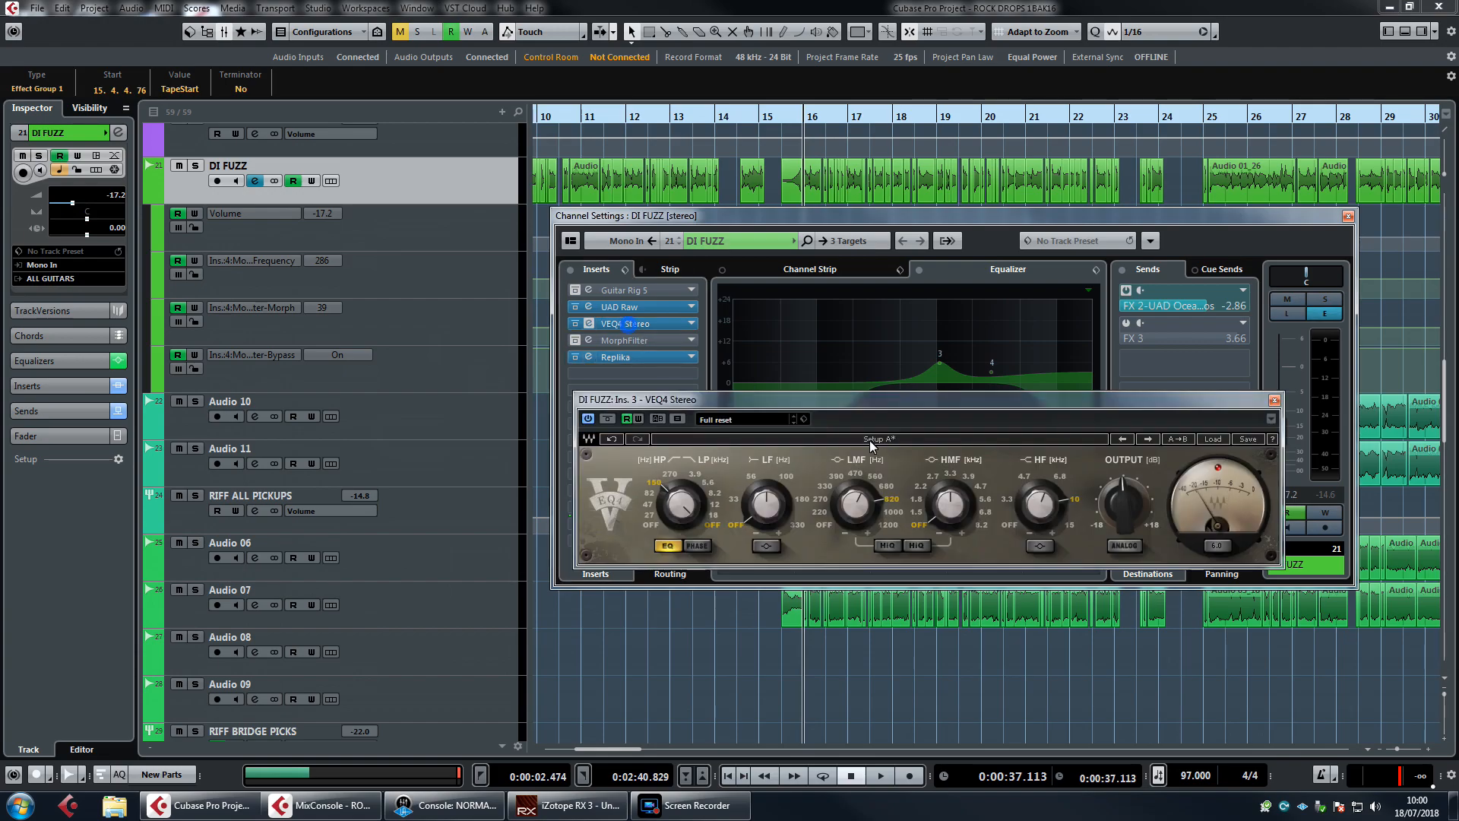
Display the UAD Neve 1073 insert of the BASS channel and close the channel settings window.
scroll(430, 304, "up", 6)
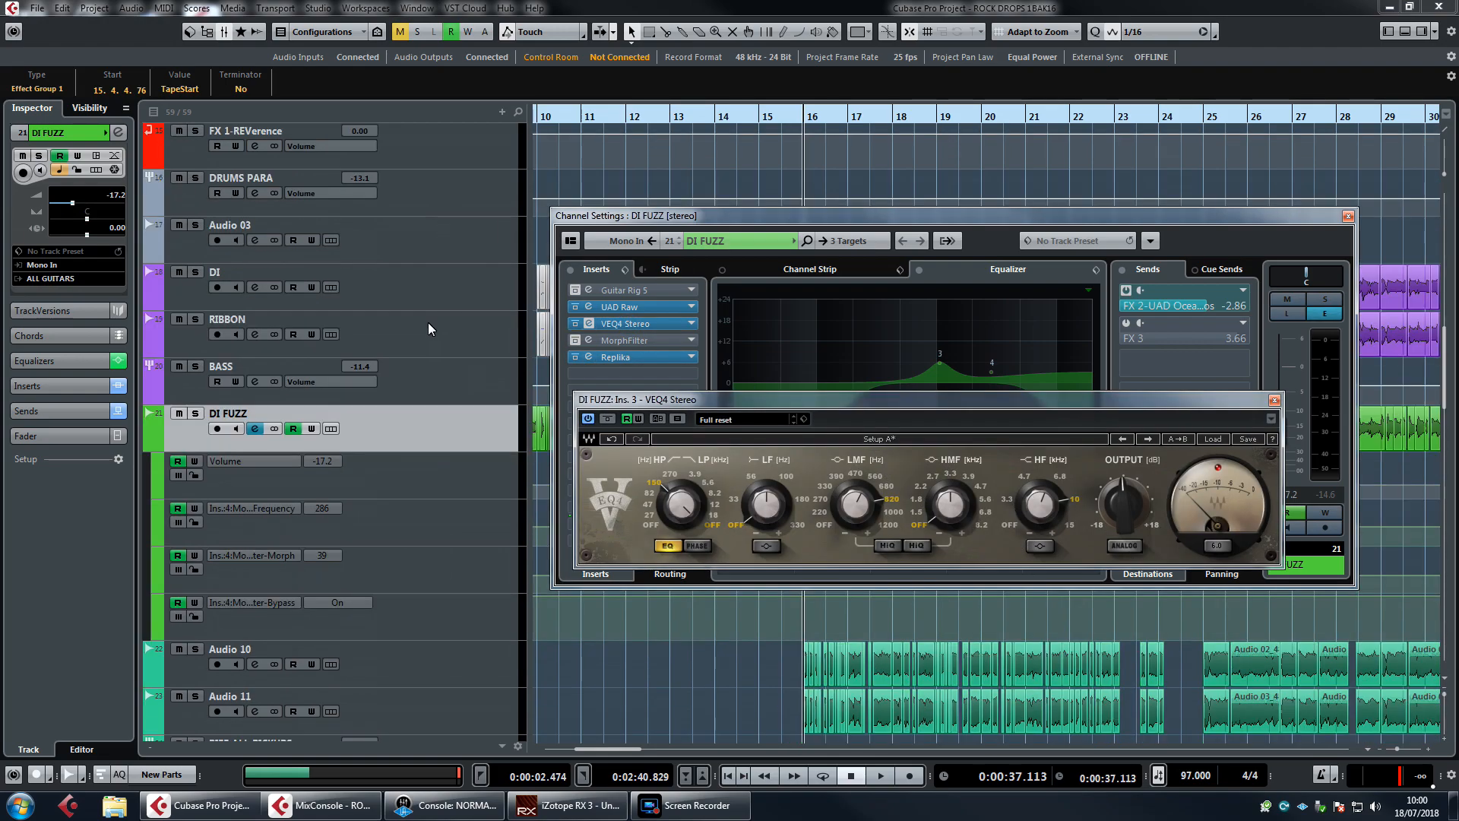
left_click(461, 381)
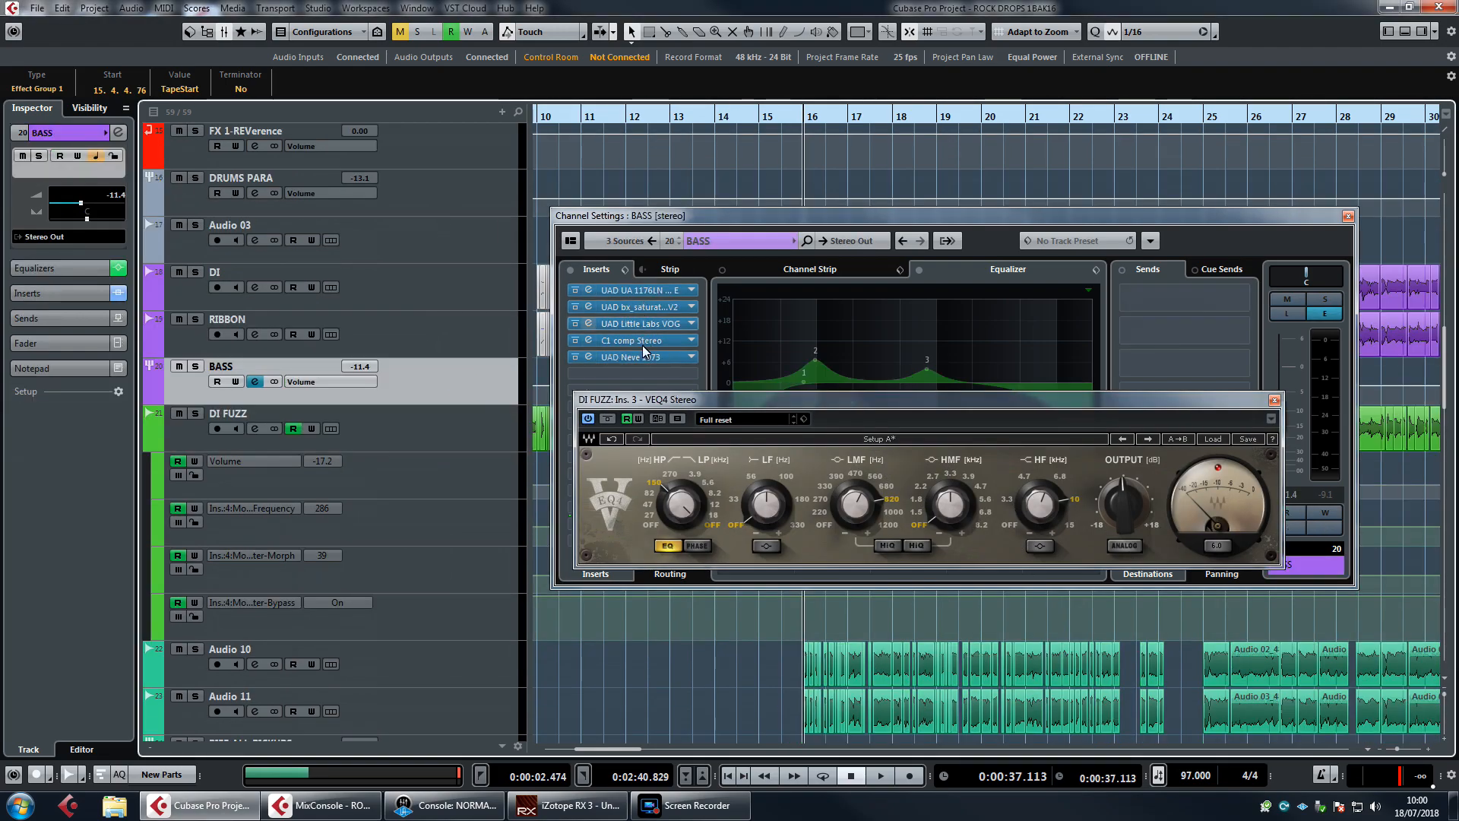
left_click(644, 356)
left_click_drag(734, 128, 911, 131)
left_click(1348, 215)
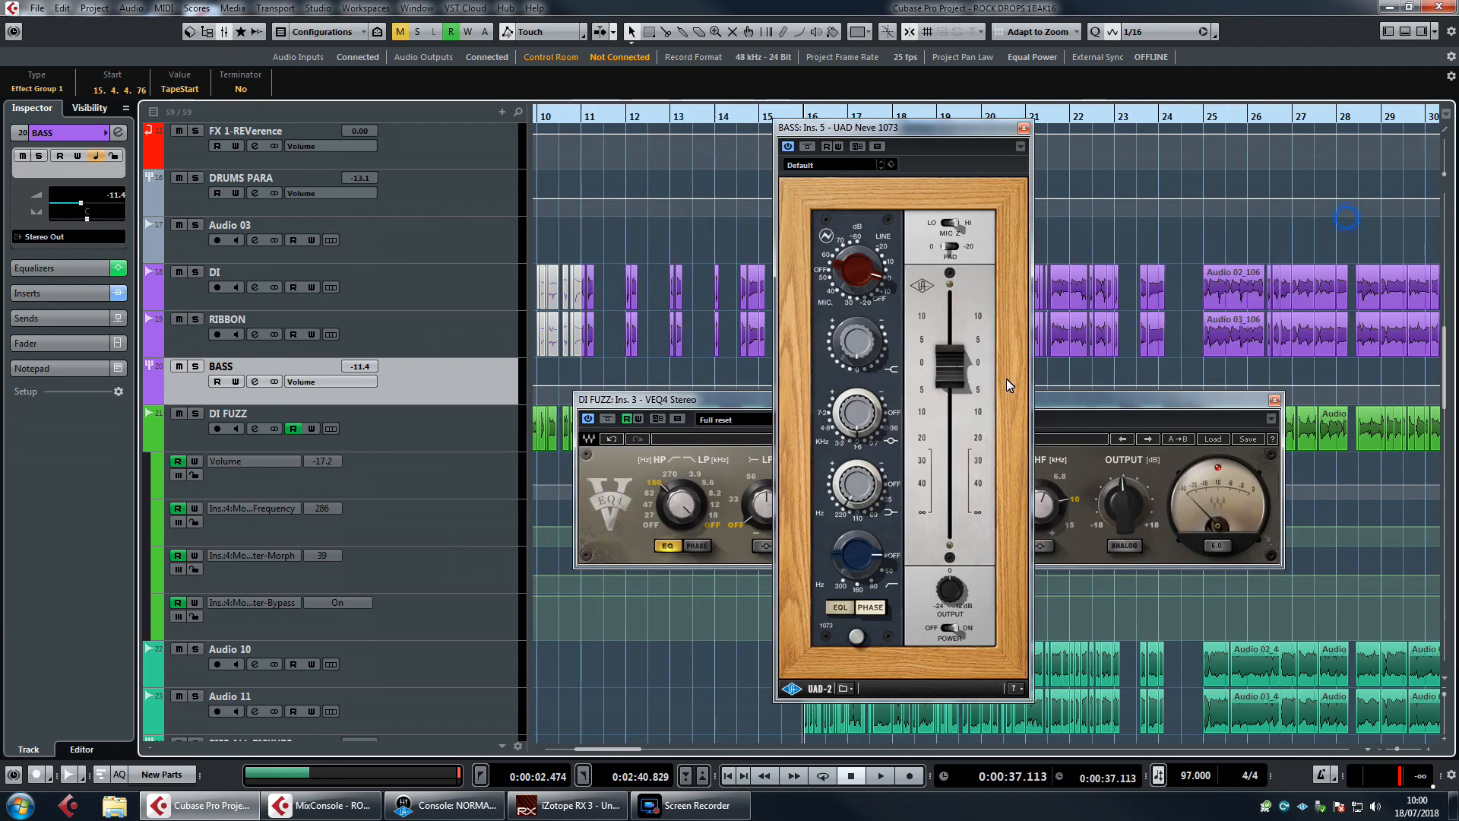
Compare the filter controls of the BASS UAD Neve 1073 and DI FUZZ VEQ4 Stereo plug-ins, and close both windows.
left_click_drag(896, 119, 958, 116)
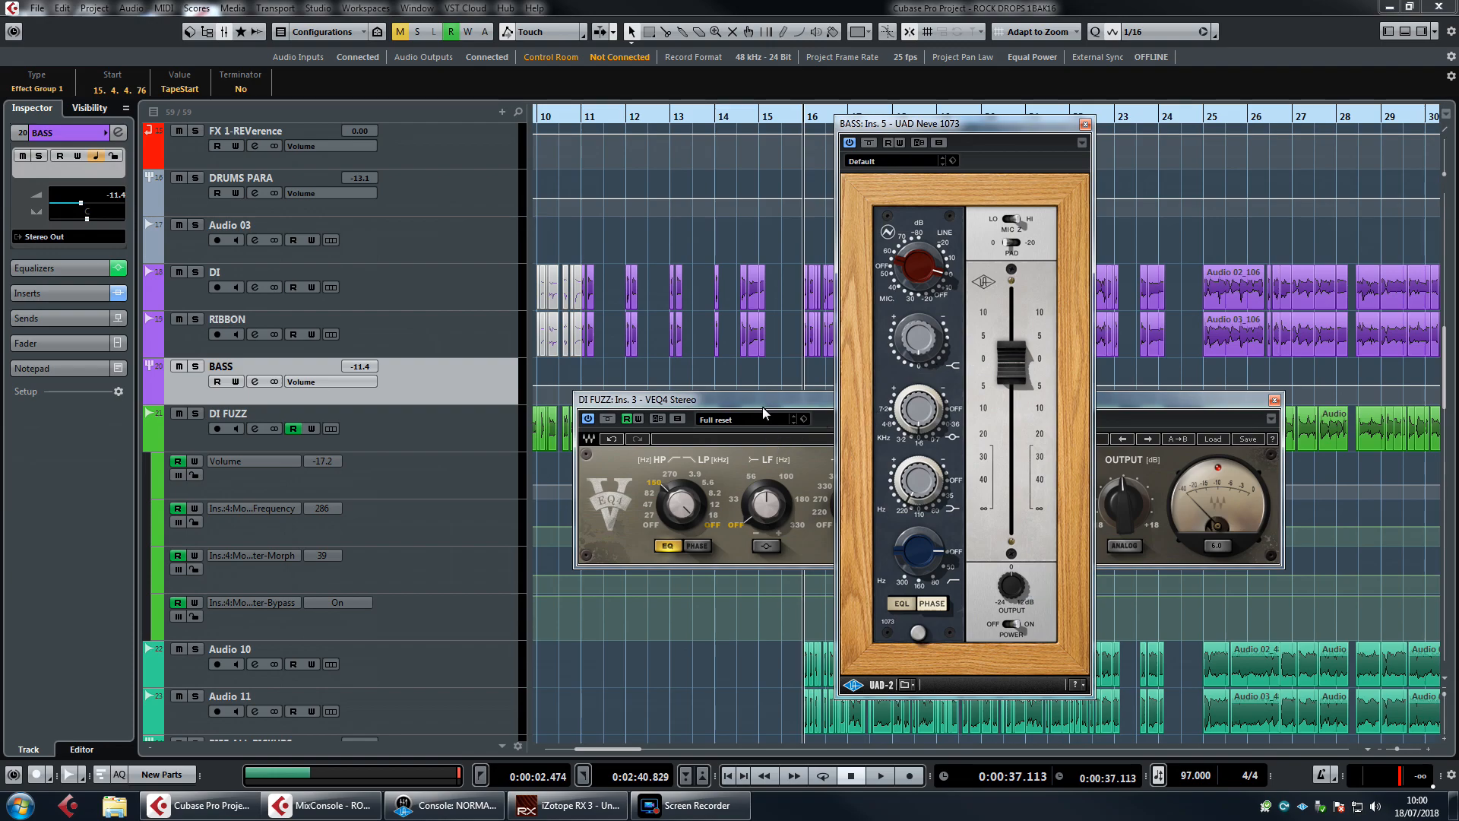
left_click(1099, 409)
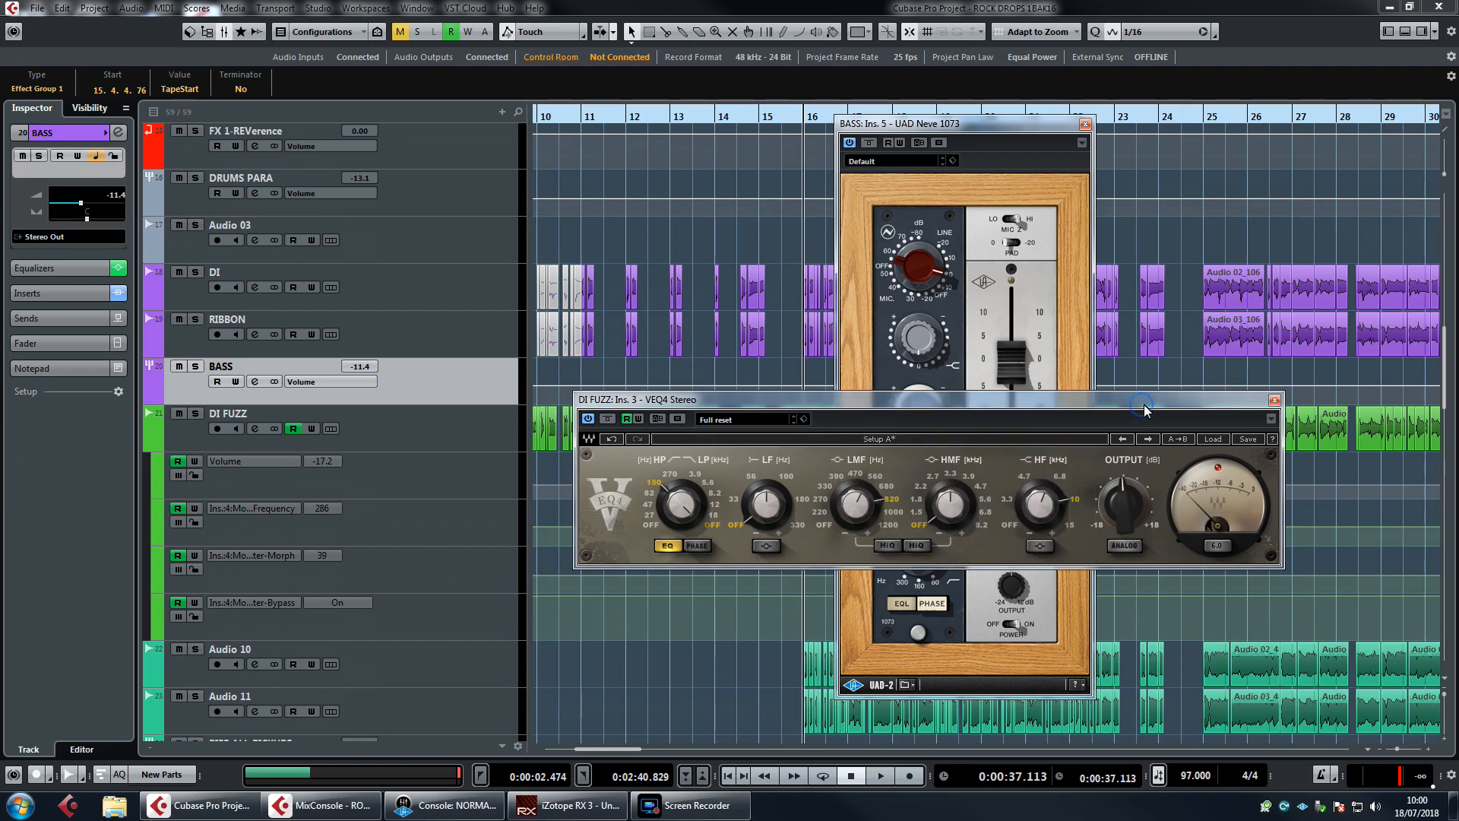
left_click_drag(1010, 400, 971, 389)
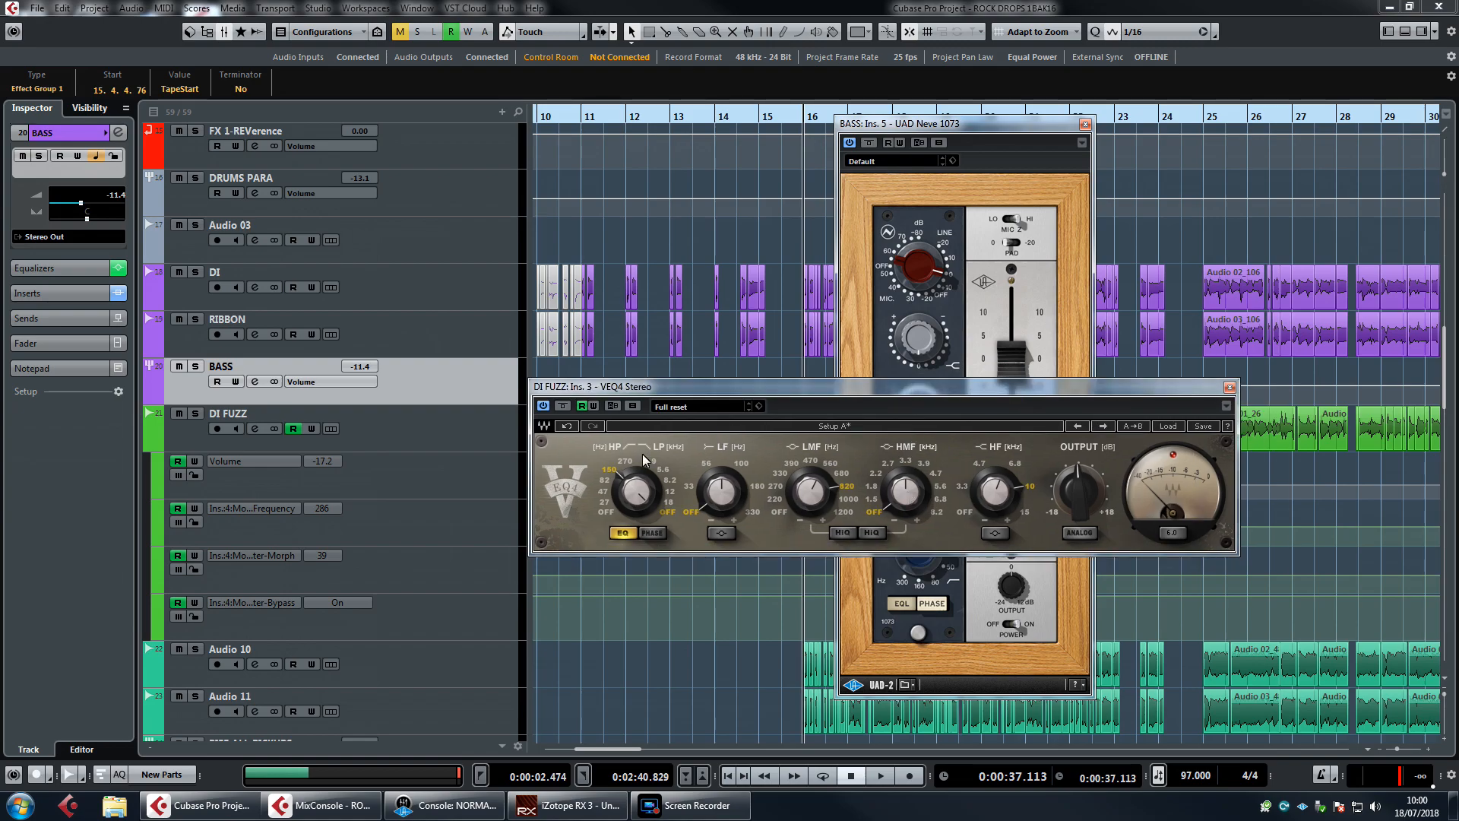
left_click(981, 126)
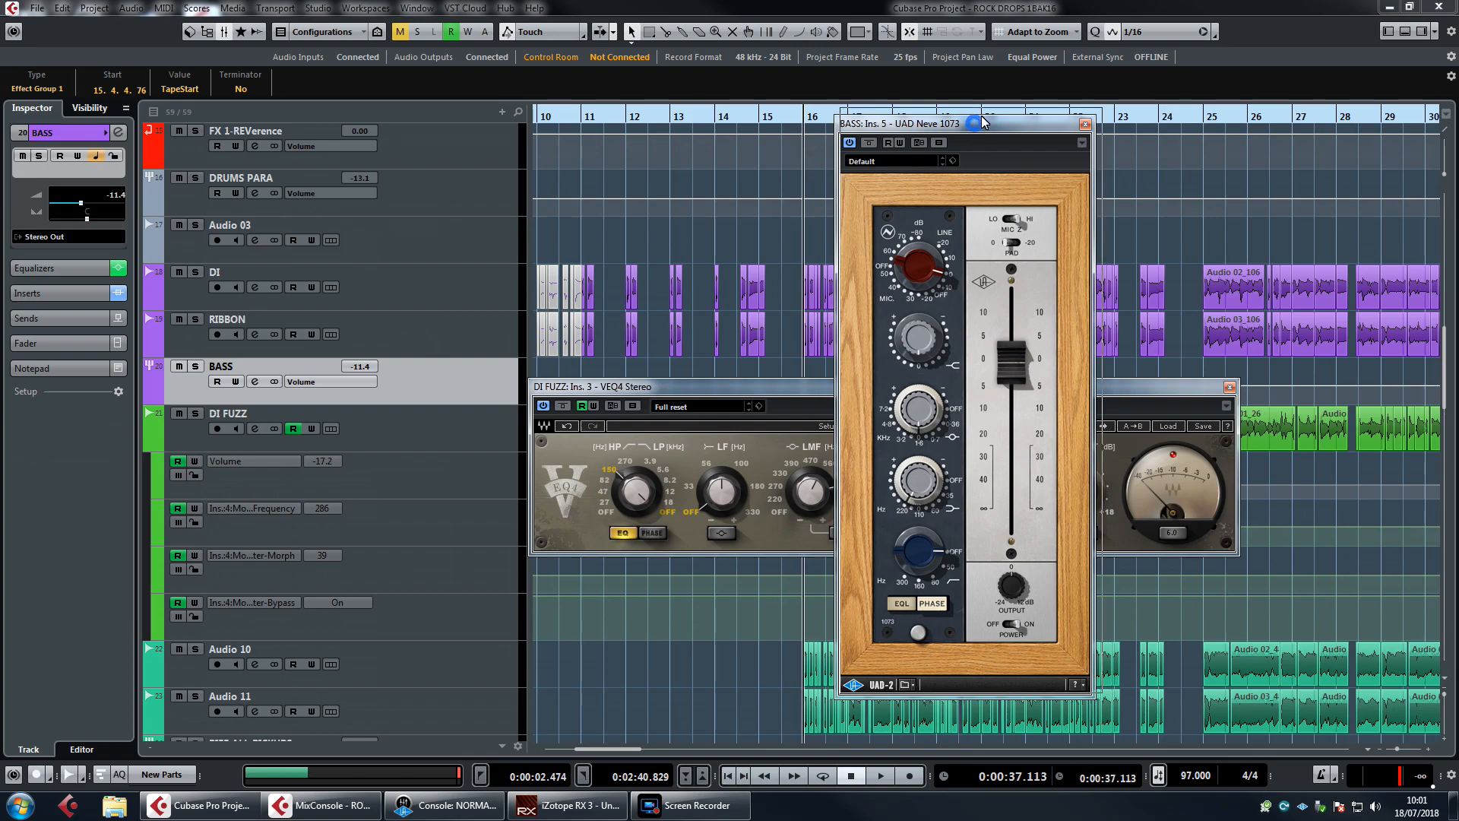
left_click_drag(973, 123, 979, 116)
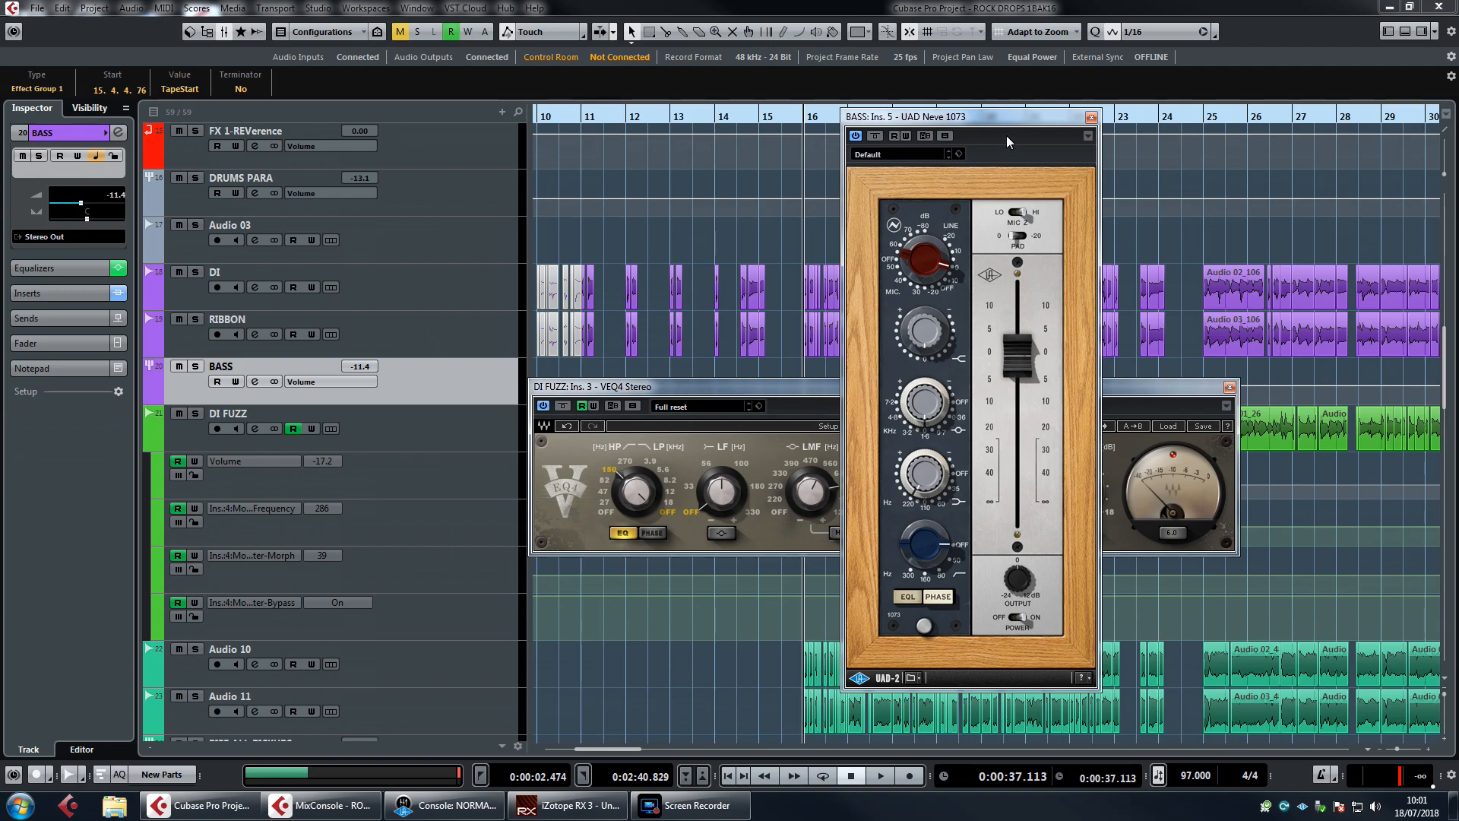
left_click_drag(1005, 117, 1002, 126)
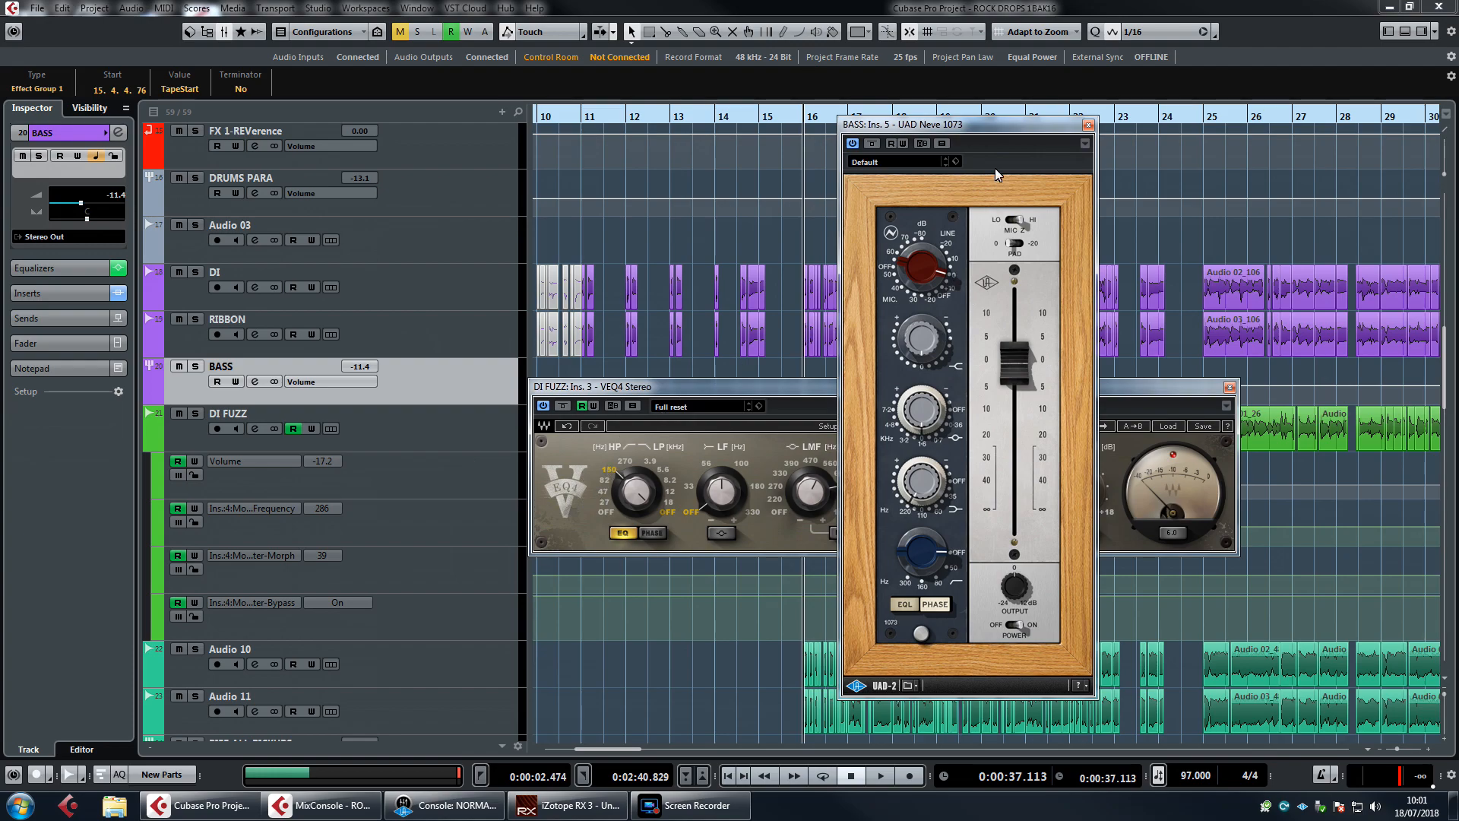
left_click(1088, 125)
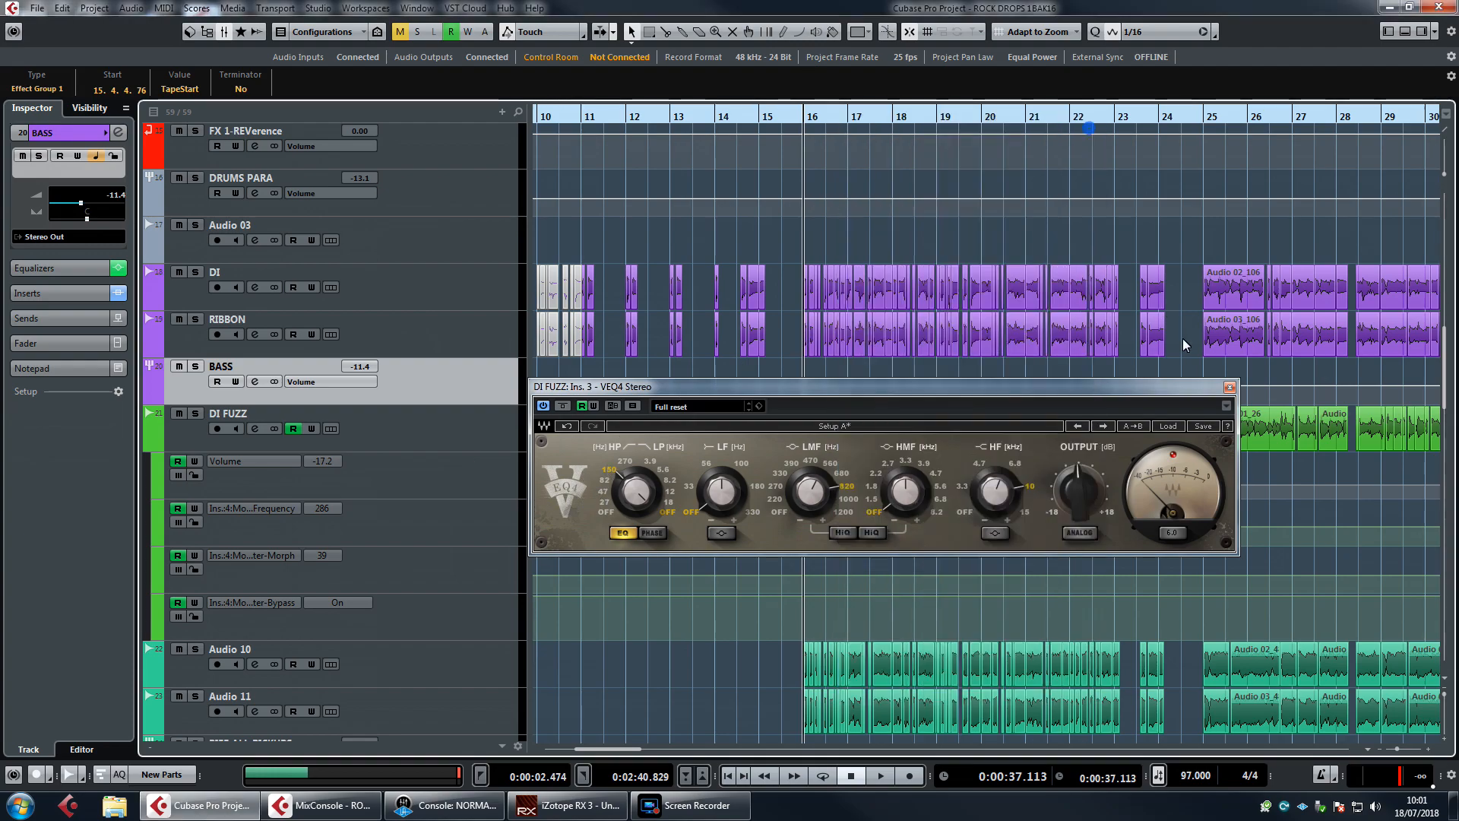
left_click(1228, 387)
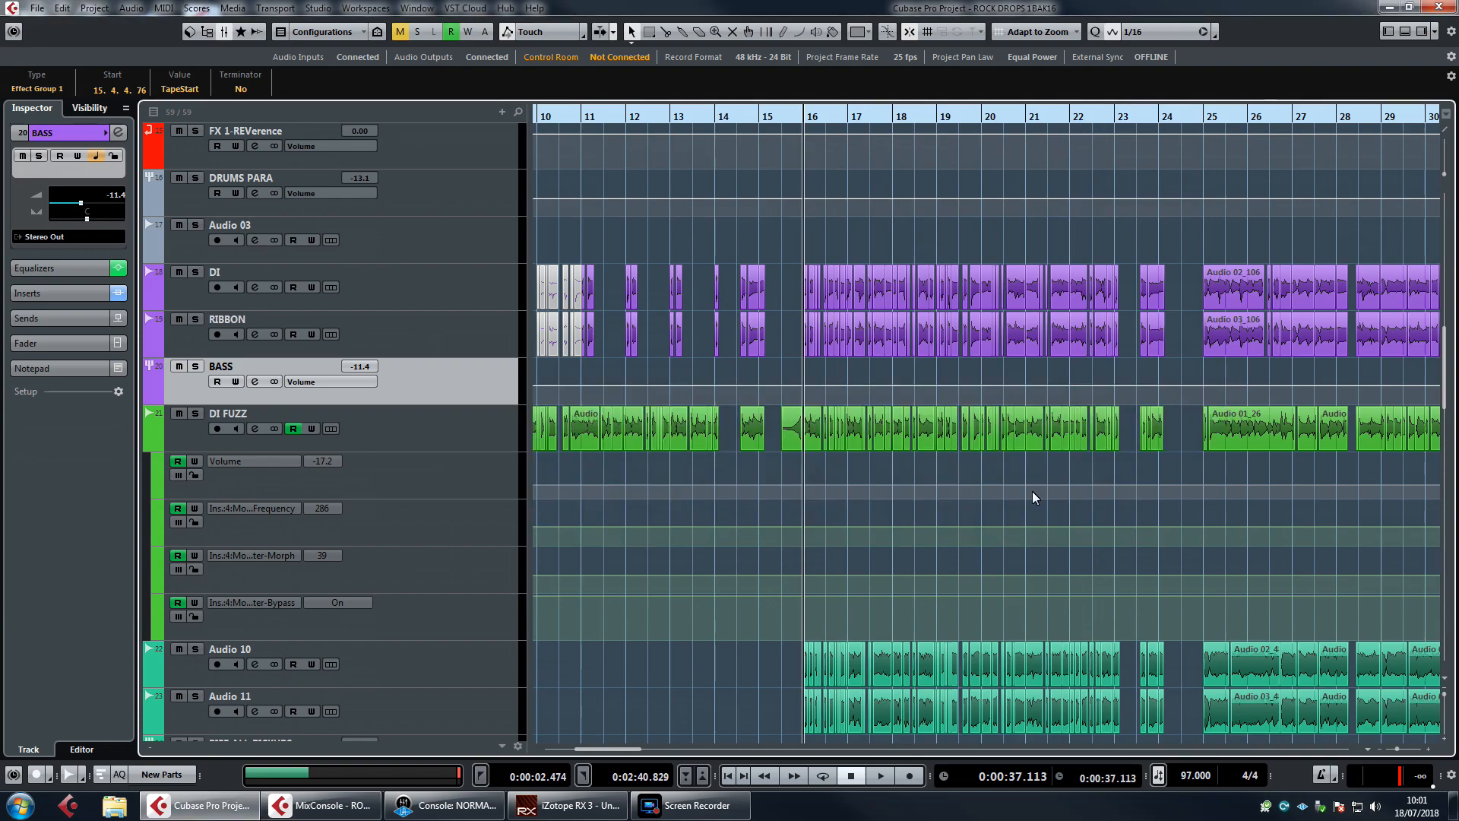
Play back the arrangement from just before bar 16 to hear the bass and guitars together, and stop playback.
scroll(1005, 495, "down", 3)
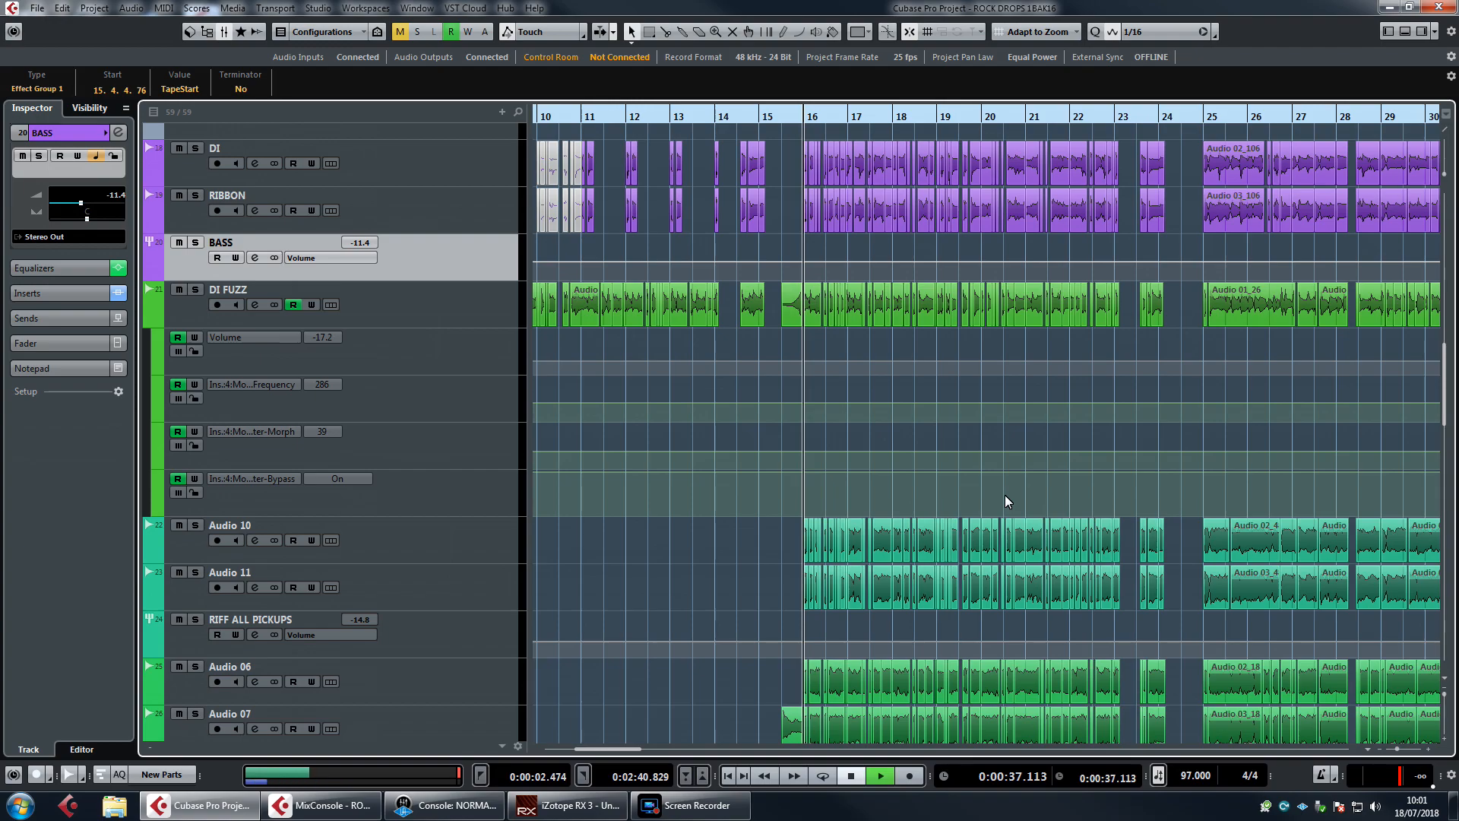
key("space")
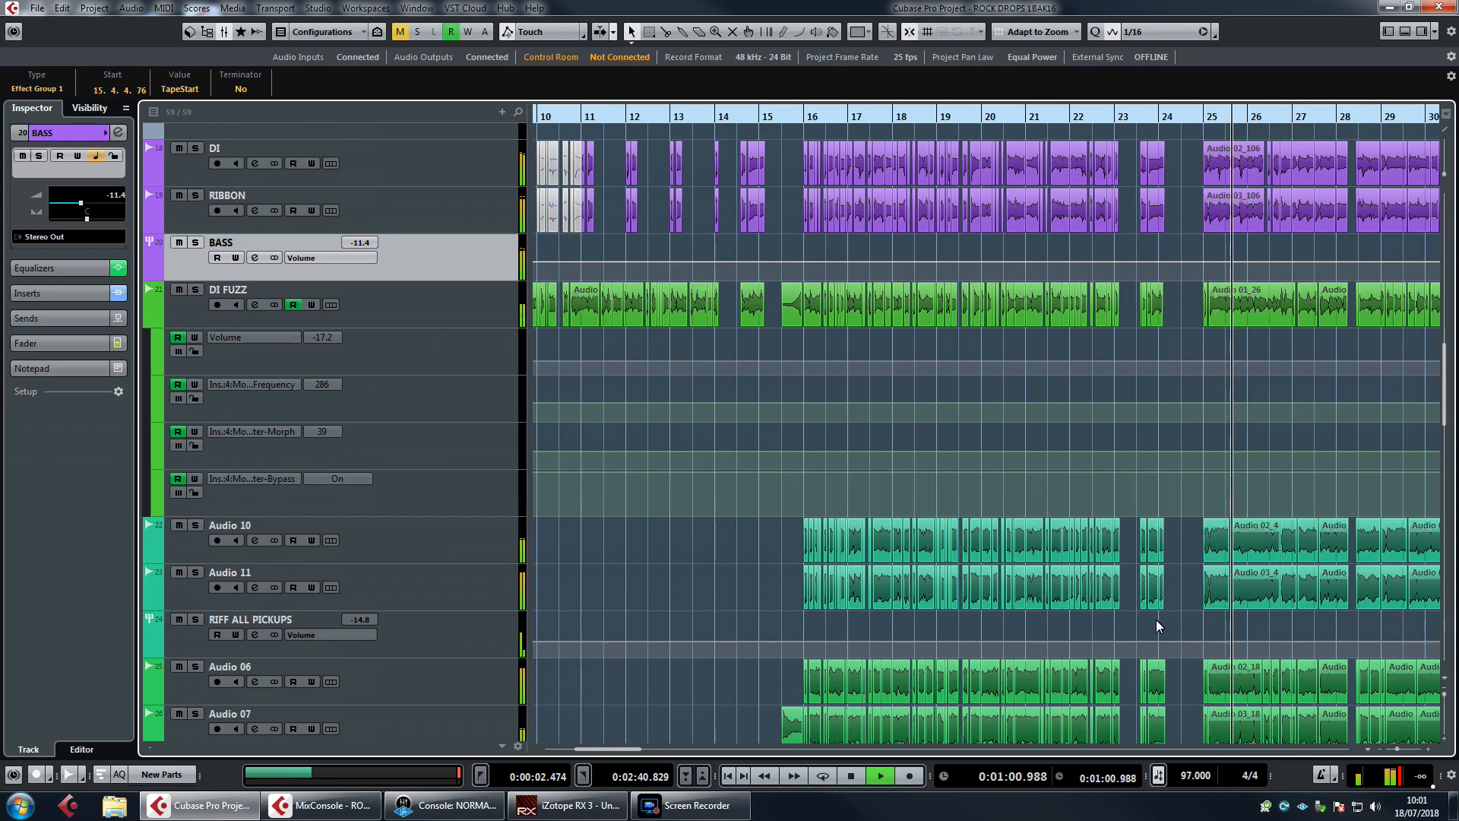
key("space")
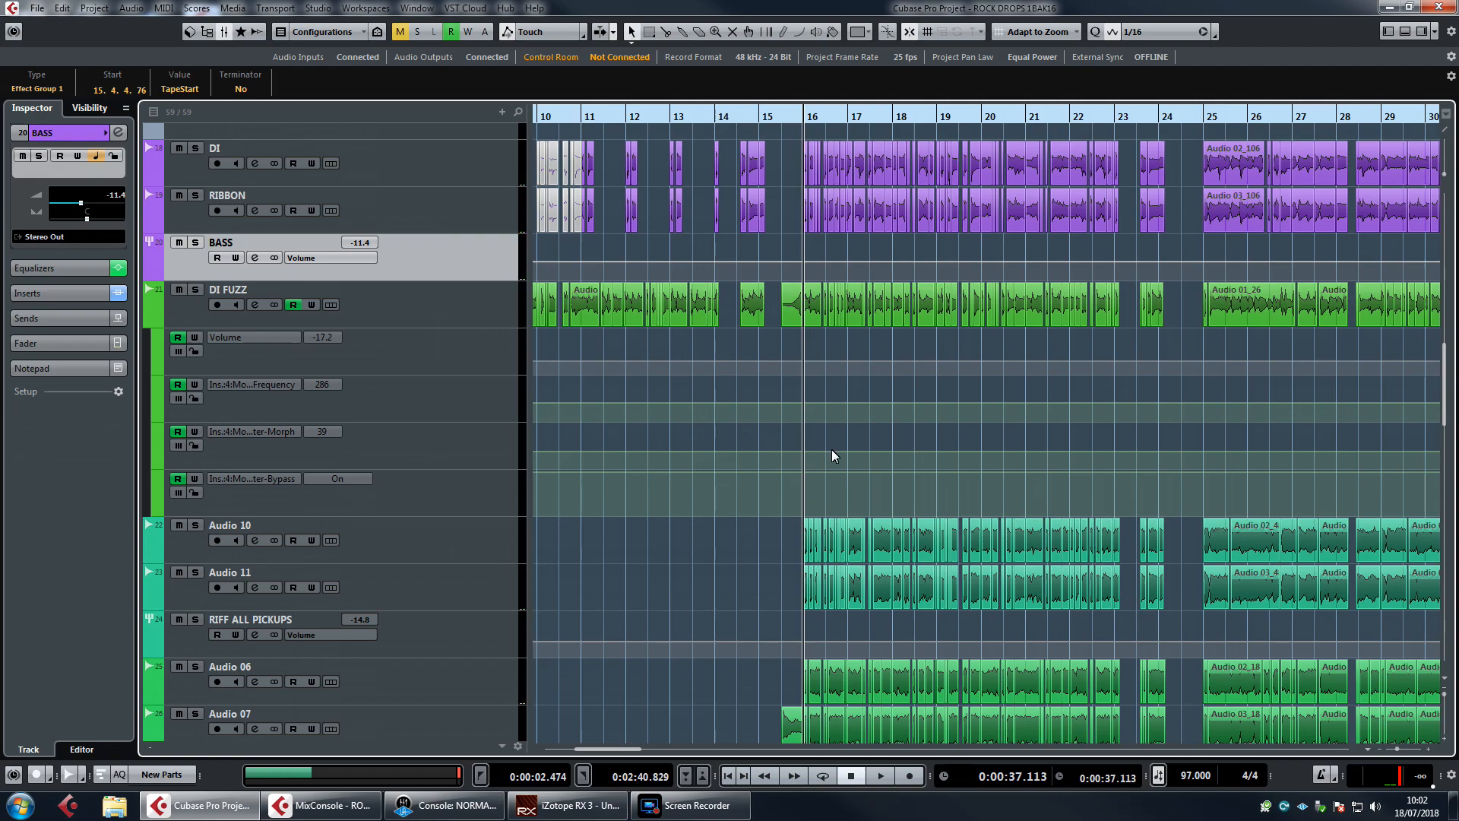
Compare the channel EQ curves of DI FUZZ, RIFF ALL PICKUPS and BASS in the channel settings window.
left_click(466, 305)
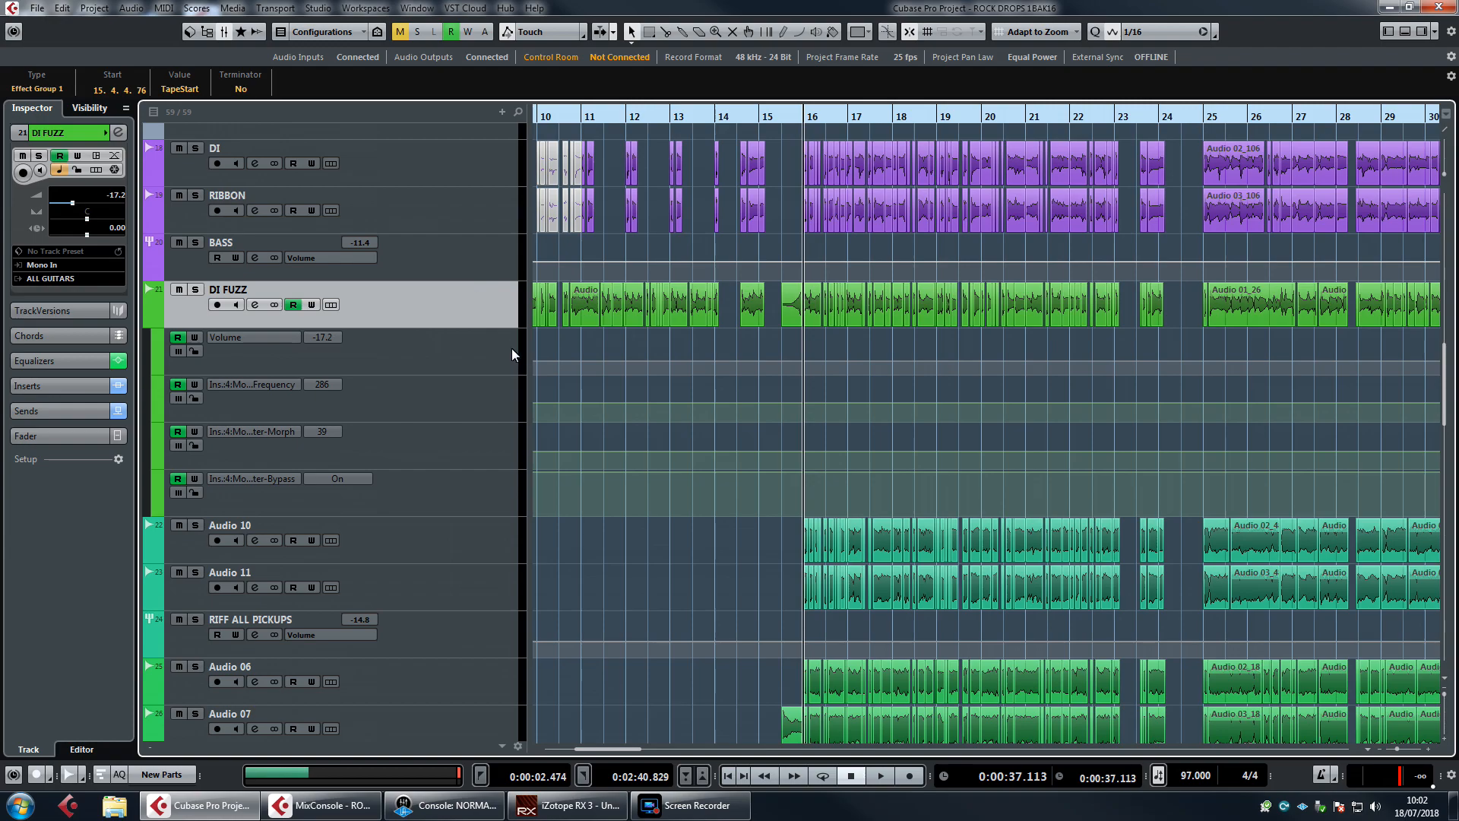
left_click(254, 305)
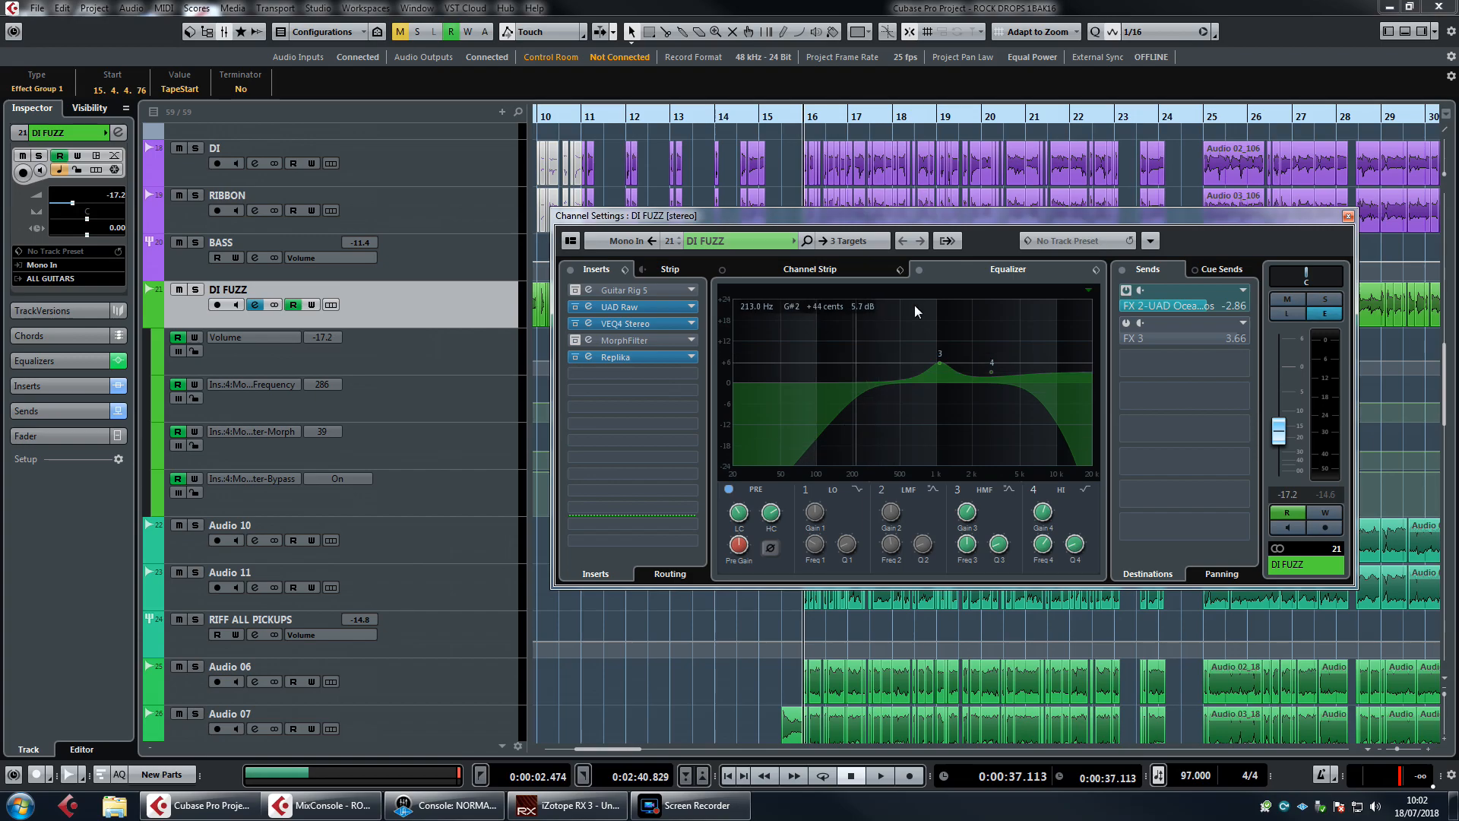
left_click(453, 621)
left_click(439, 317)
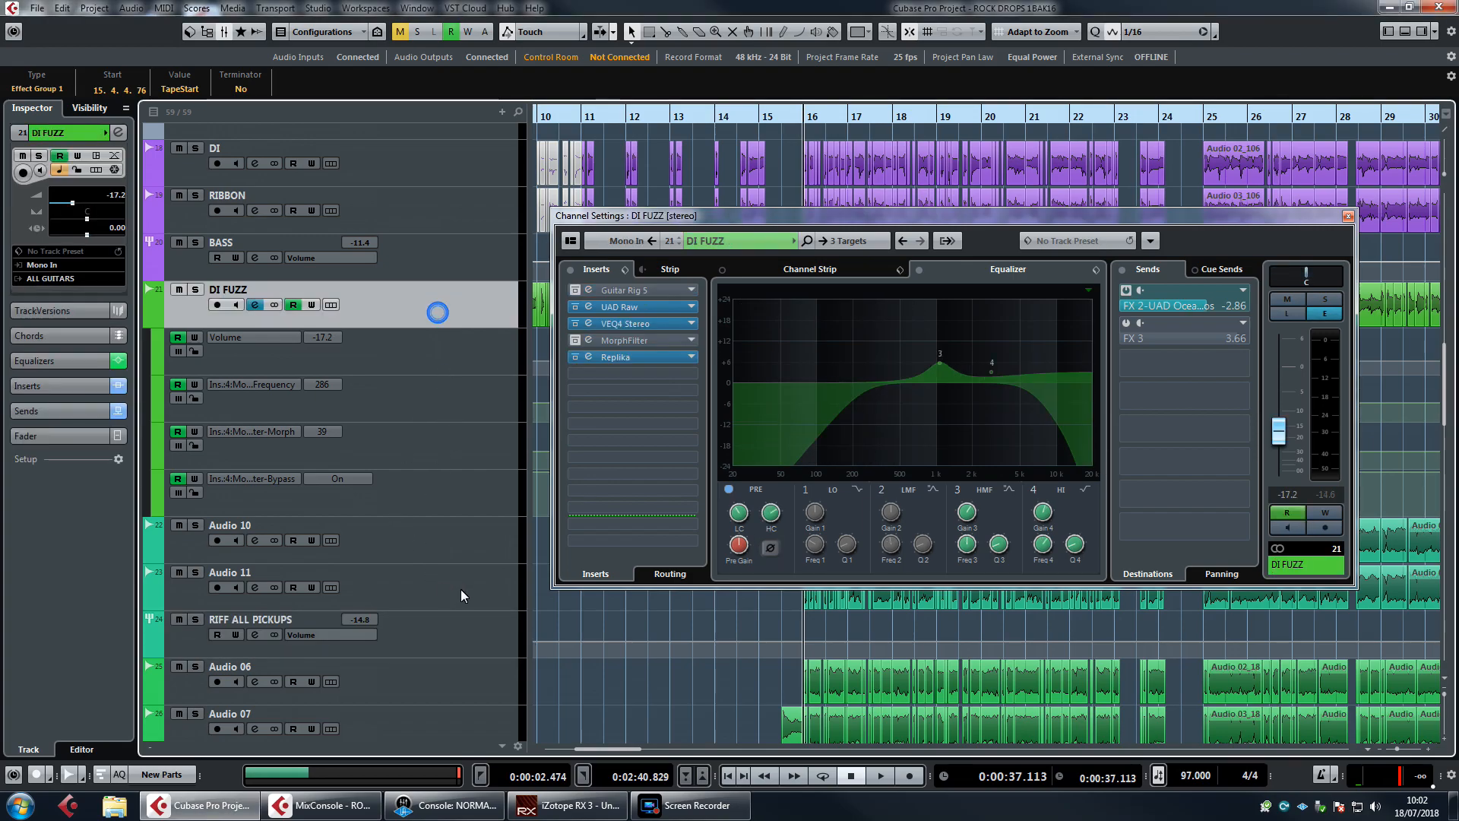
left_click(474, 633)
left_click(479, 255)
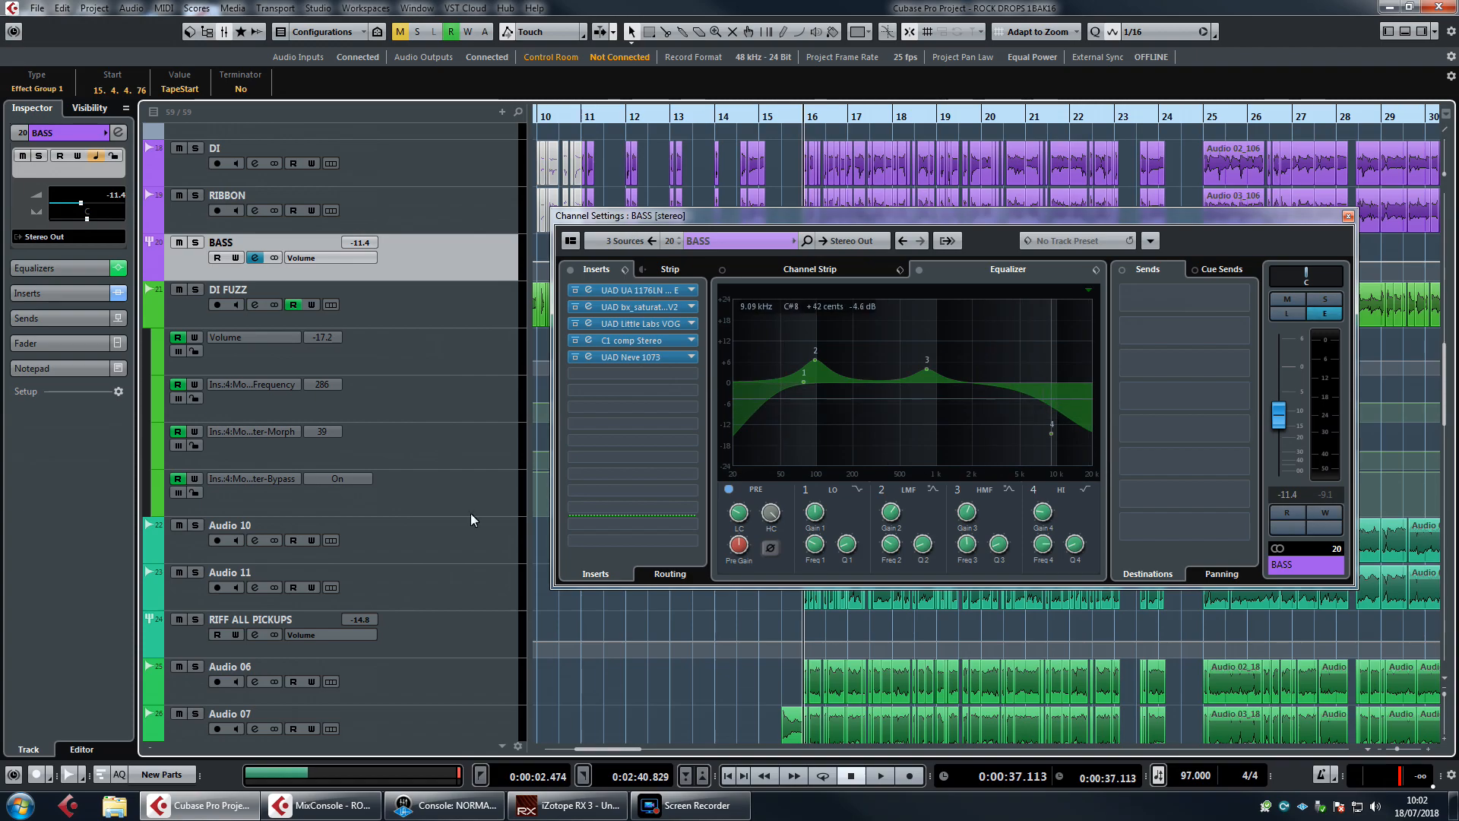
Compare the channel EQ curves of Audio 10, RIFF ALL PICKUPS, RIFF BRIDGE PICKS and the second HI RIFF ALL PICKS group.
left_click(449, 550)
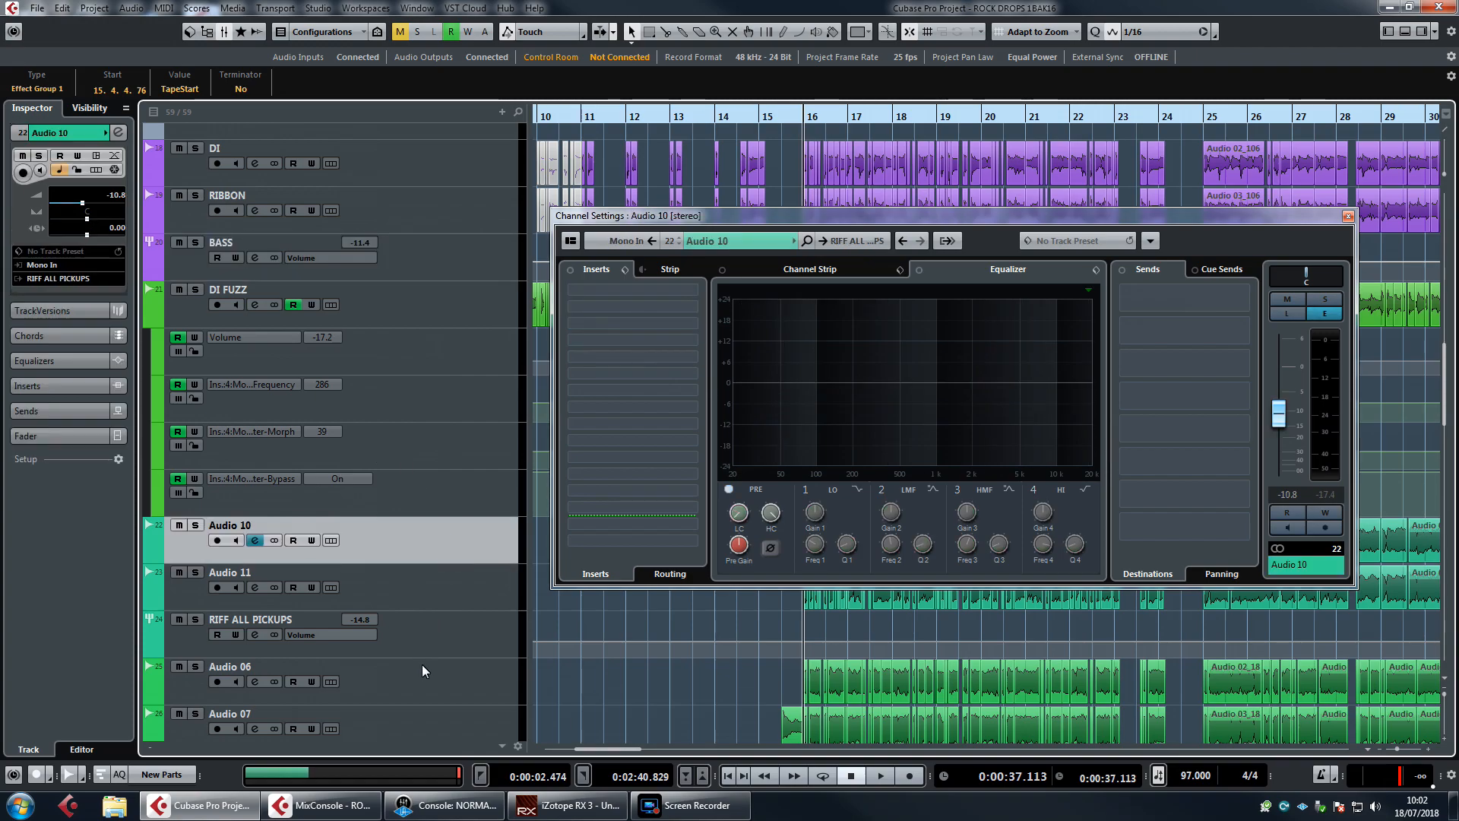
left_click(437, 646)
scroll(500, 485, "down", 2)
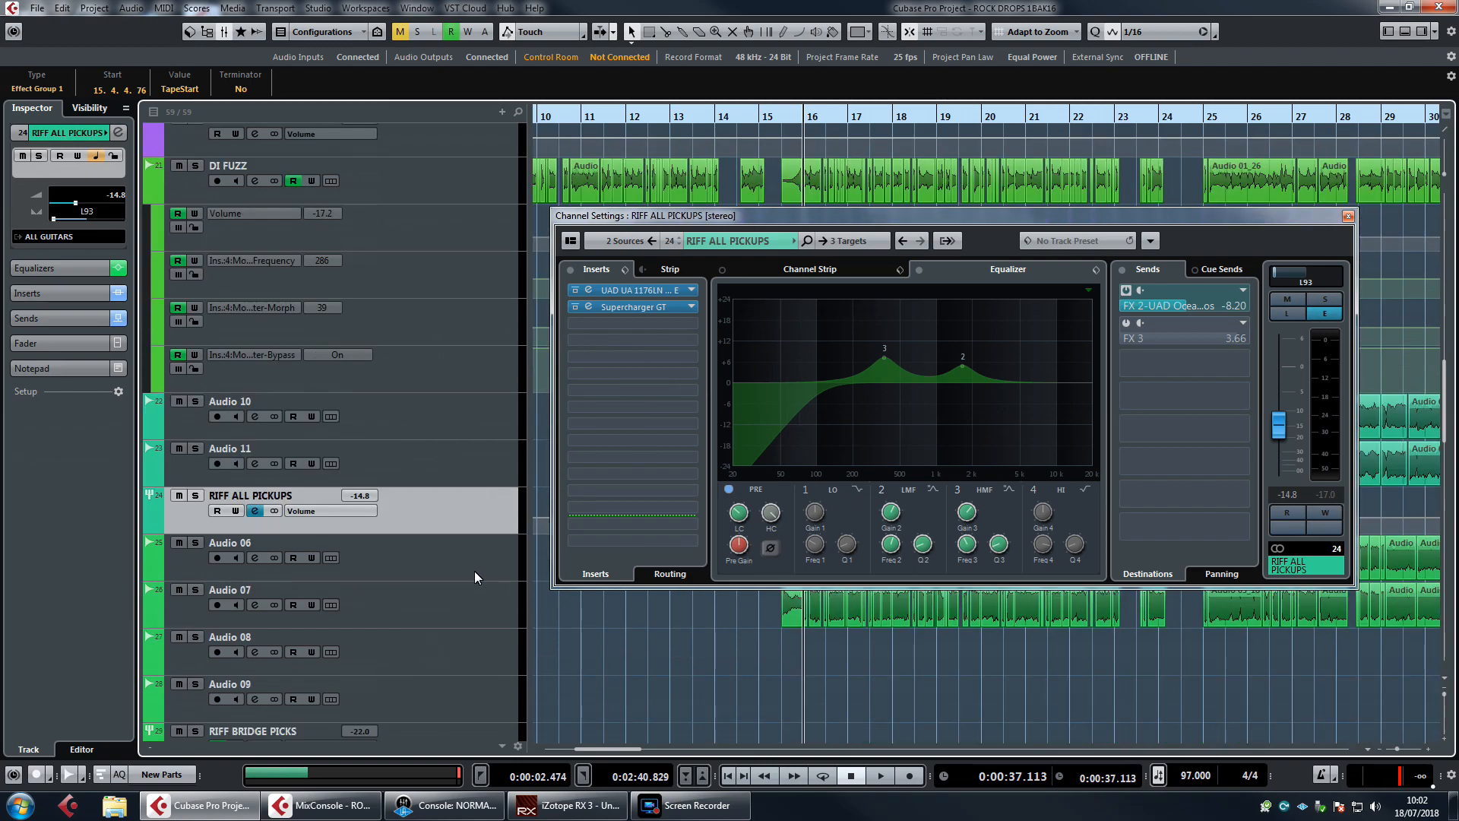
scroll(473, 578, "down", 3)
left_click(471, 625)
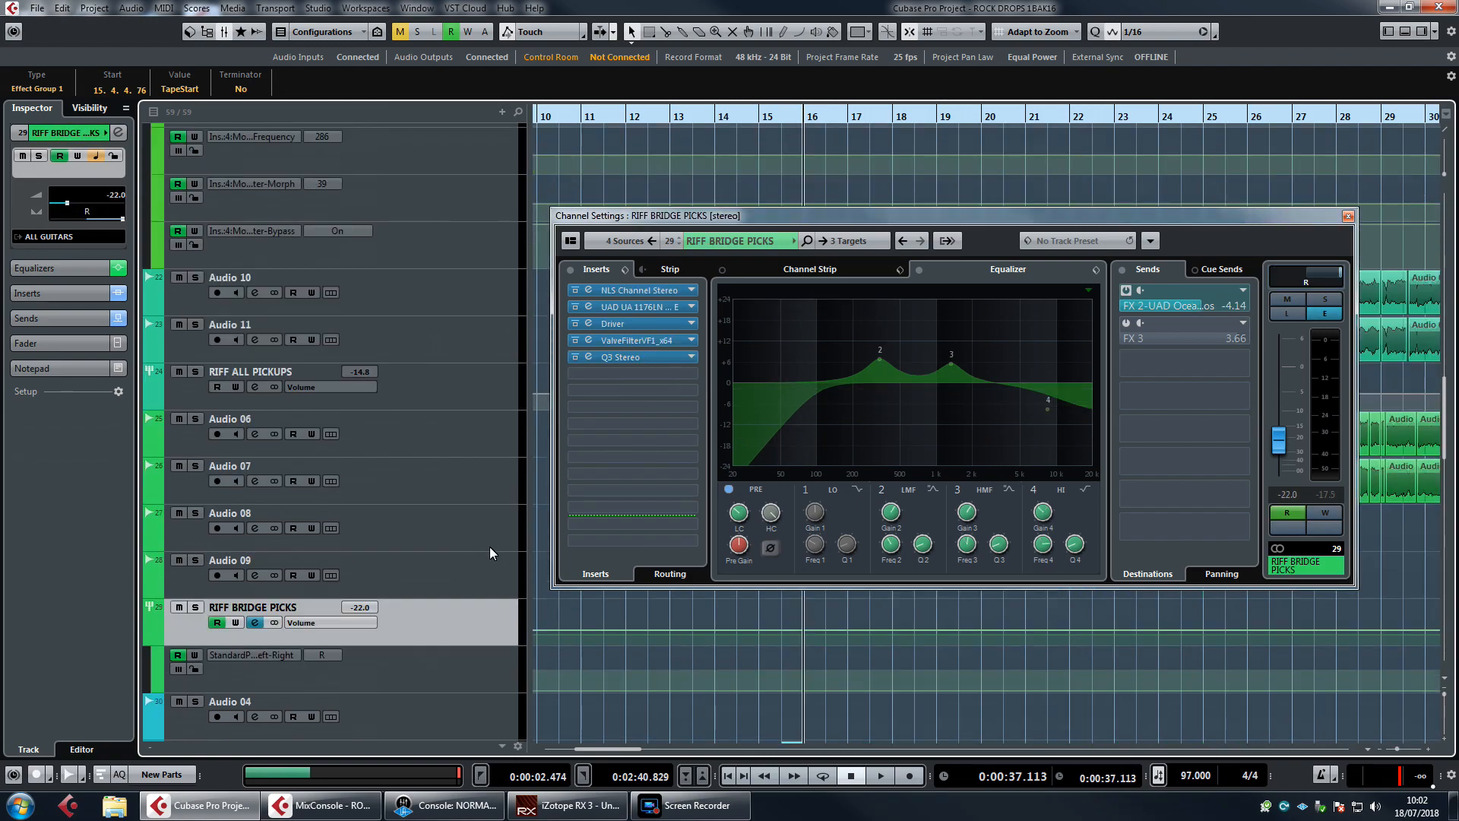
scroll(489, 546, "down", 9)
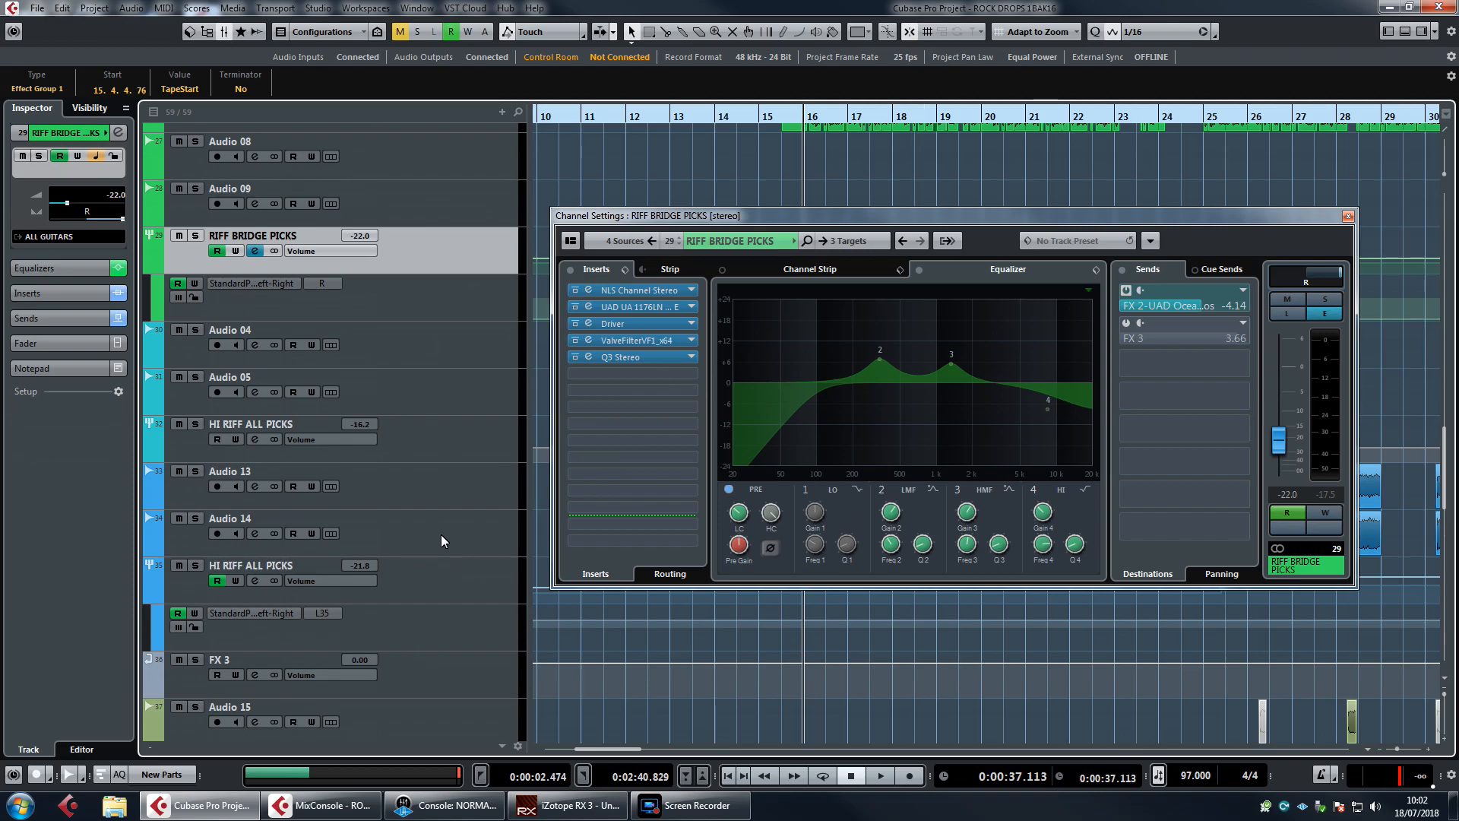
left_click(444, 581)
scroll(453, 577, "down", 3)
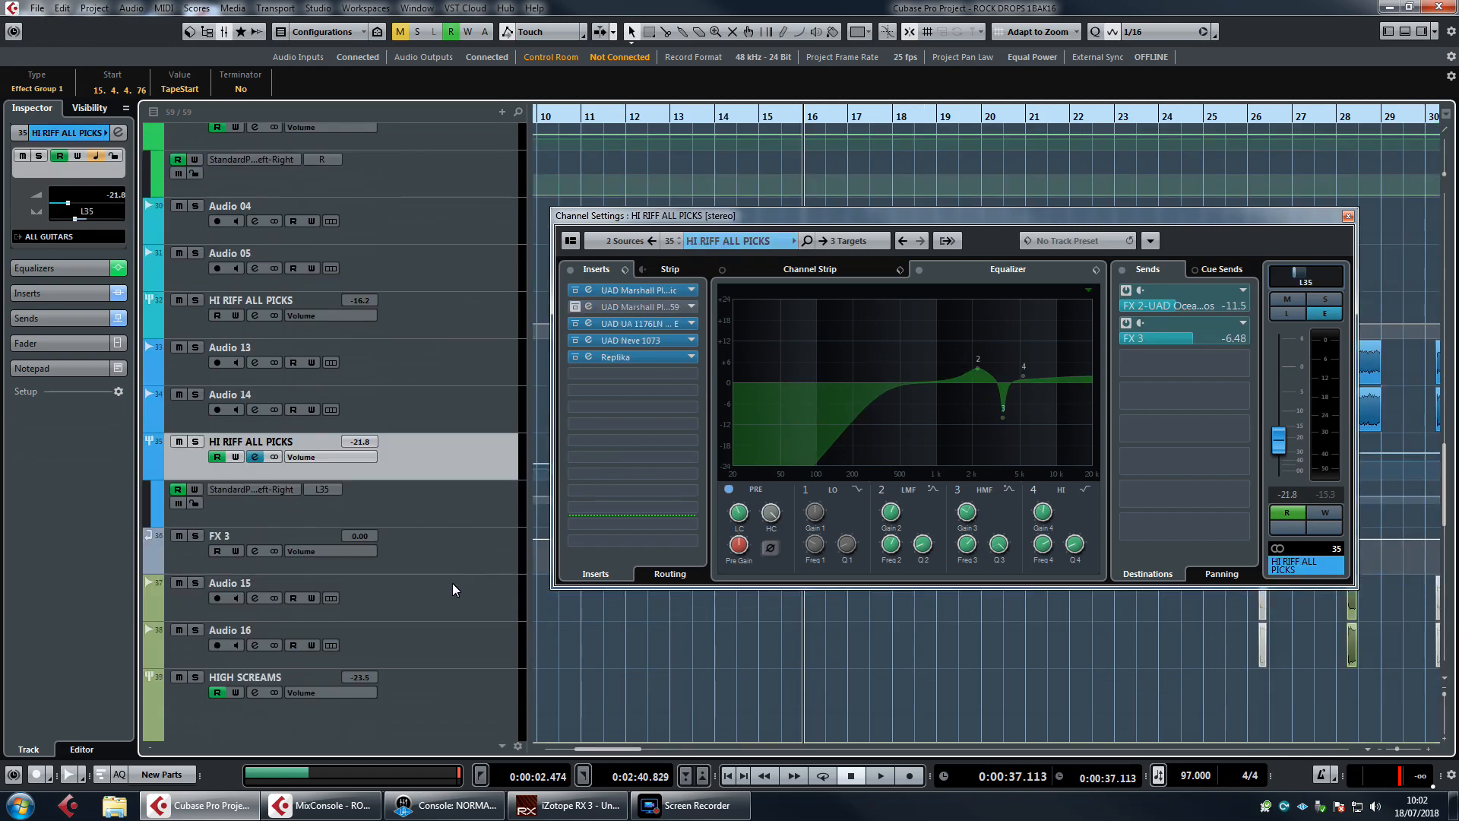
Look over the guitar tracks and groups in the track list, from DI FUZZ down to WIDE SLIDE EFFECT.
scroll(453, 576, "down", 6)
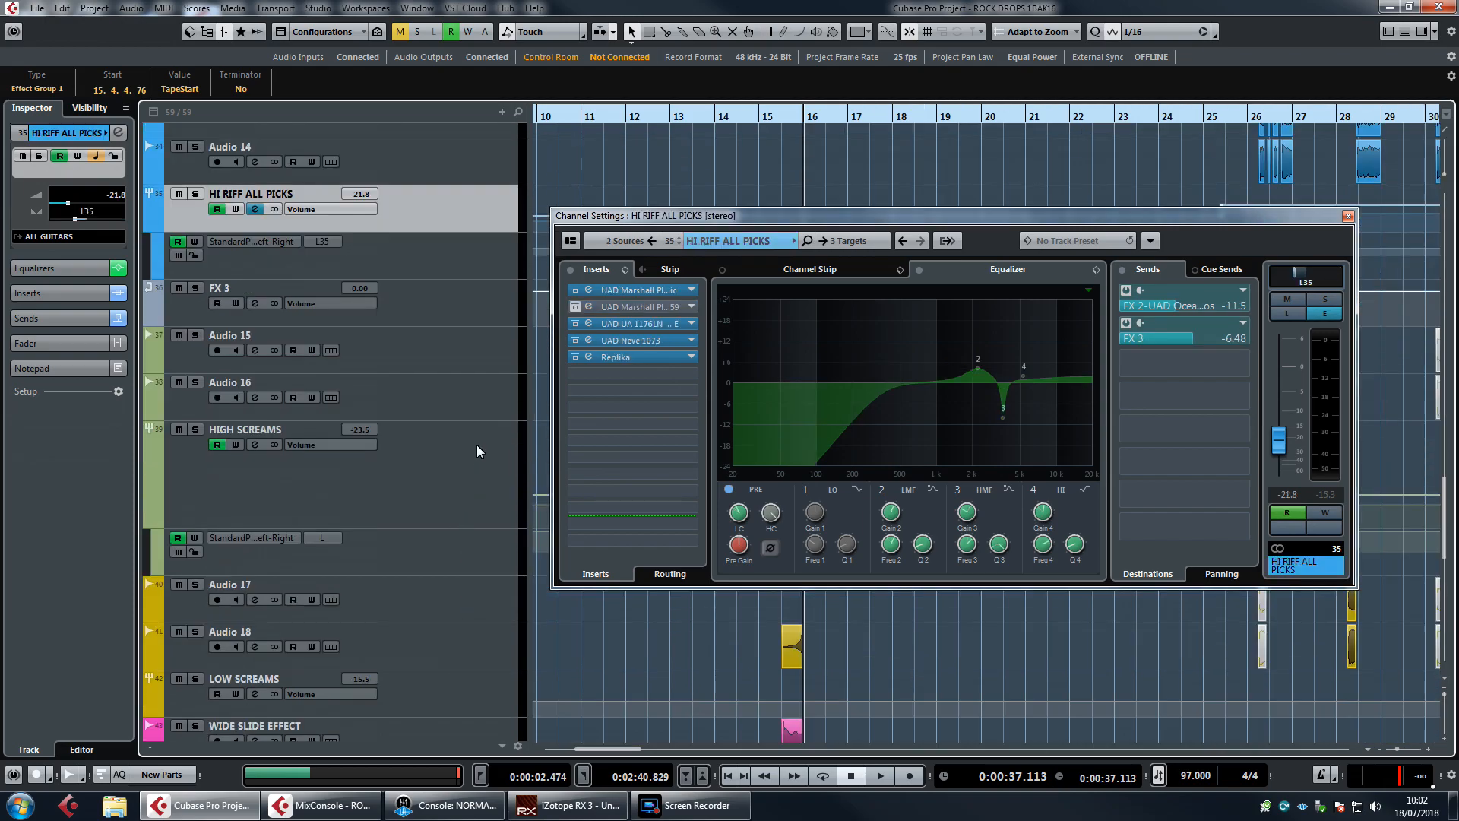
scroll(476, 452, "up", 6)
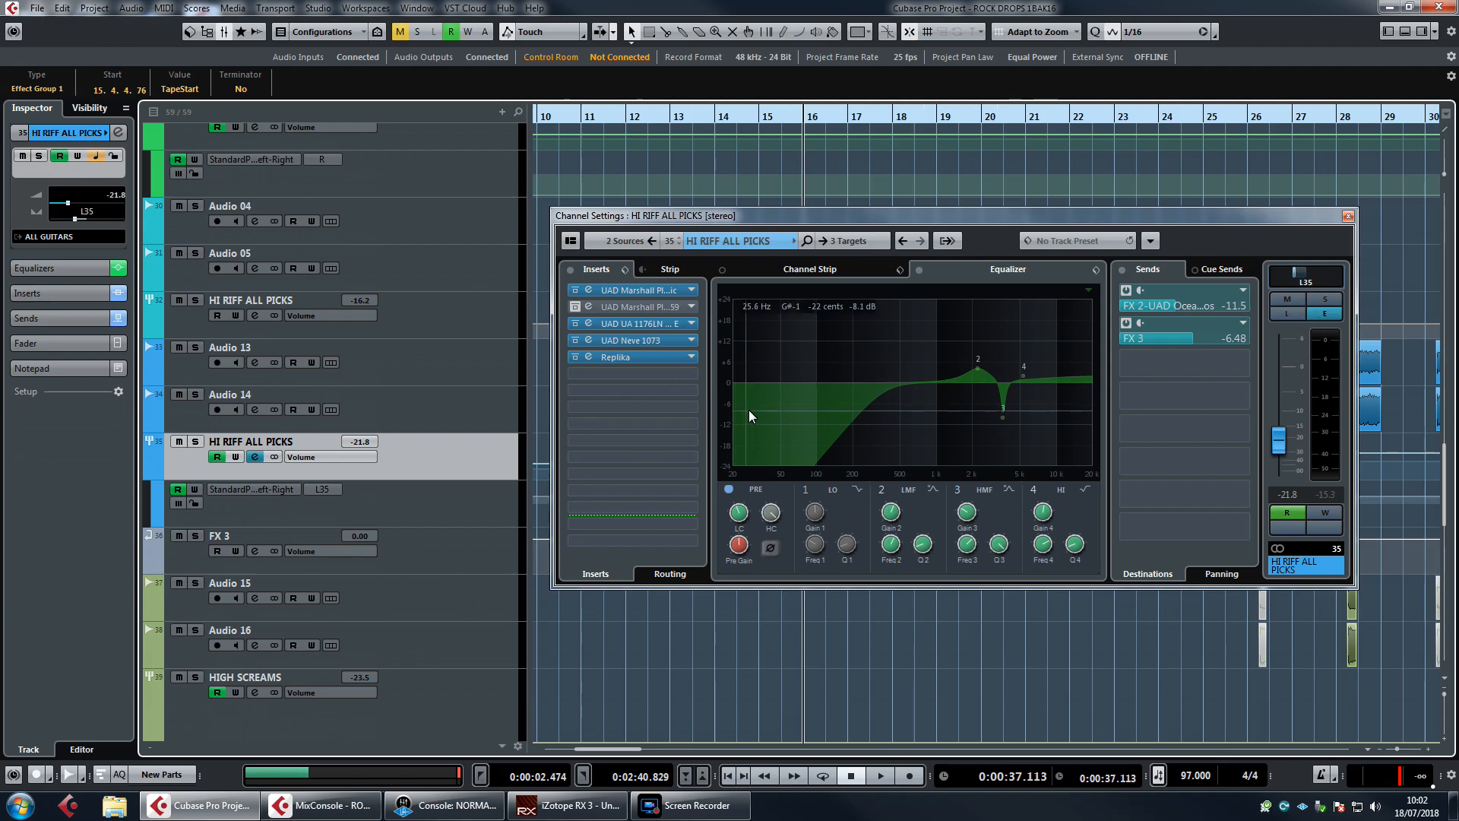
scroll(372, 395, "up", 6)
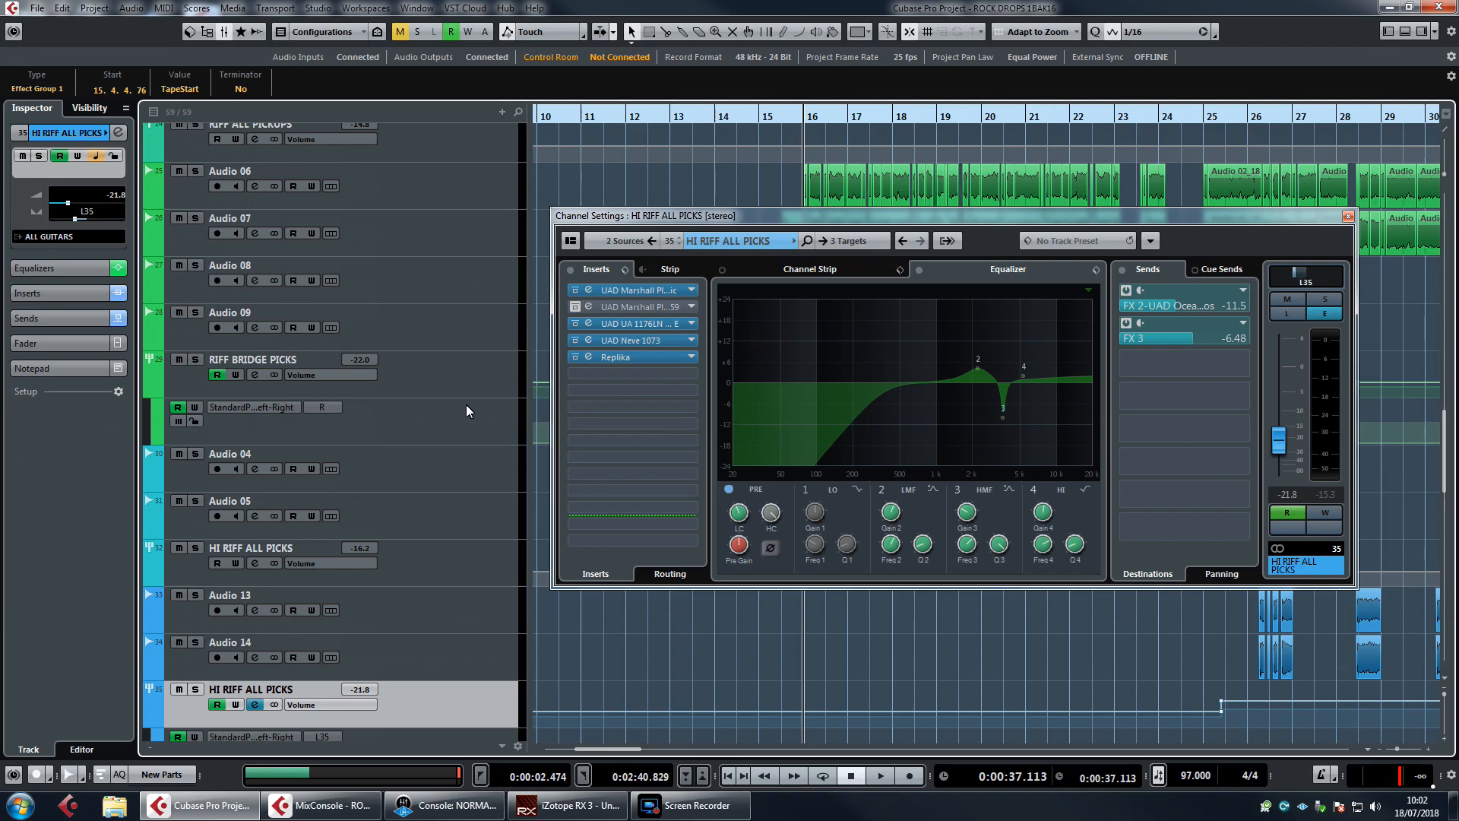
scroll(462, 363, "up", 6)
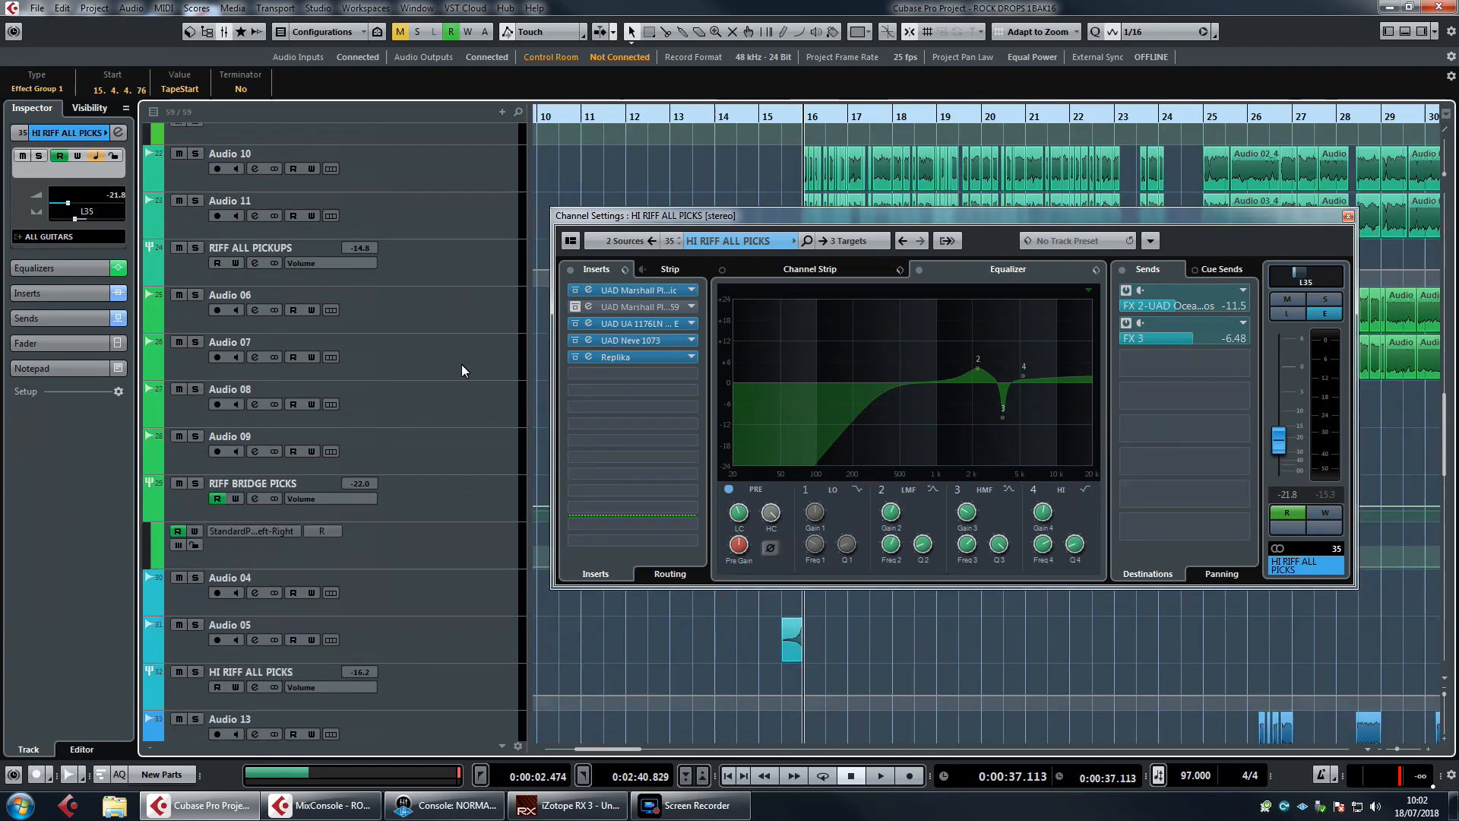
scroll(462, 363, "down", 6)
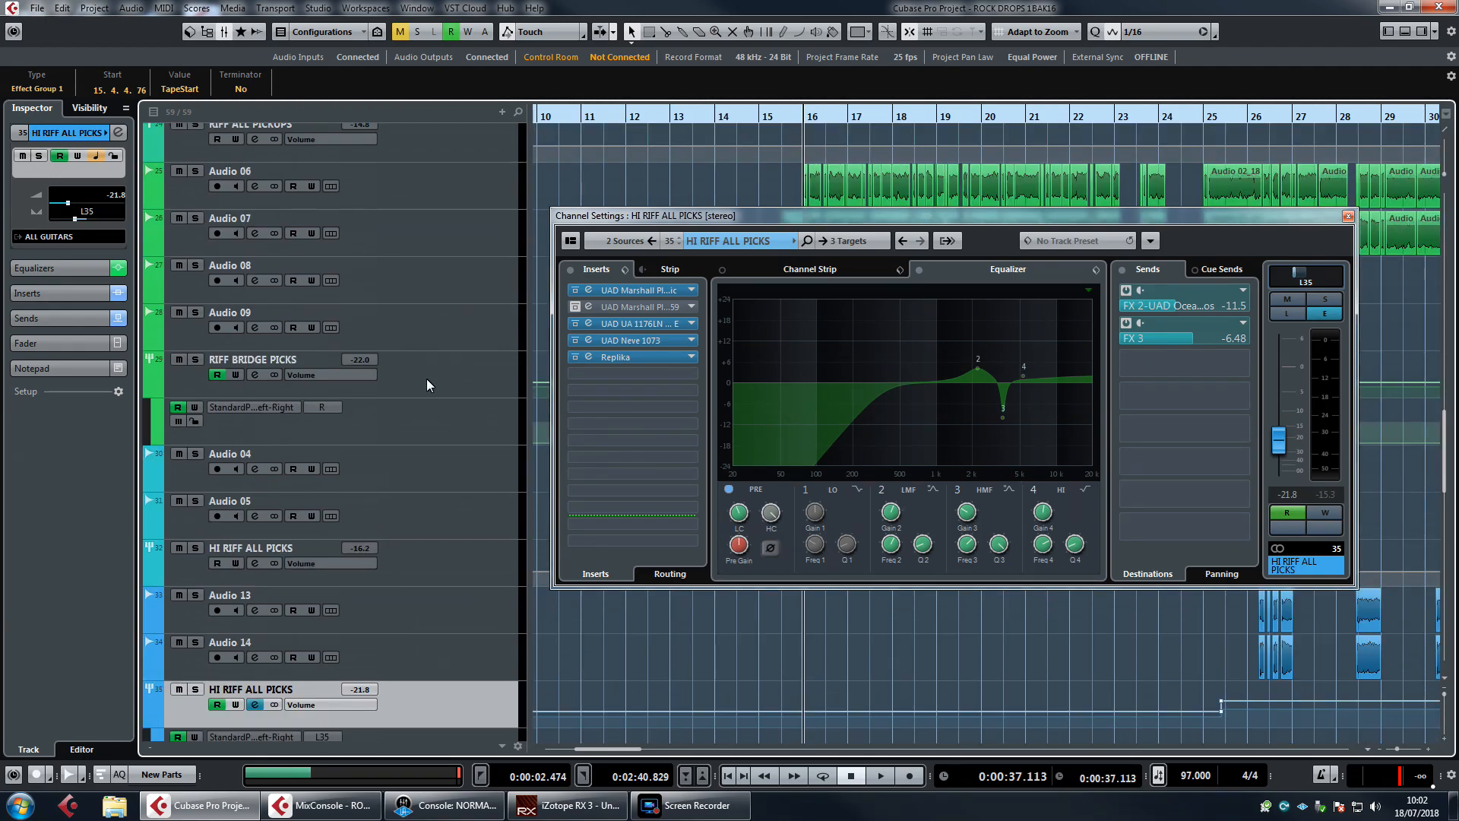
scroll(462, 336, "up", 6)
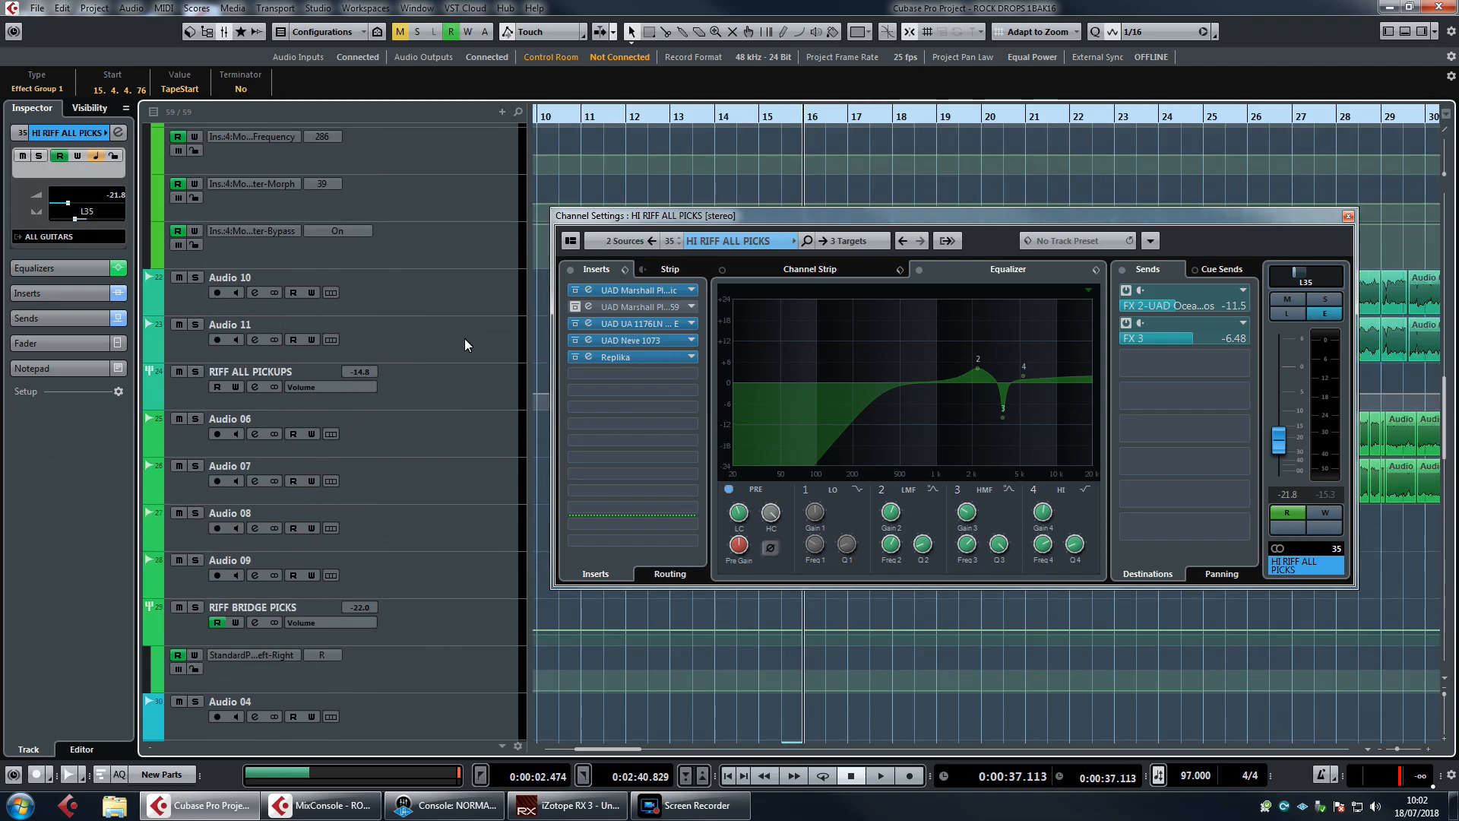
scroll(464, 339, "down", 4)
scroll(464, 339, "up", 7)
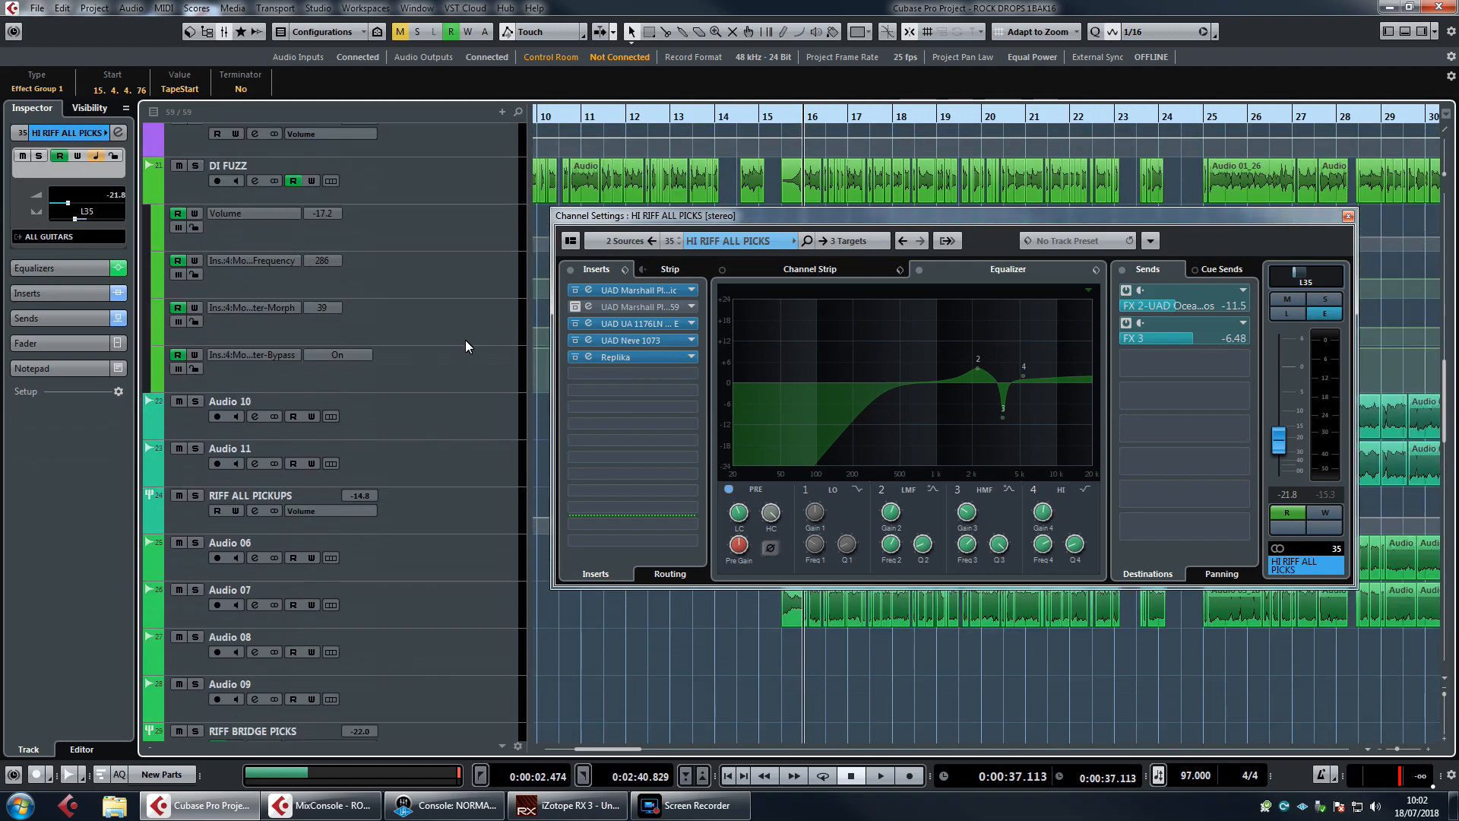
Solo the DI FUZZ track with its channel EQ displayed, play back the riff from bar 16, and stop playback.
left_click(481, 178)
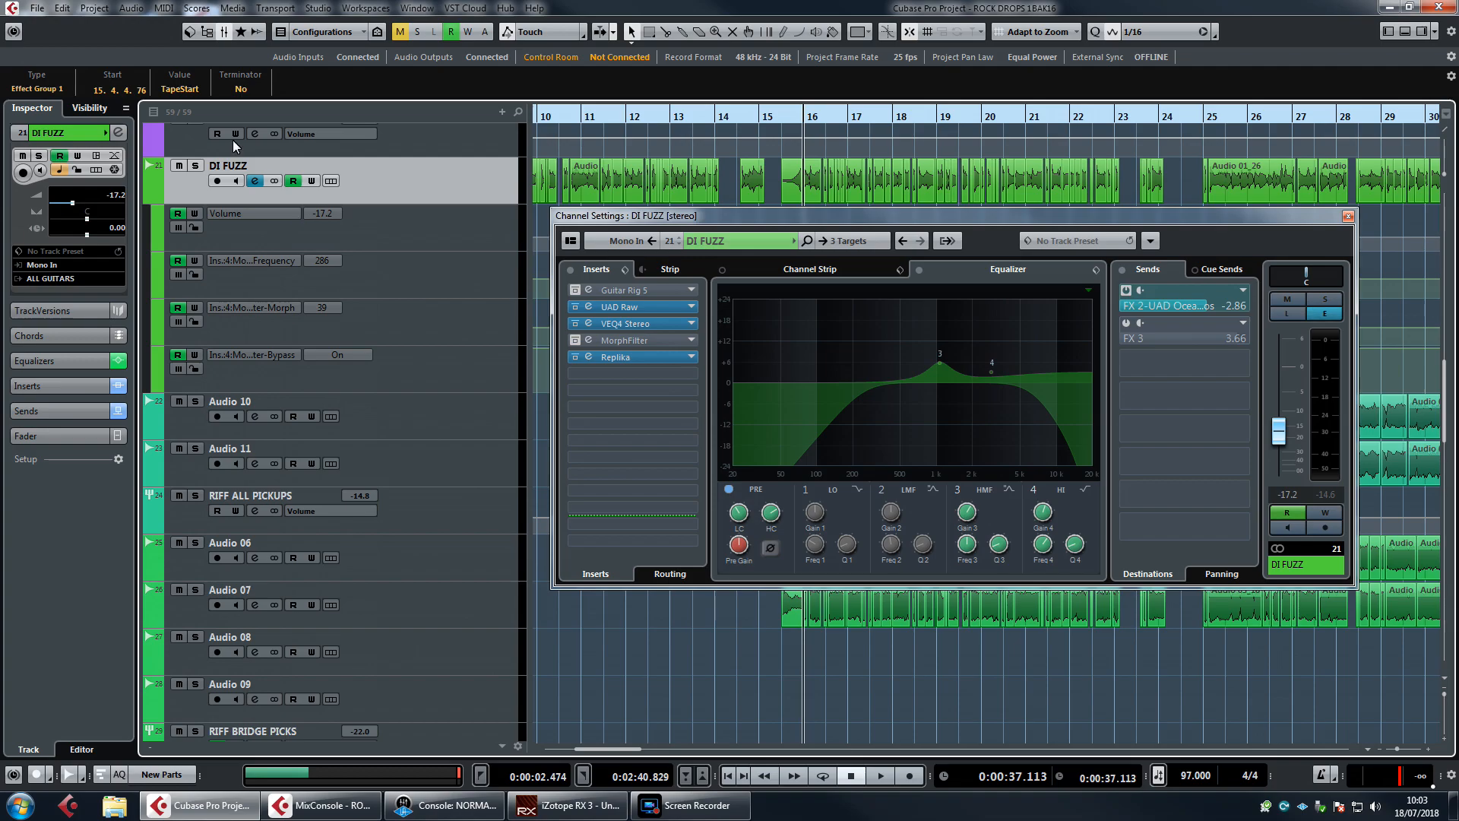
left_click(196, 166)
key("space")
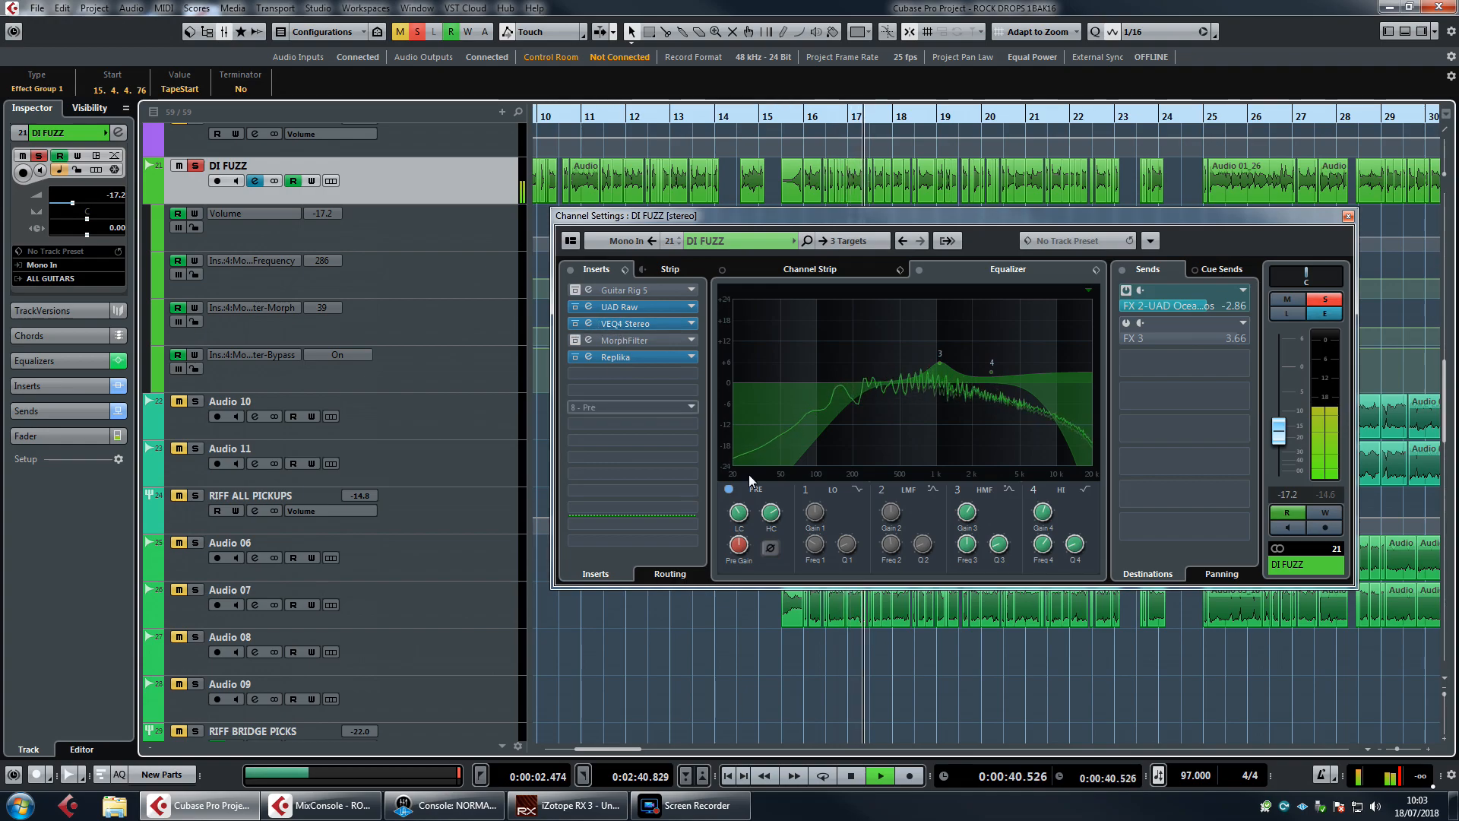
key("space")
Audition DI FUZZ with the equalizer's PRE low-cut and high-cut filters bypassed, and again with them re-enabled.
left_click(728, 490)
key("space")
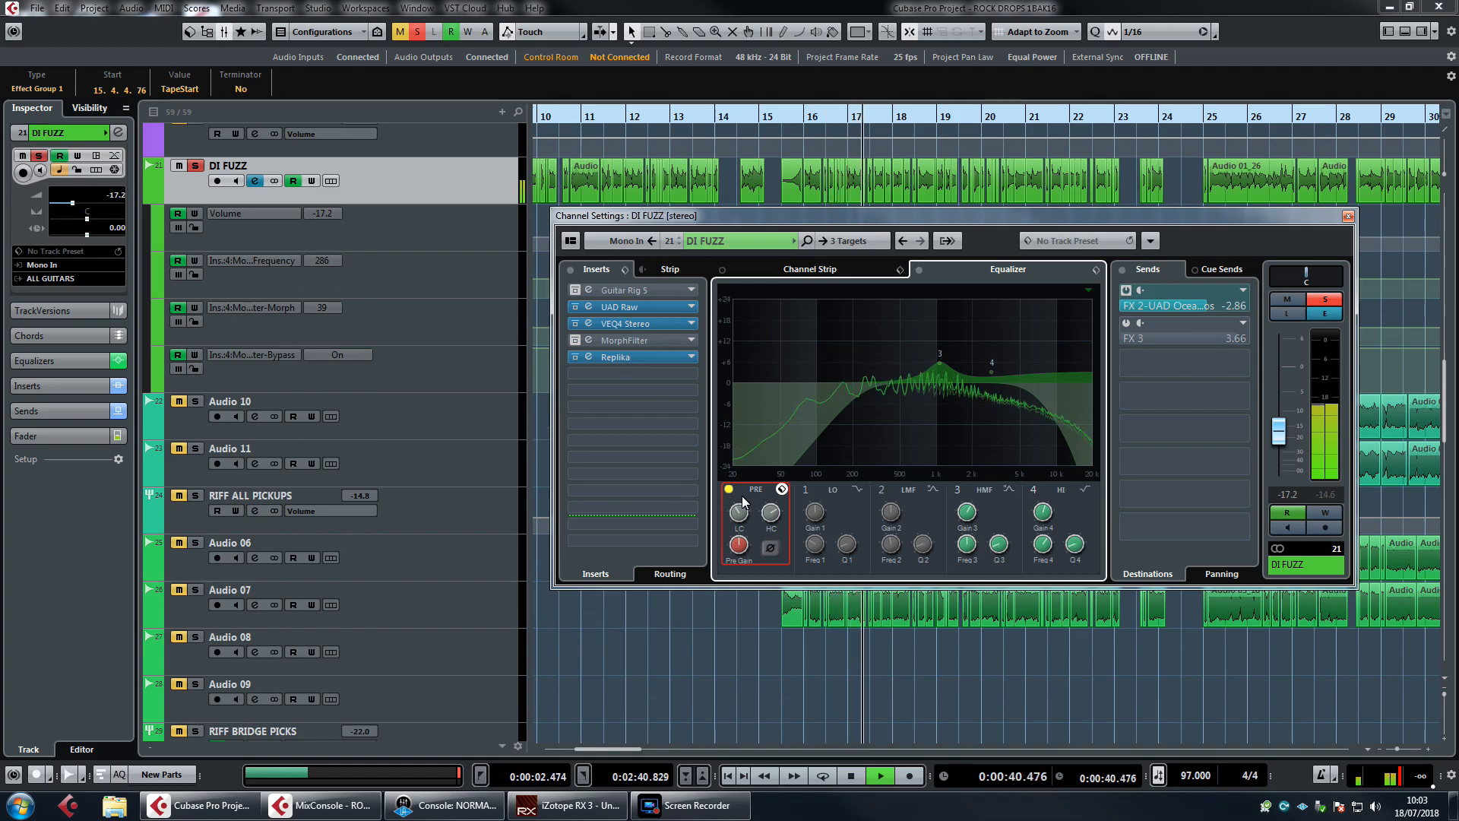
key("space")
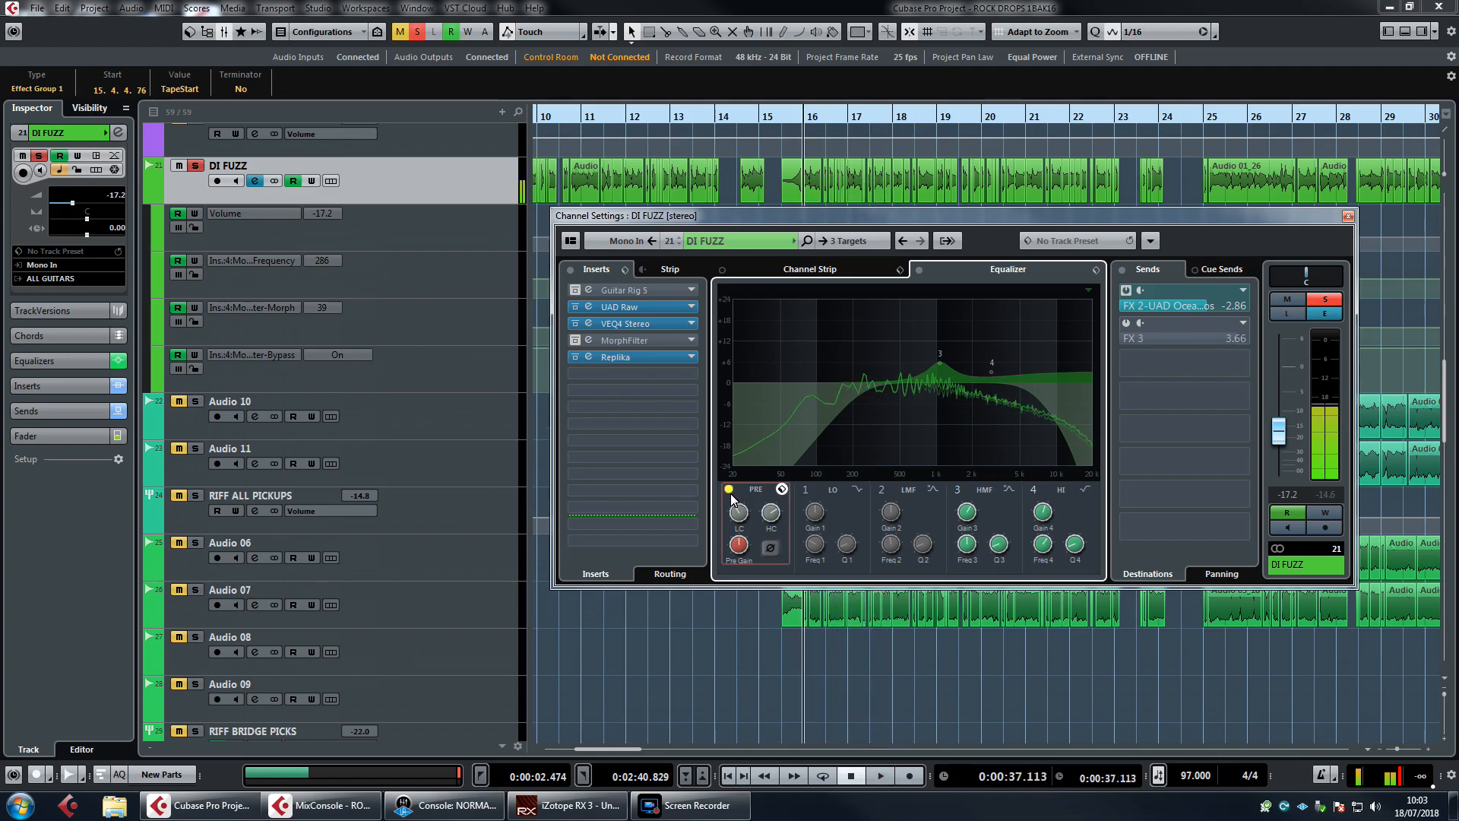
left_click(728, 490)
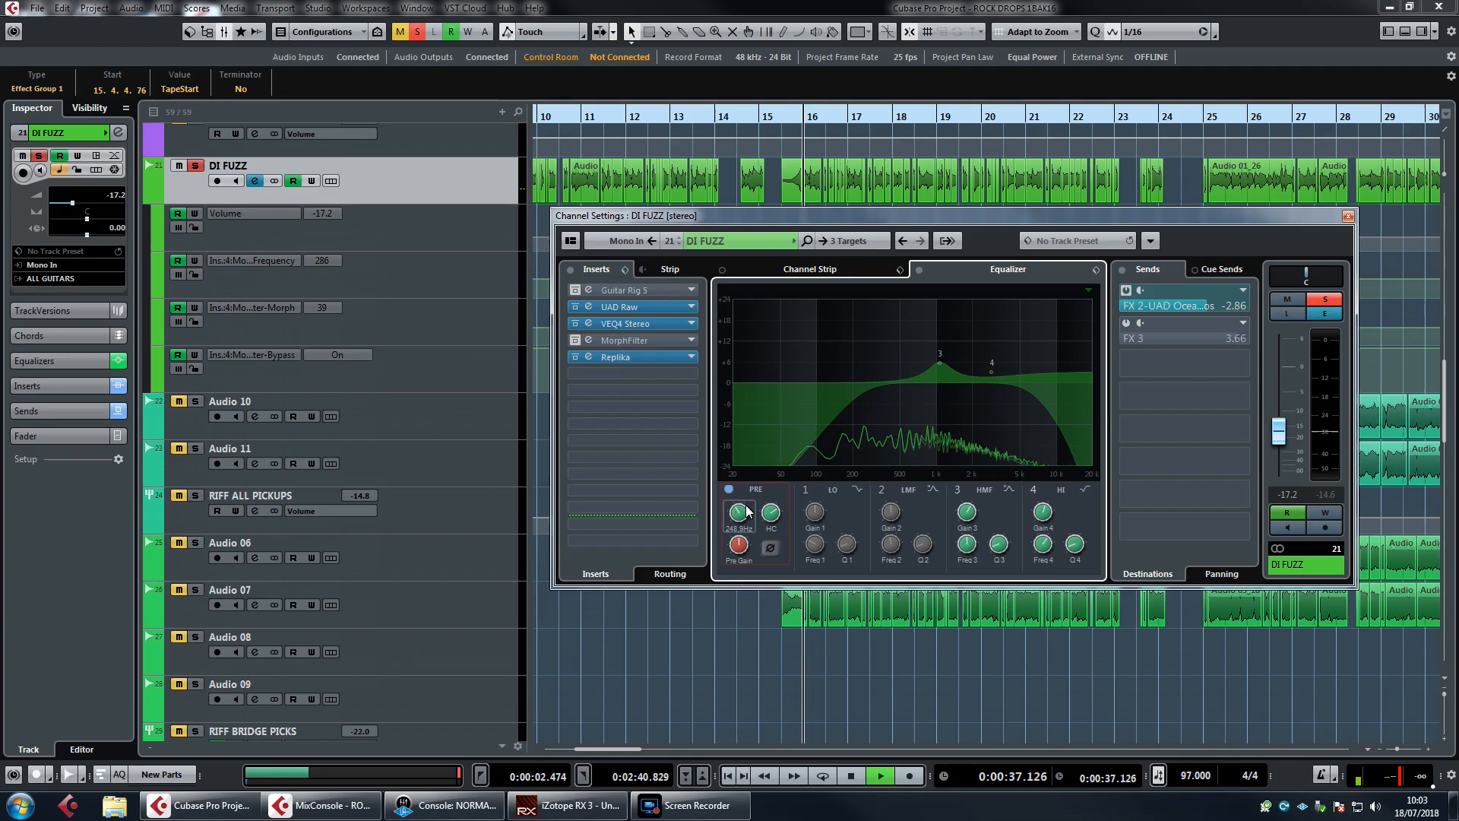
key("space")
key("space")
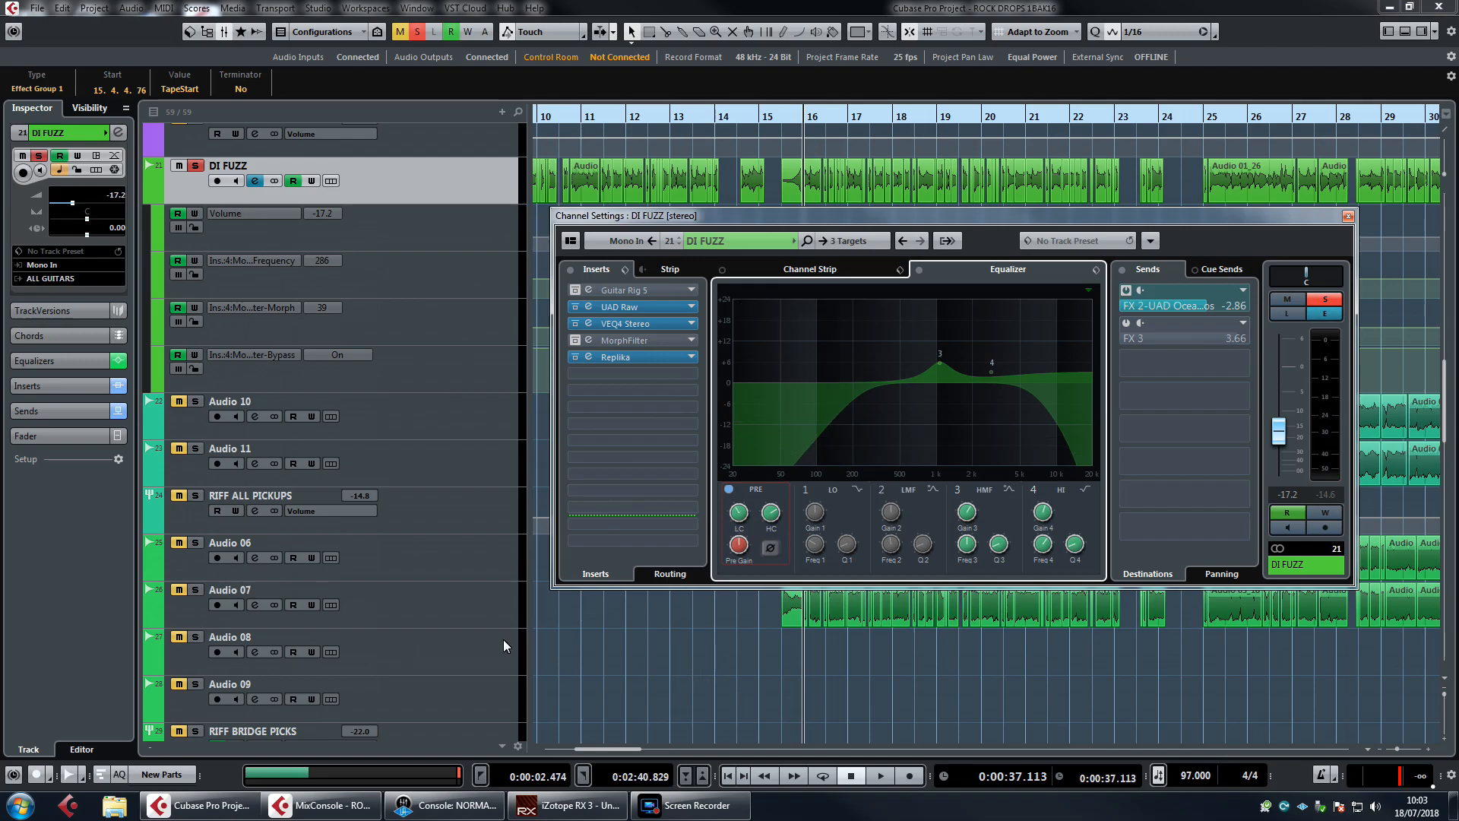
View the channel EQ of Audio 11, RIFF ALL PICKUPS and Audio 06, and turn off the solo.
left_click(445, 465)
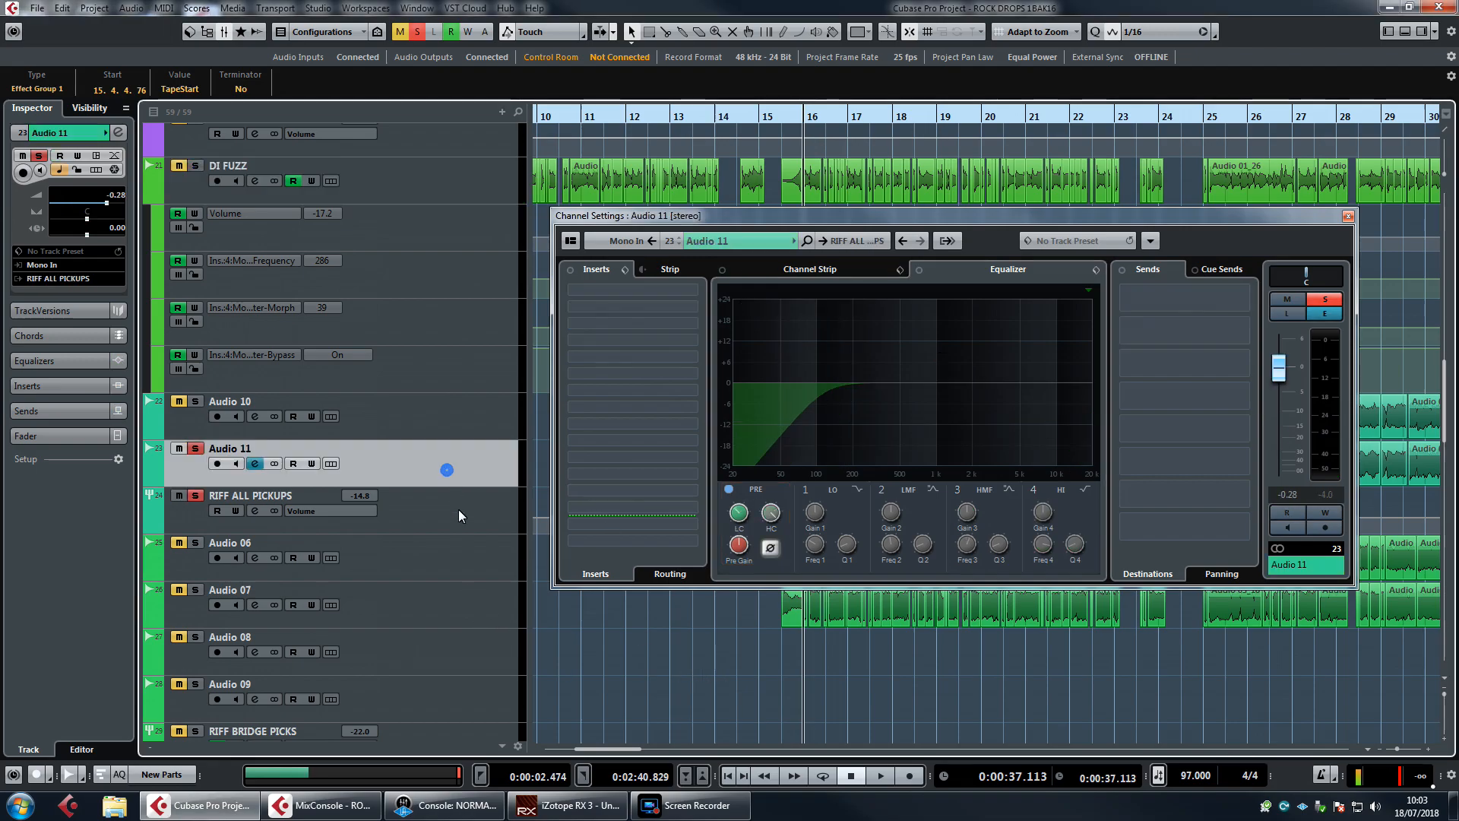
left_click(459, 511)
left_click(467, 566)
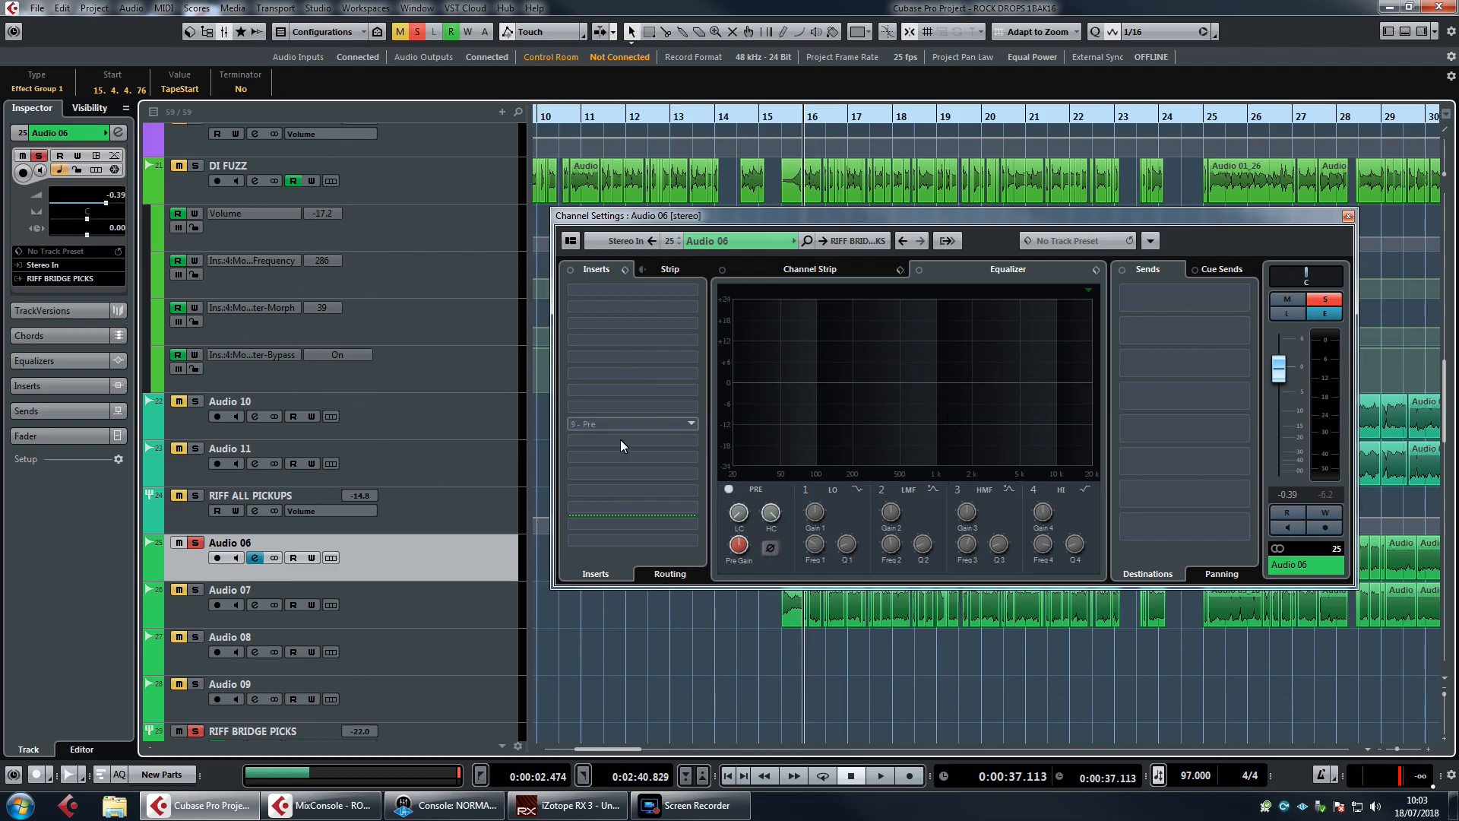
left_click(195, 543)
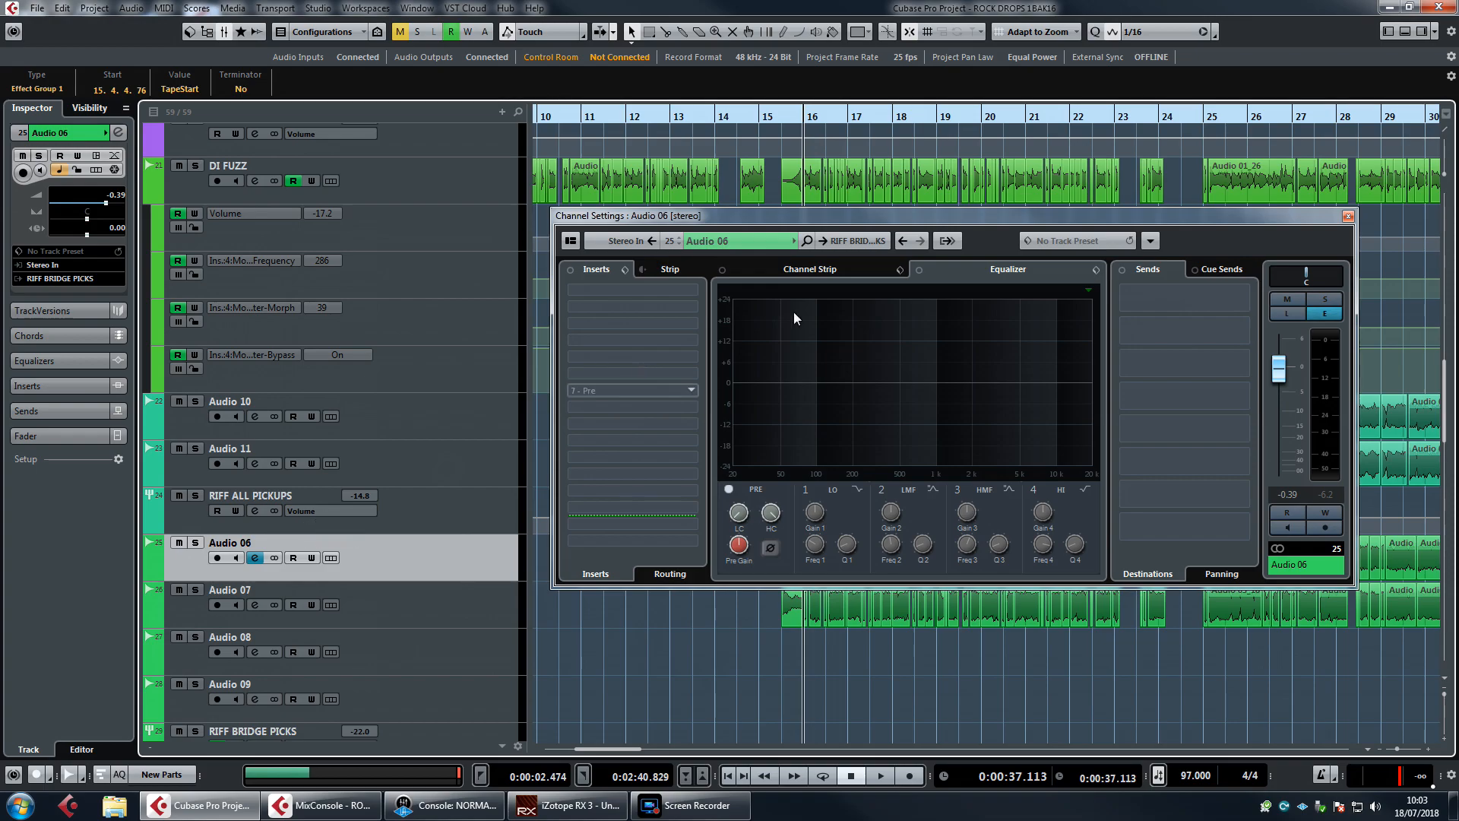
left_click_drag(768, 219, 766, 223)
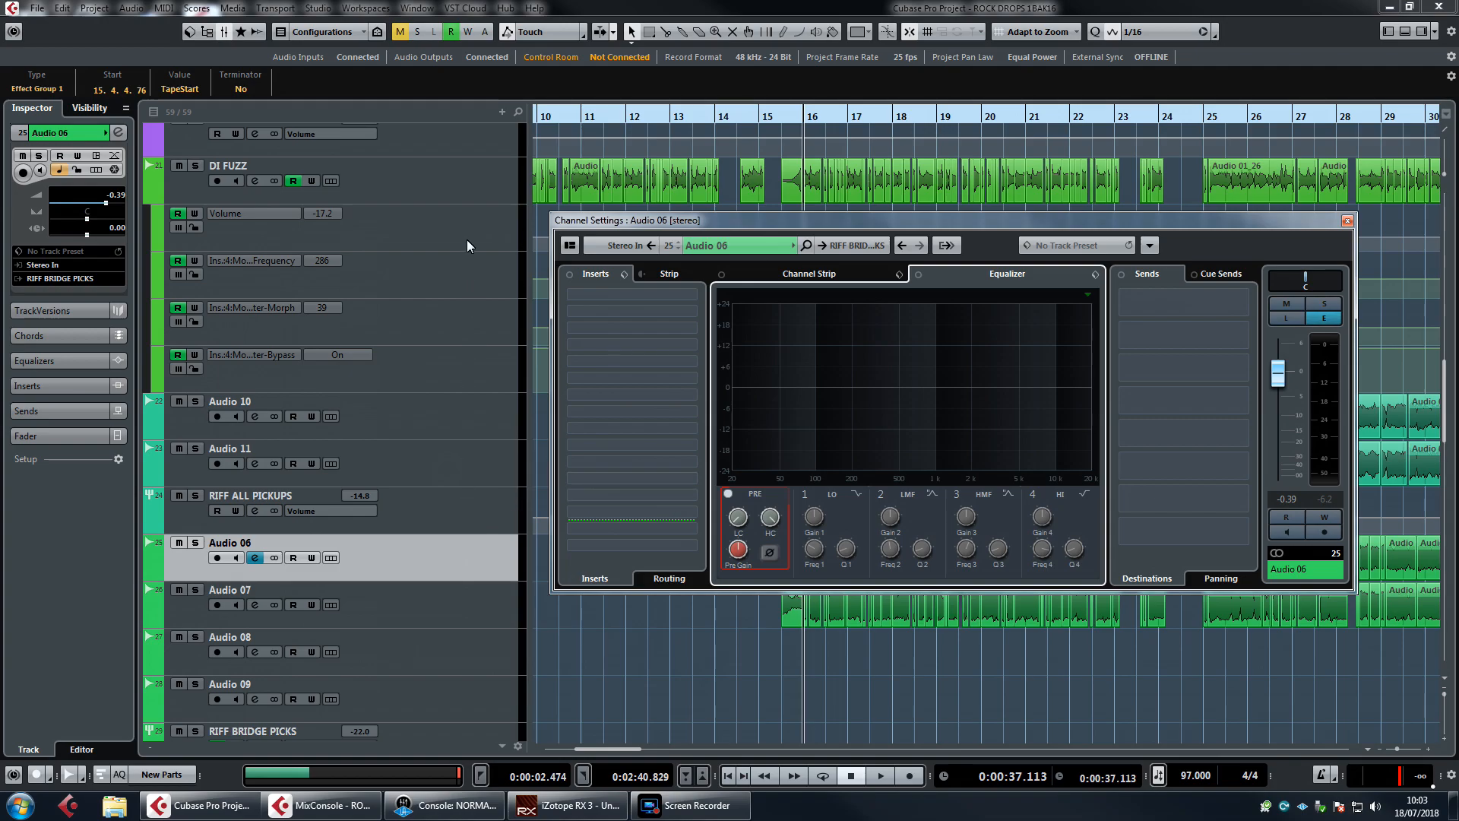
Compare the low-cut and EQ curves of DI FUZZ and both HI RIFF ALL PICKS groups.
left_click(489, 185)
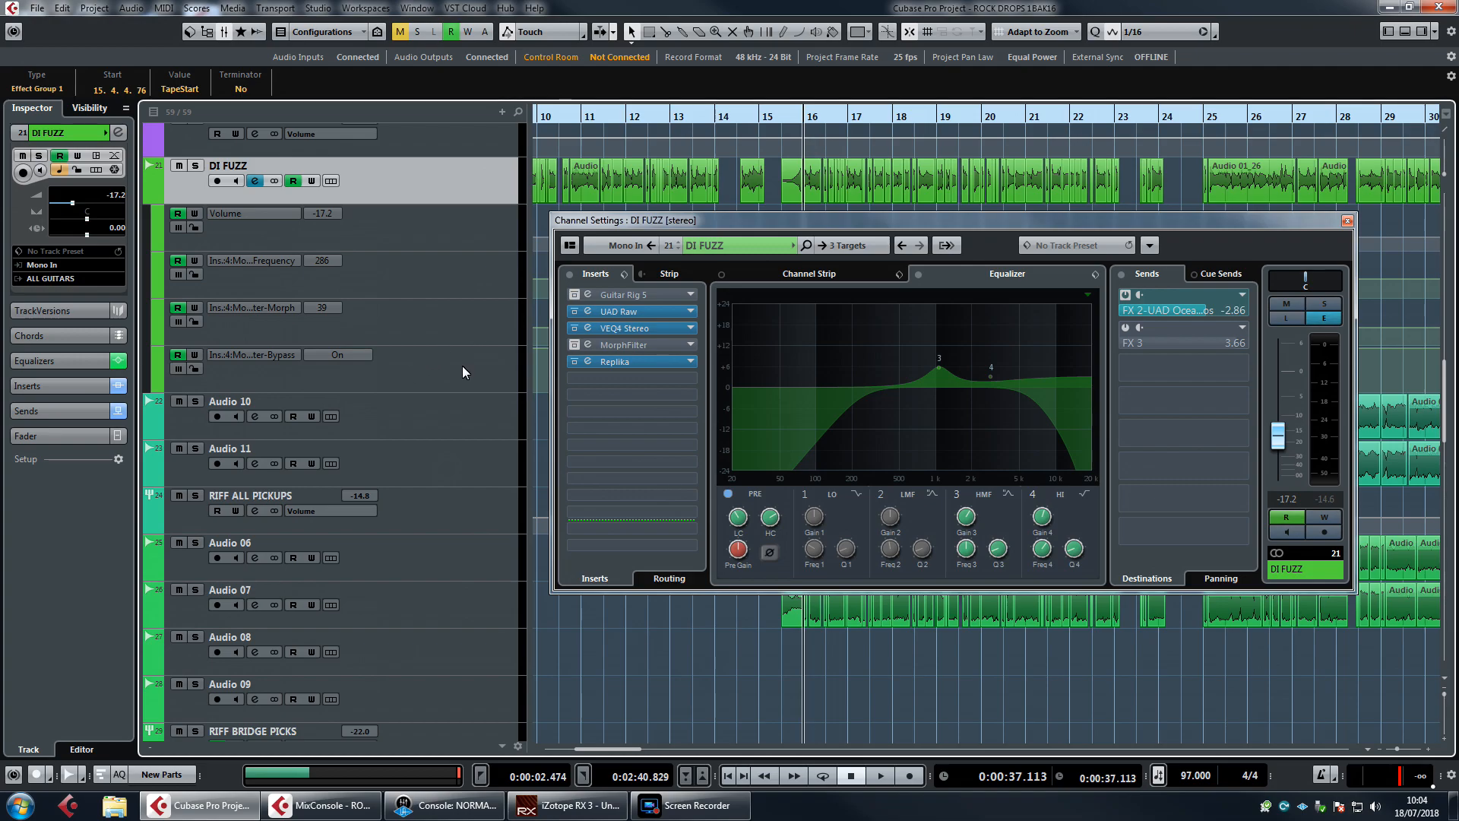
scroll(385, 458, "down", 5)
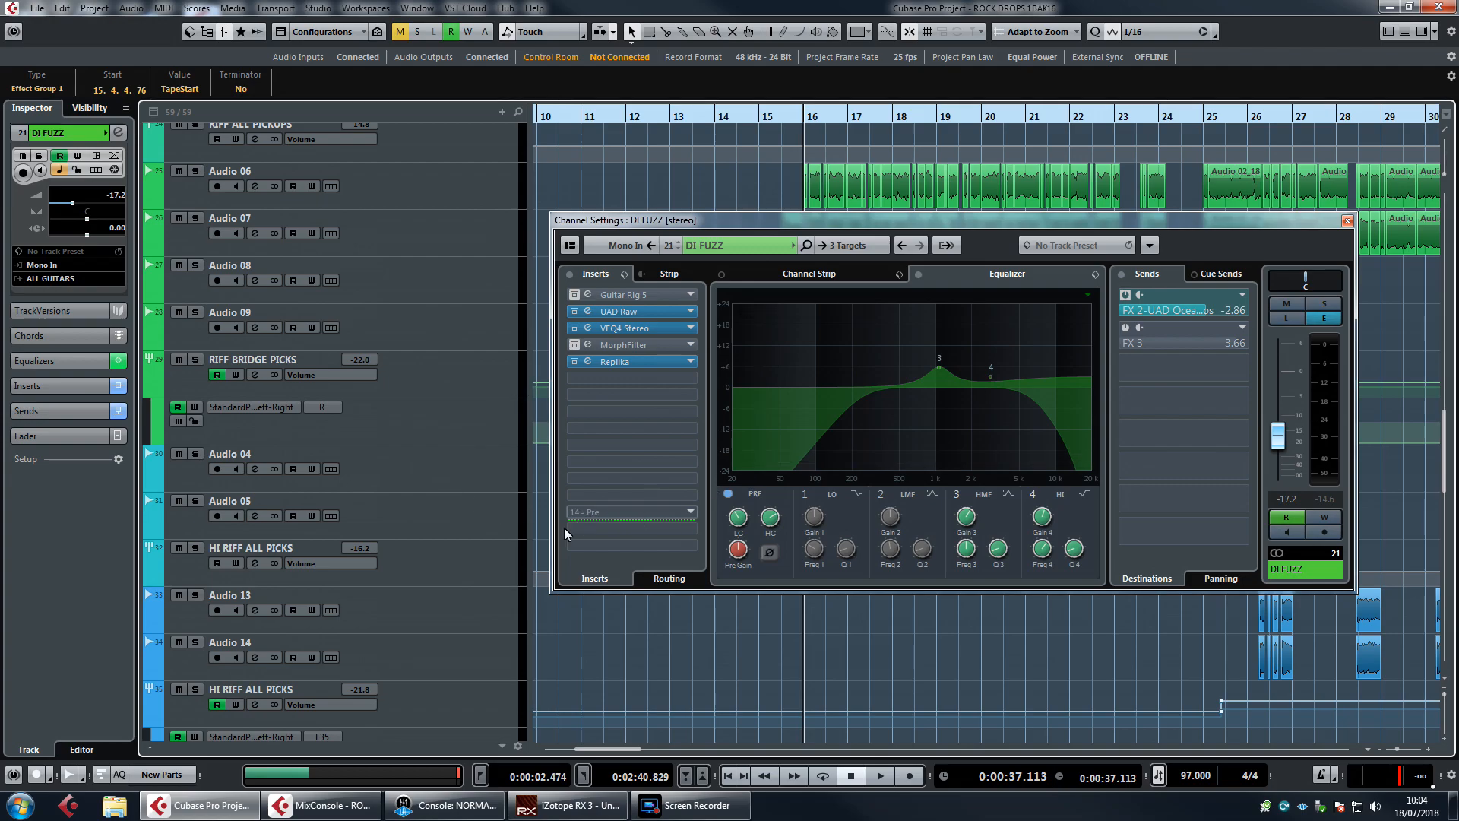
left_click(494, 566)
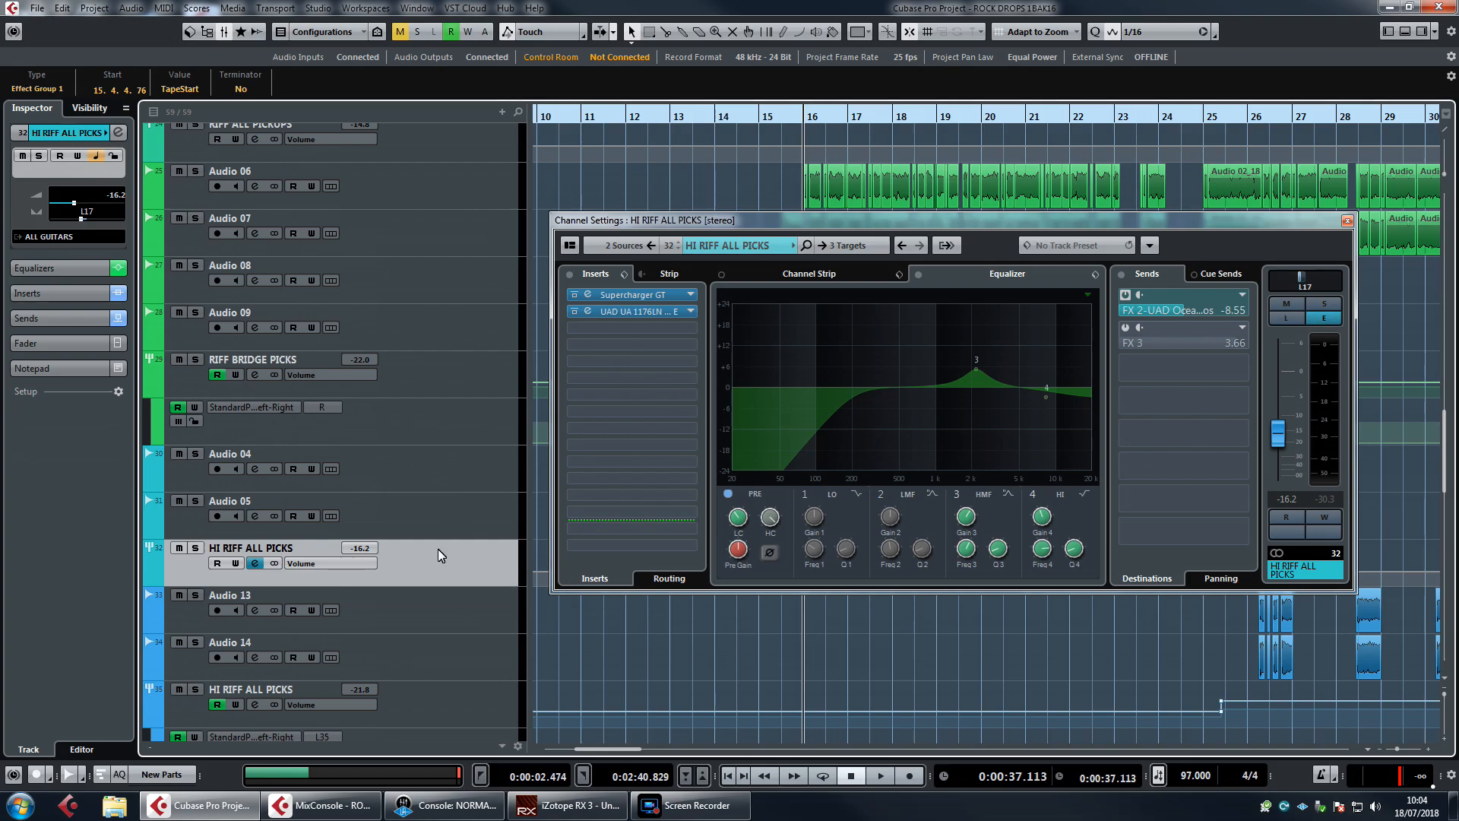
scroll(462, 524, "down", 2)
left_click(479, 591)
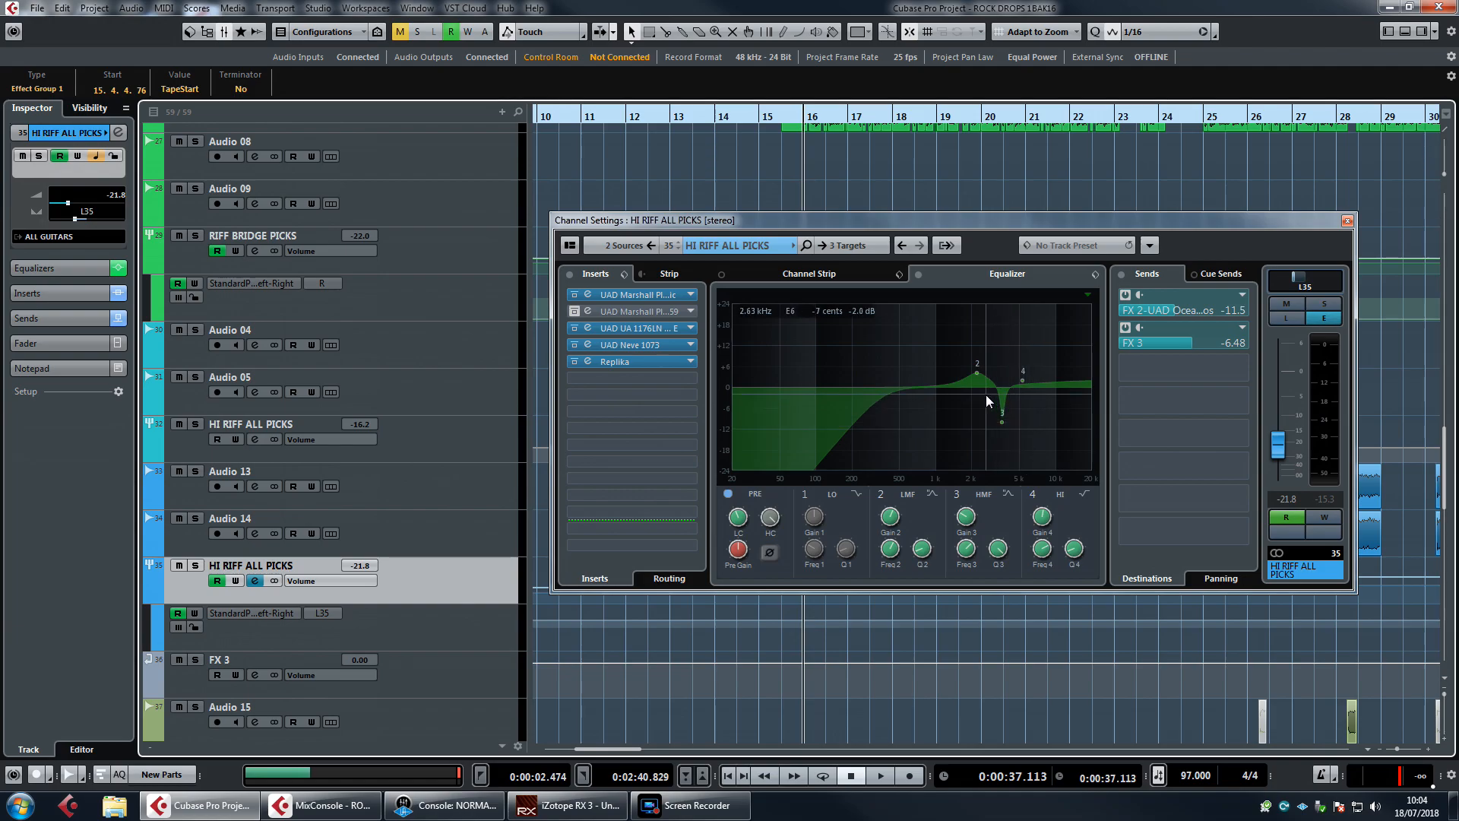
Solo the second HI RIFF ALL PICKS group and play it back from just after bar 36, uncovering its audio clips.
left_click(194, 566)
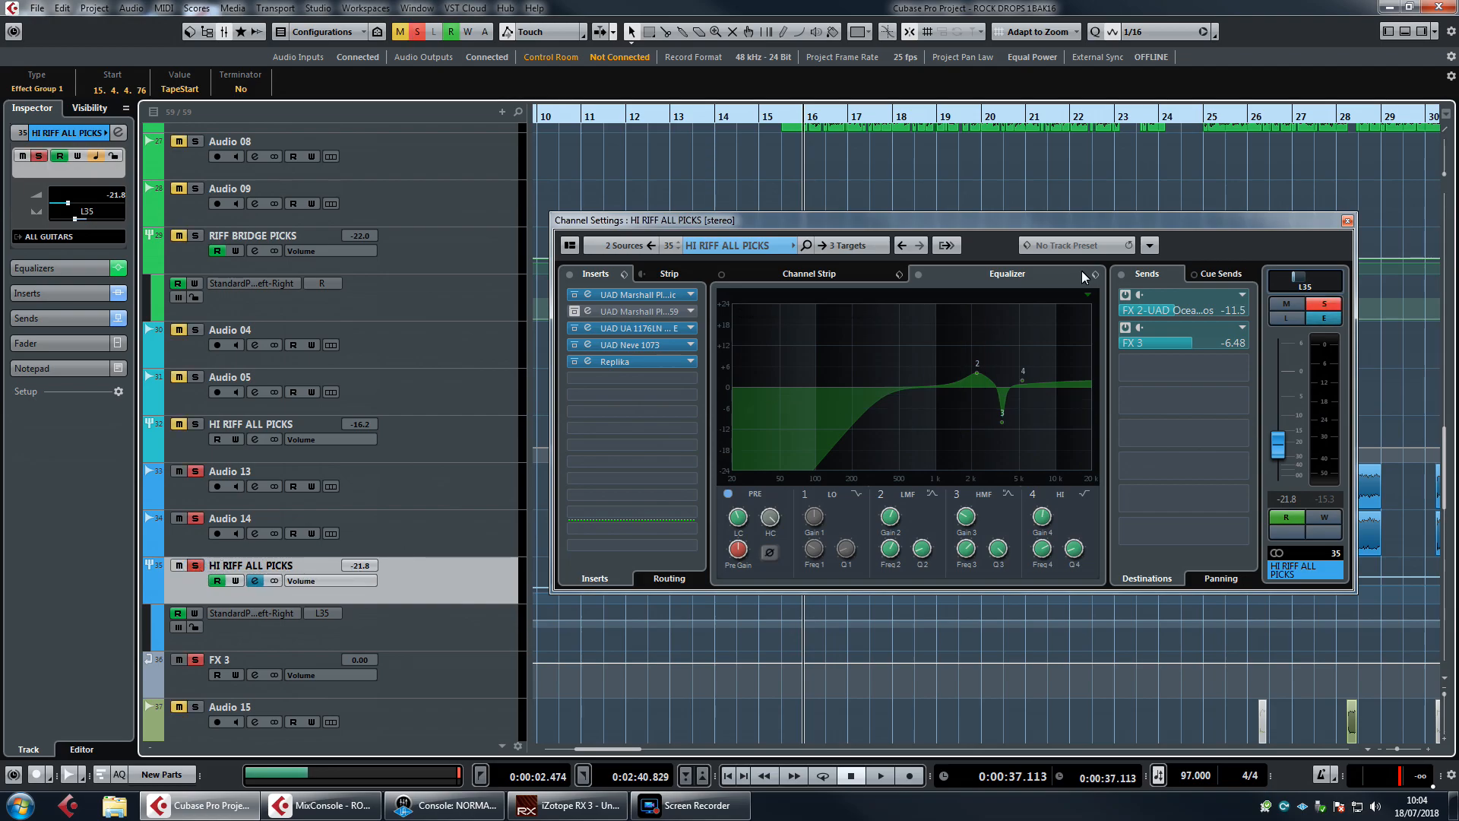
mouse_move(1003, 421)
left_mouse_down()
mouse_move(1010, 440)
mouse_move(1003, 418)
left_mouse_up()
scroll(1087, 198, "down", 3)
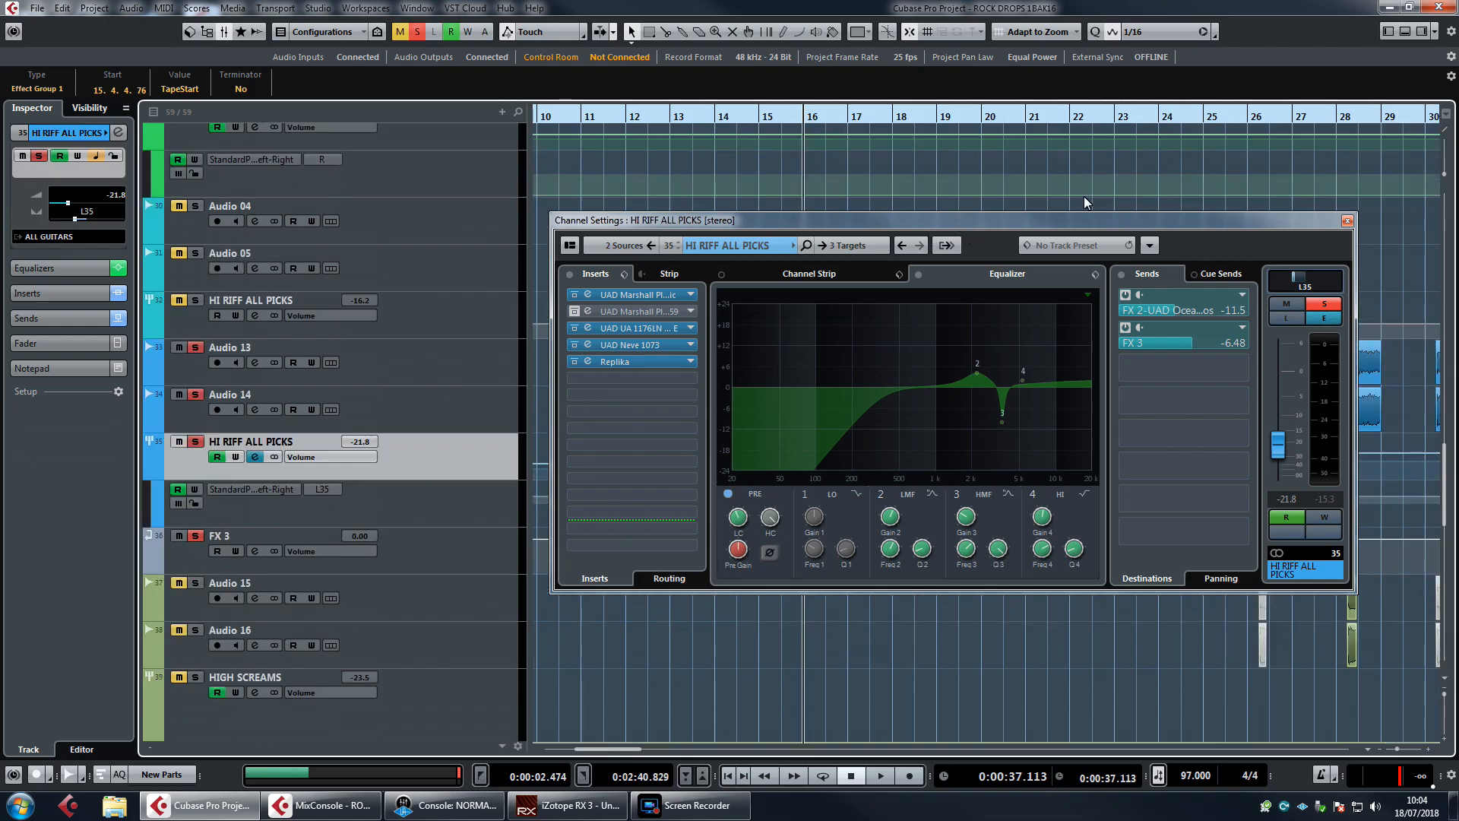
left_click_drag(1092, 220, 1090, 280)
scroll(1139, 198, "right", 6)
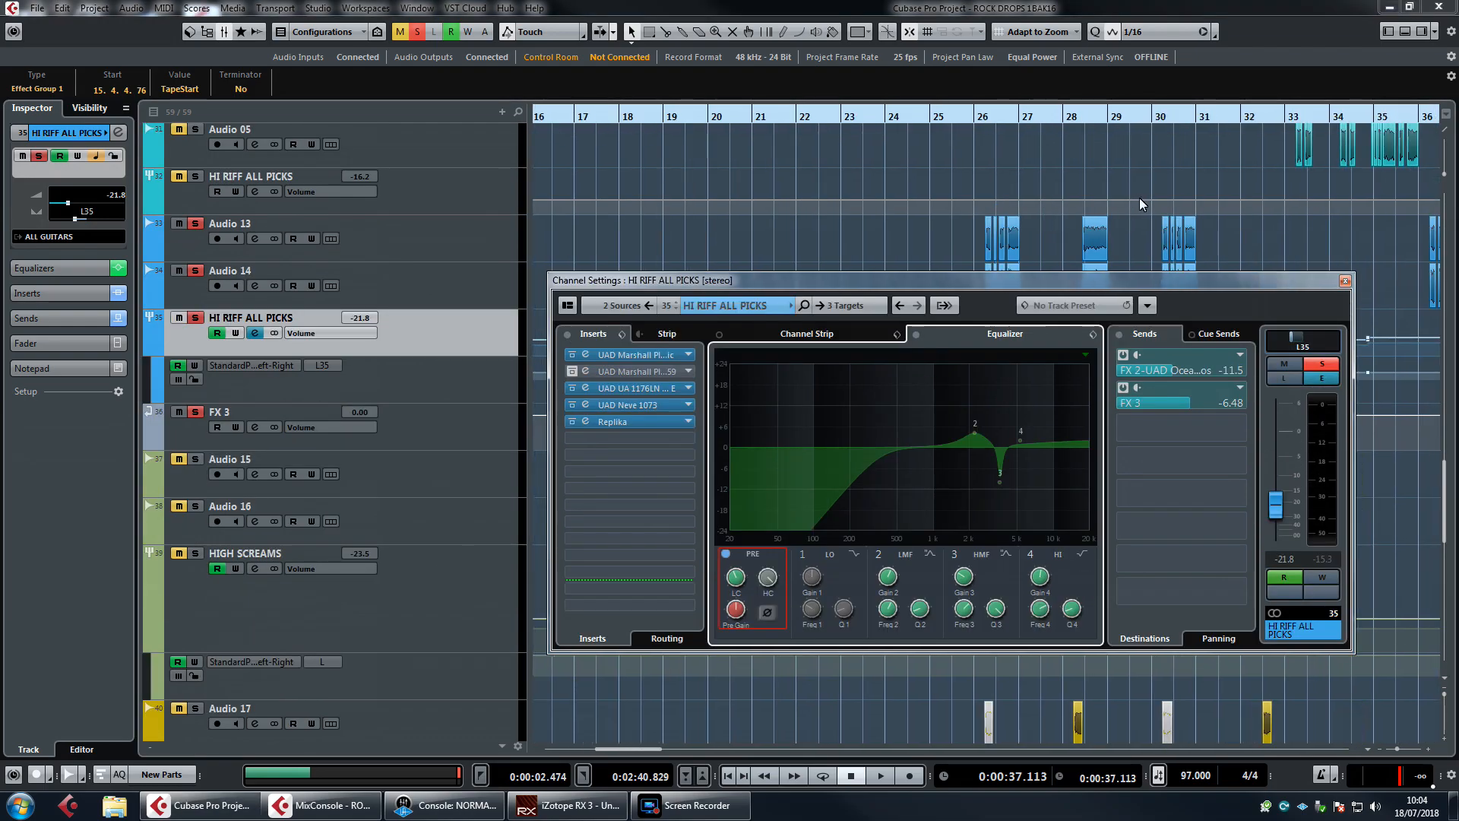
left_click(1155, 119)
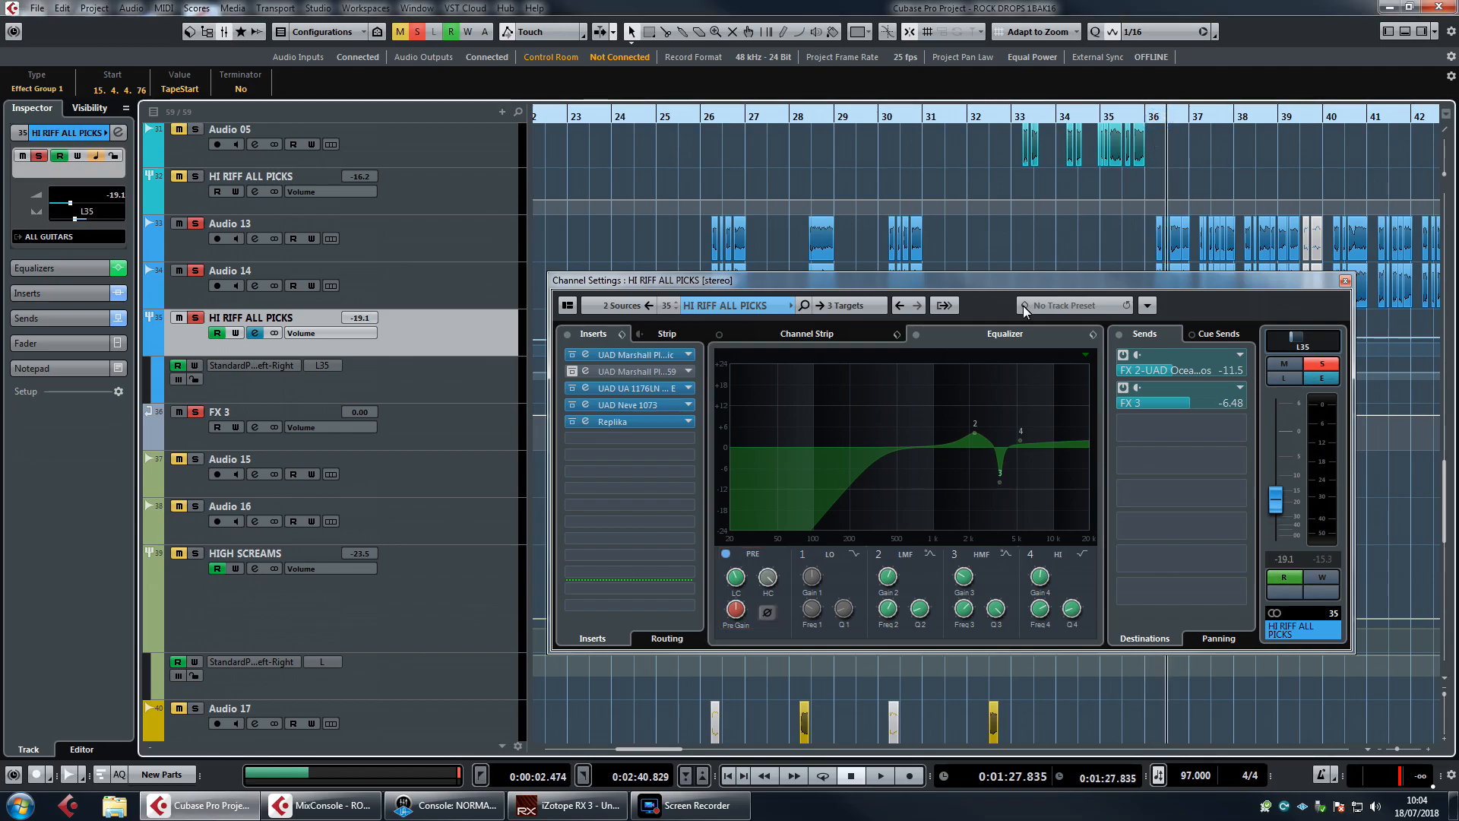
key("space")
left_click(572, 372)
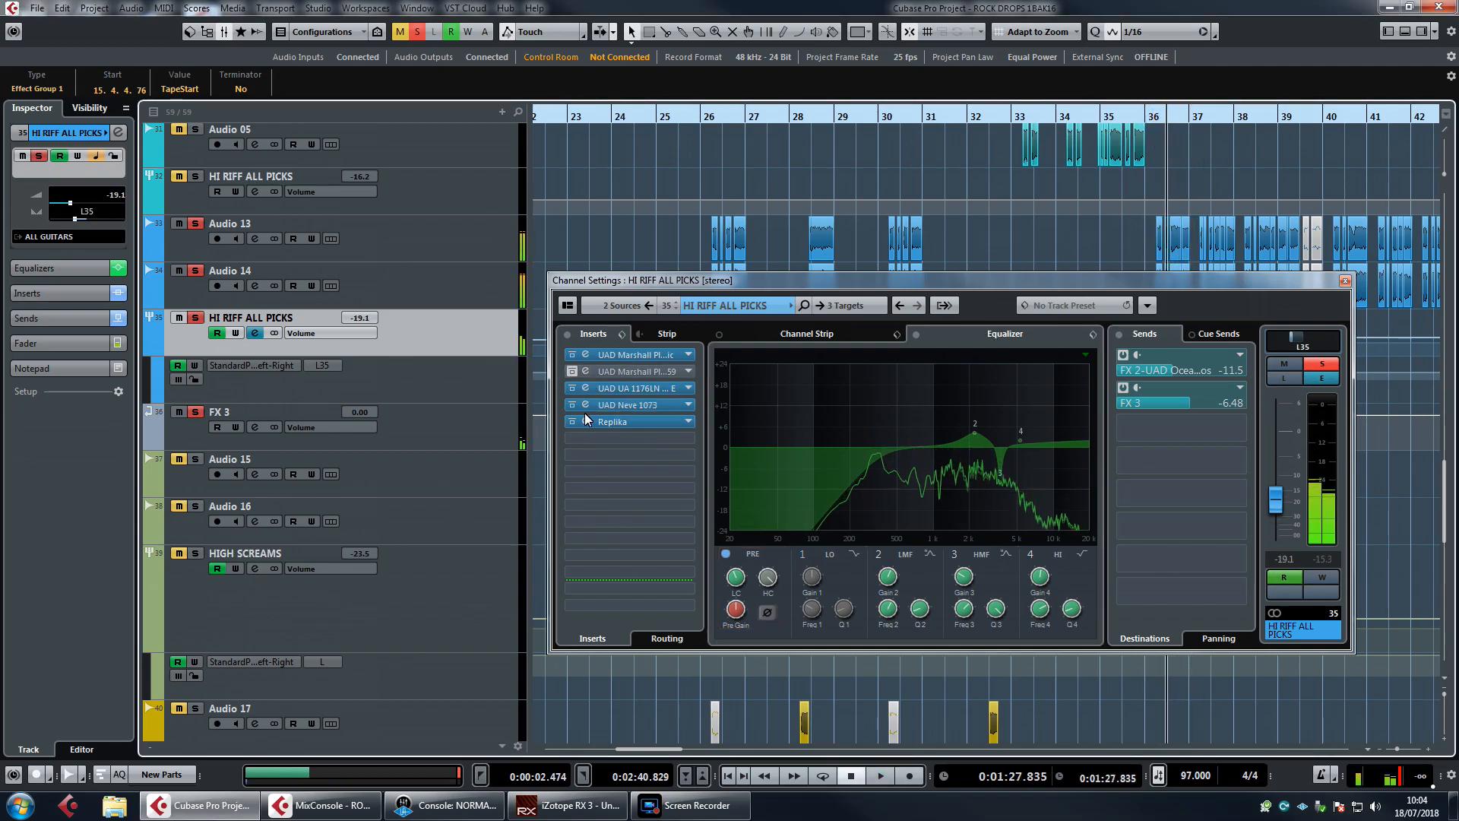
Switch off EQ band 3 (HMF) of the soloed HI RIFF ALL PICKS group, play back the riff, and stop playback.
left_click(956, 554)
key("space")
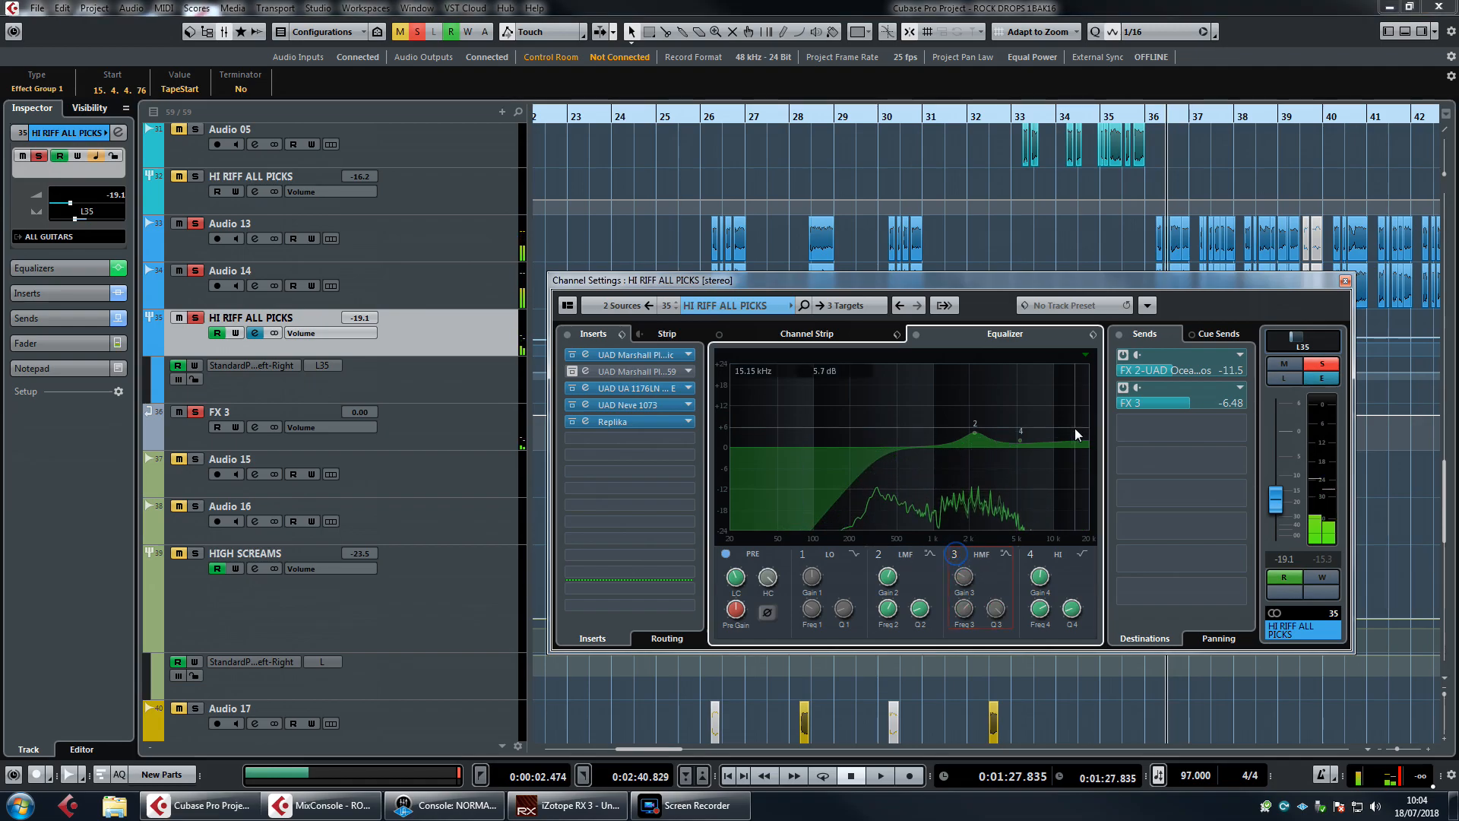
key("space")
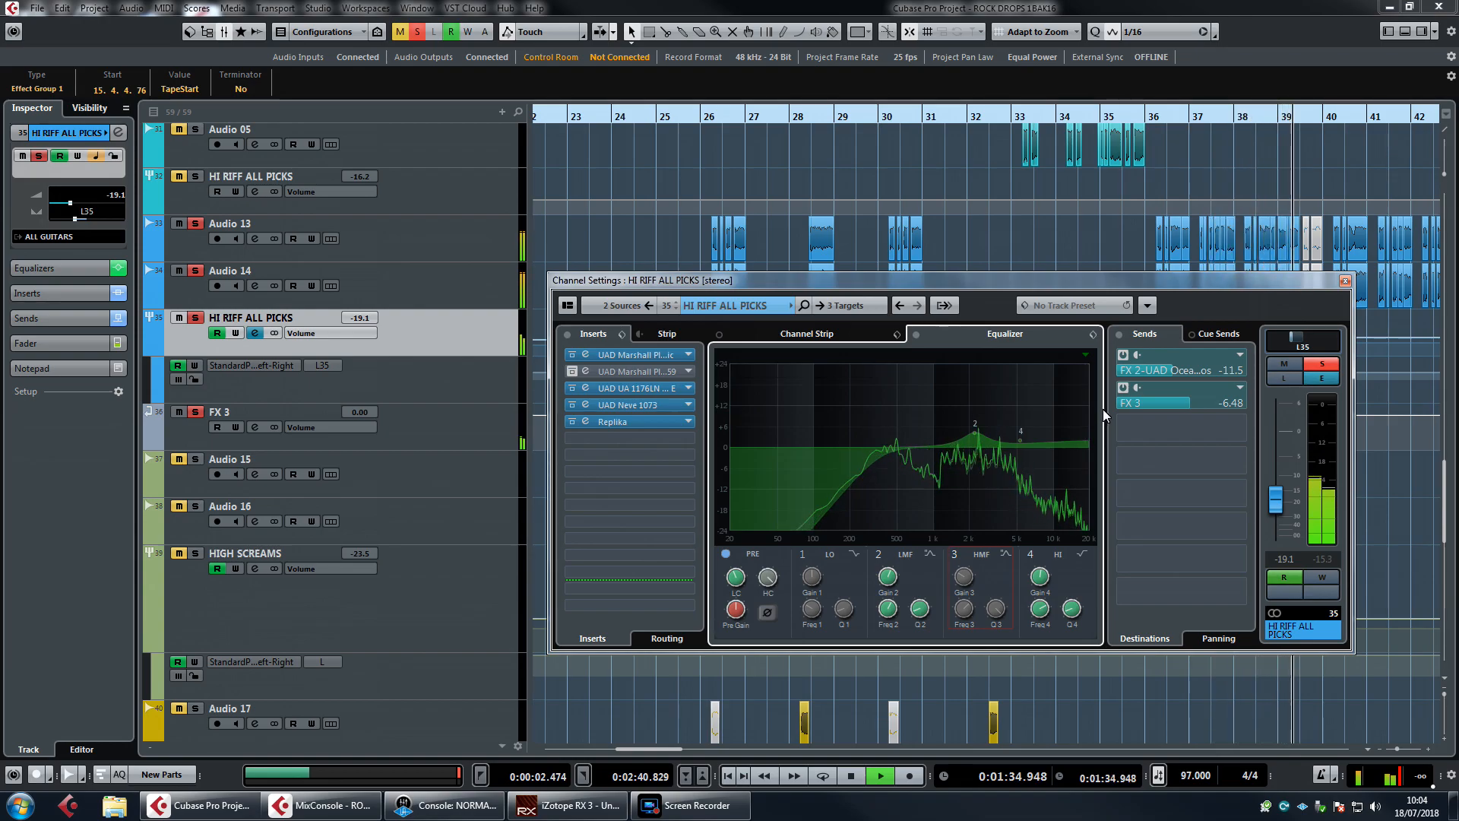
key("space")
Set the playback position to bar 39, listen to the group without the band 3 cut, and stop playback.
left_click(1275, 117)
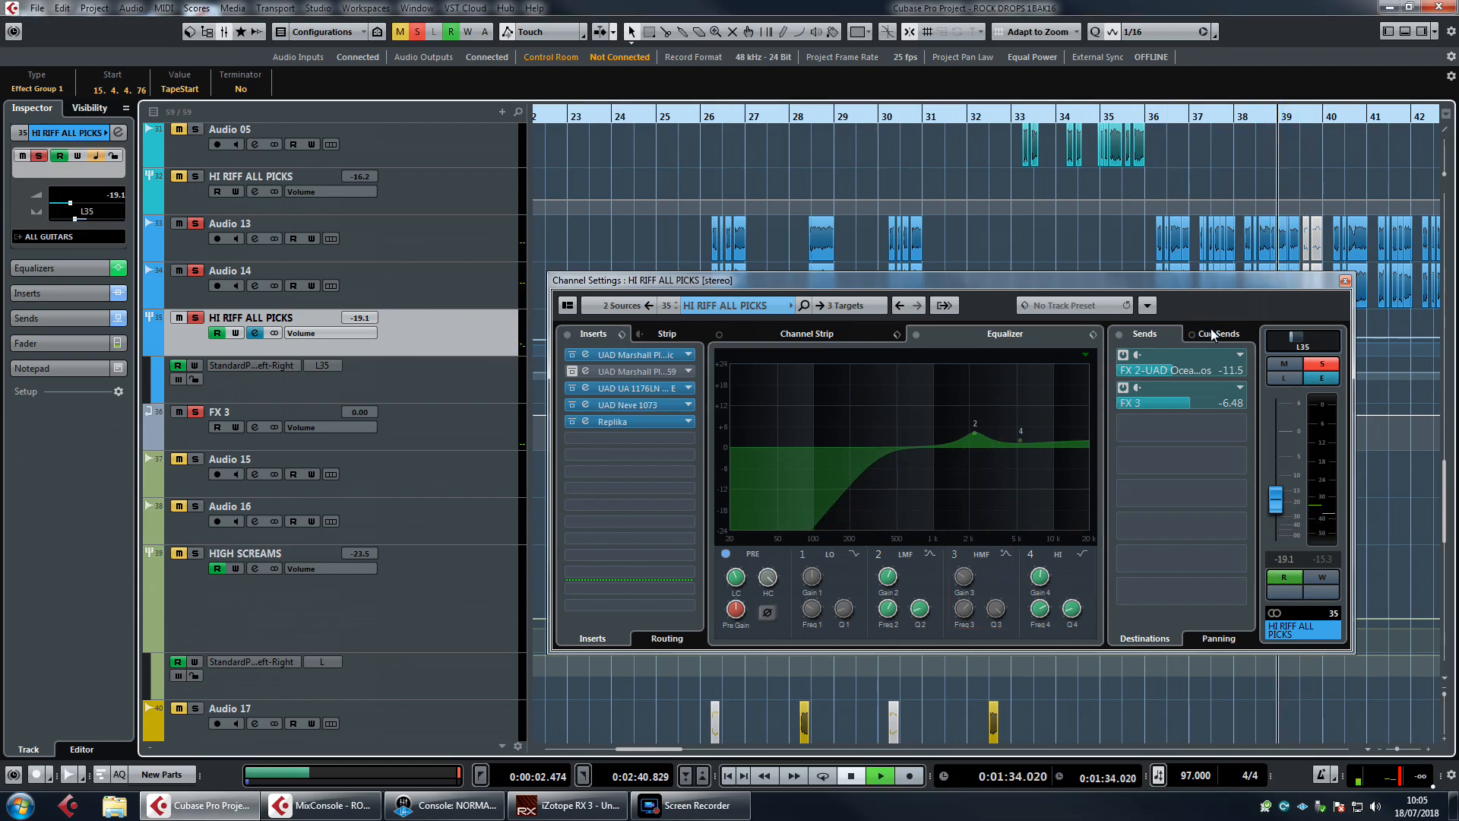
key("space")
key("space")
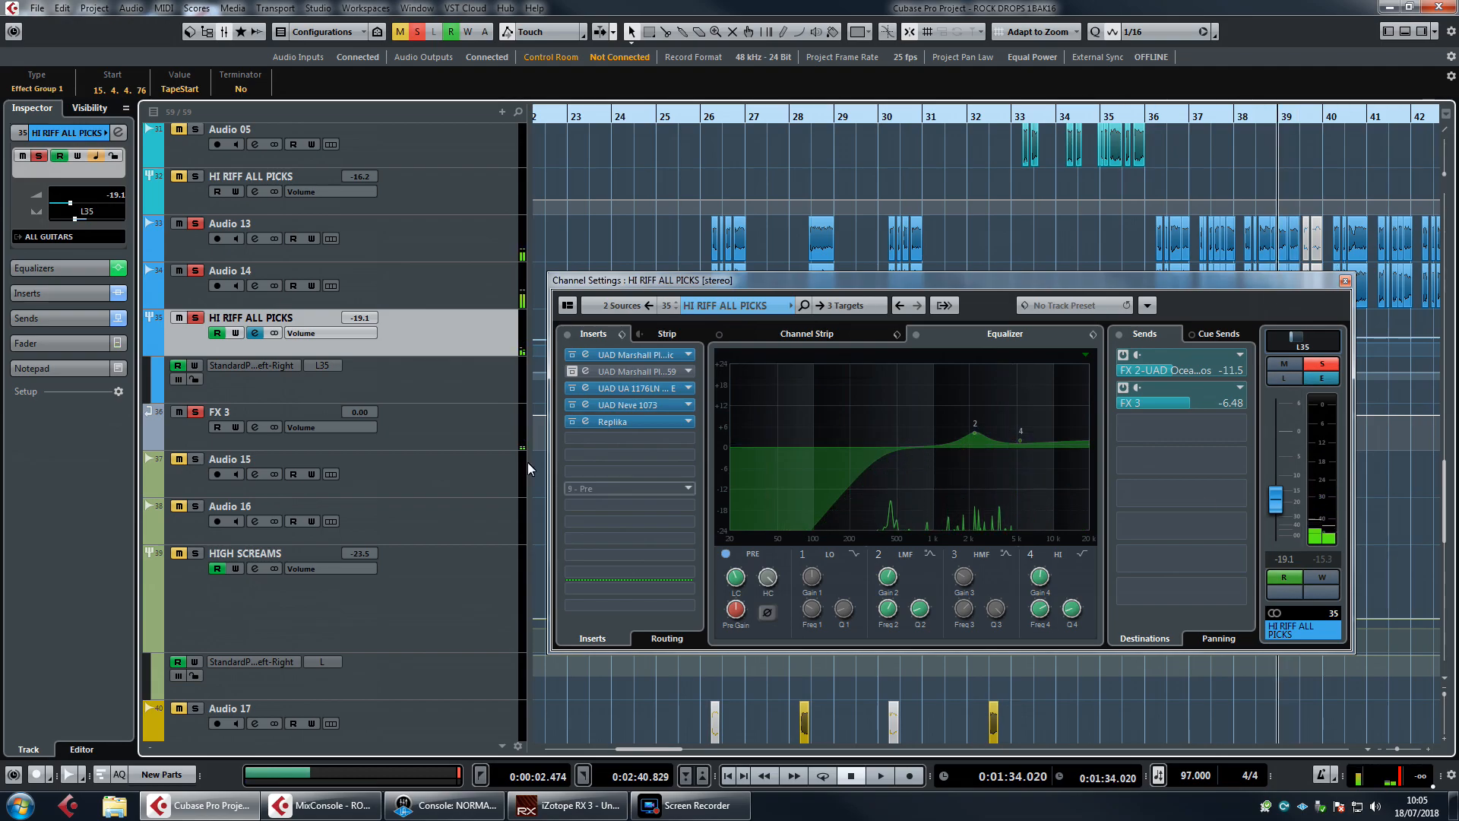
Switch EQ band 3 (HMF) of the soloed HI RIFF ALL PICKS group back on, play back from bar 39, and stop.
left_click(954, 555)
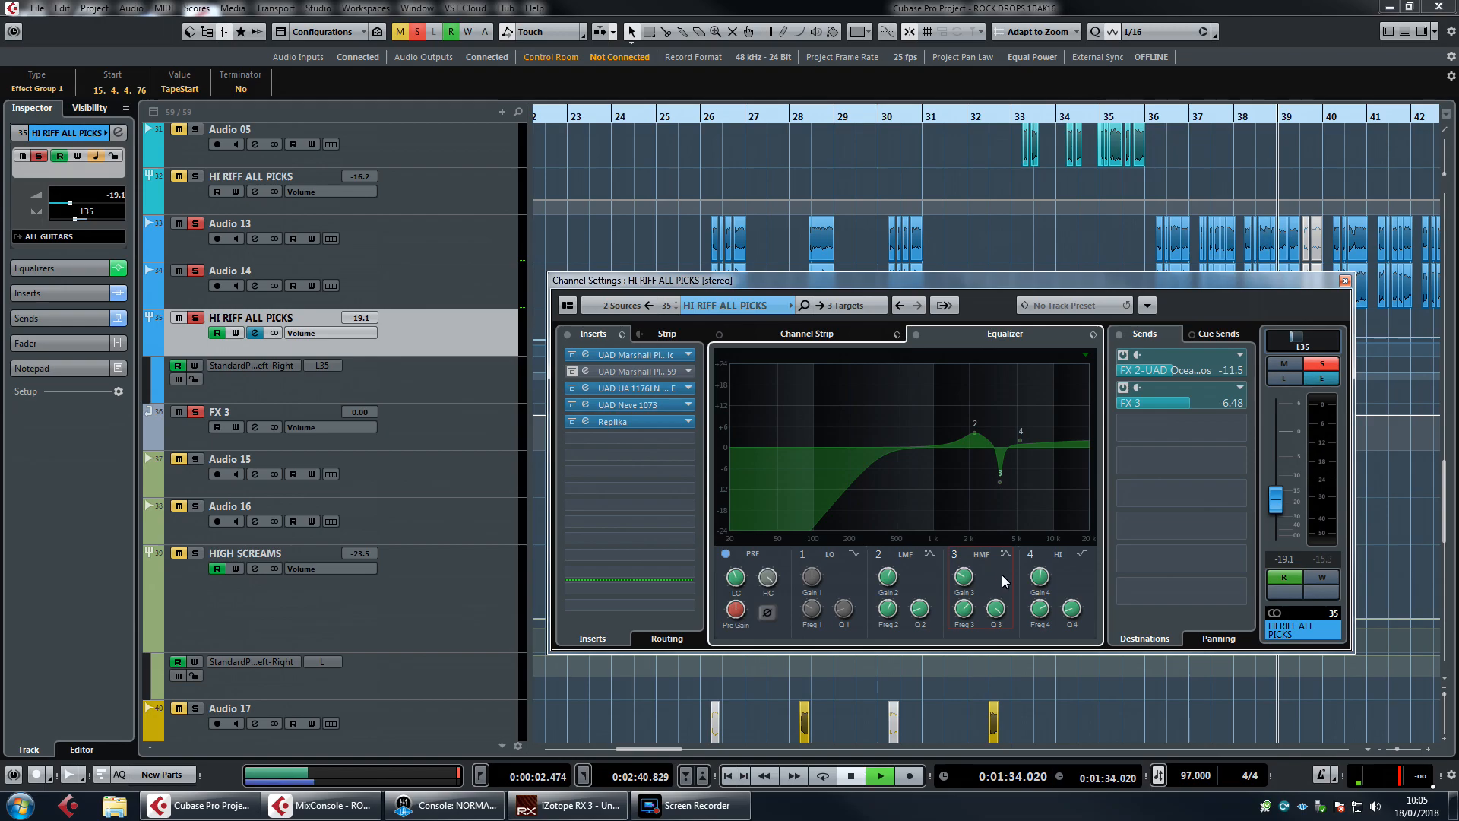
key("space")
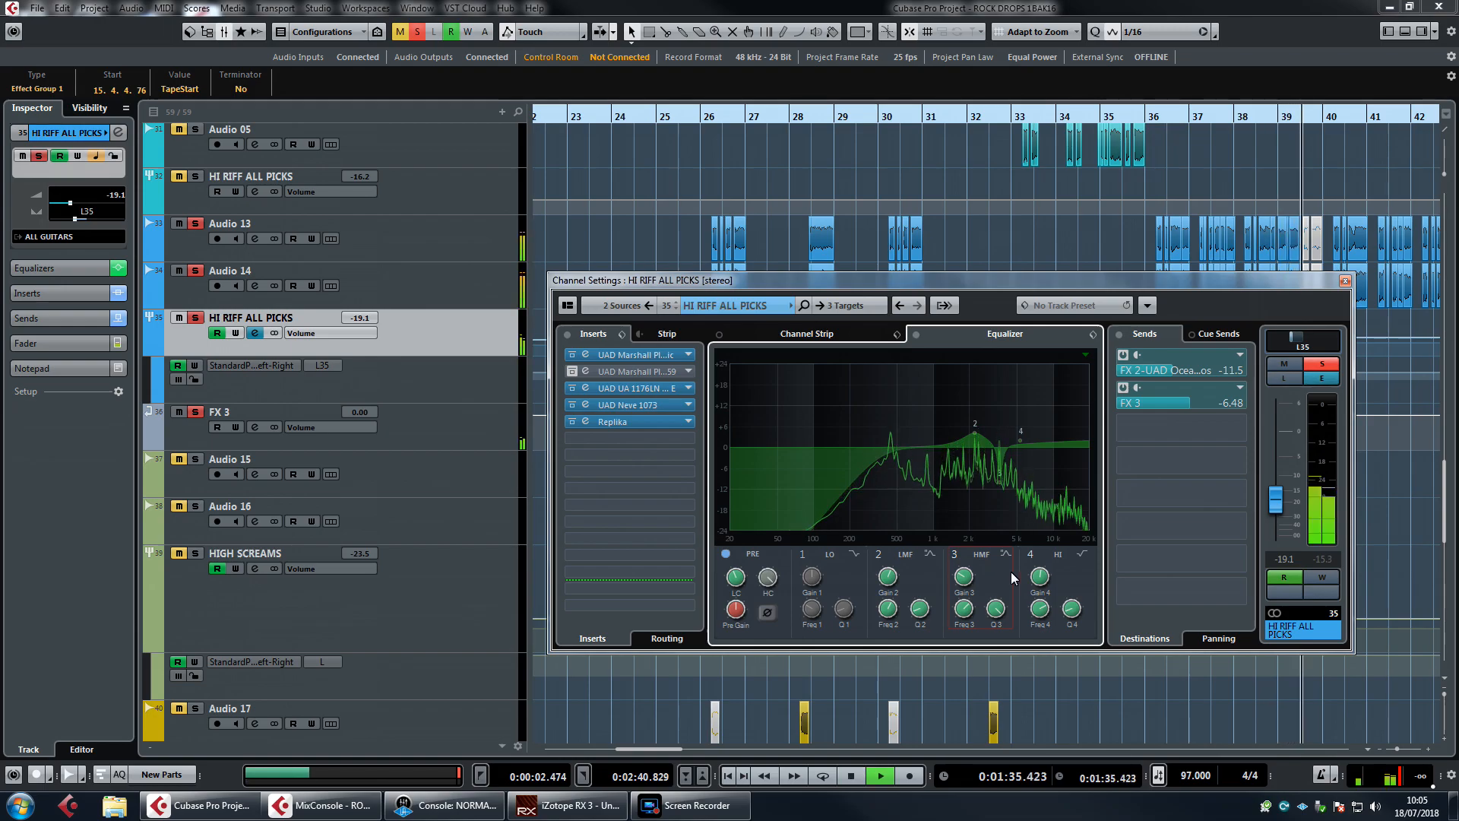
key("space")
Play the soloed group from midway through bar 36, comparing EQ band 3 off and on before stopping playback.
left_click(1164, 117)
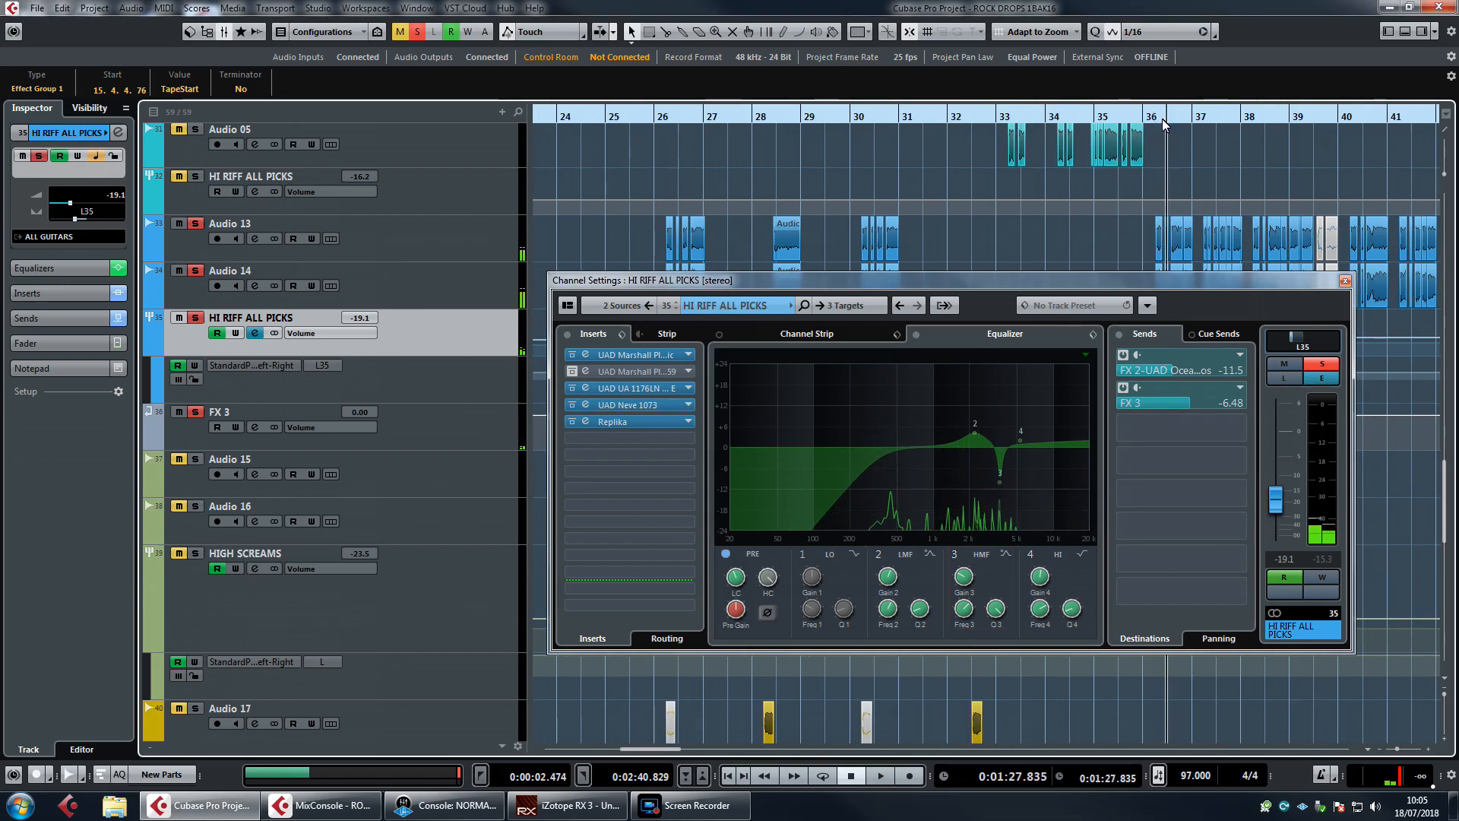
key("space")
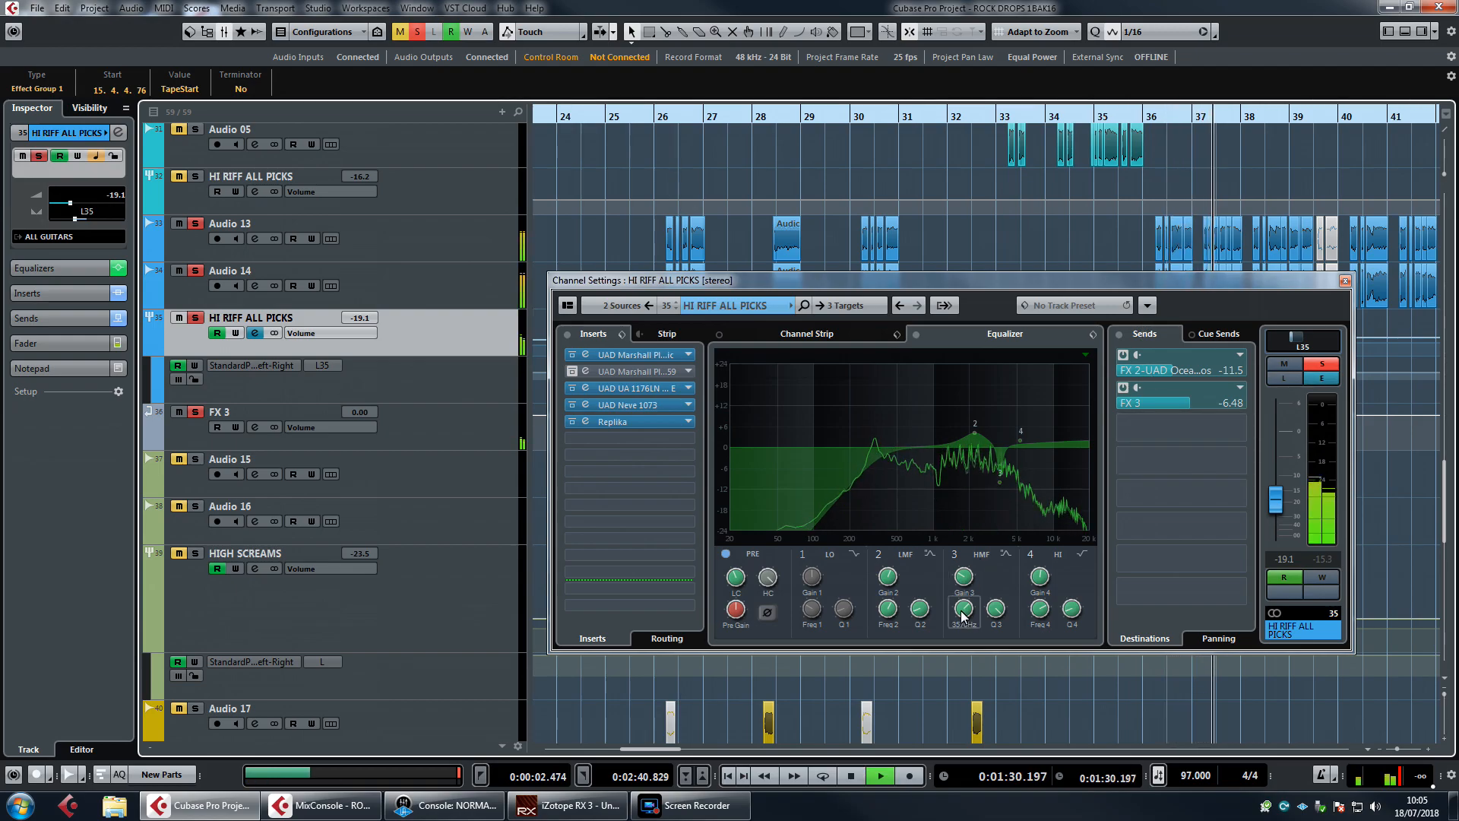
left_click(955, 554)
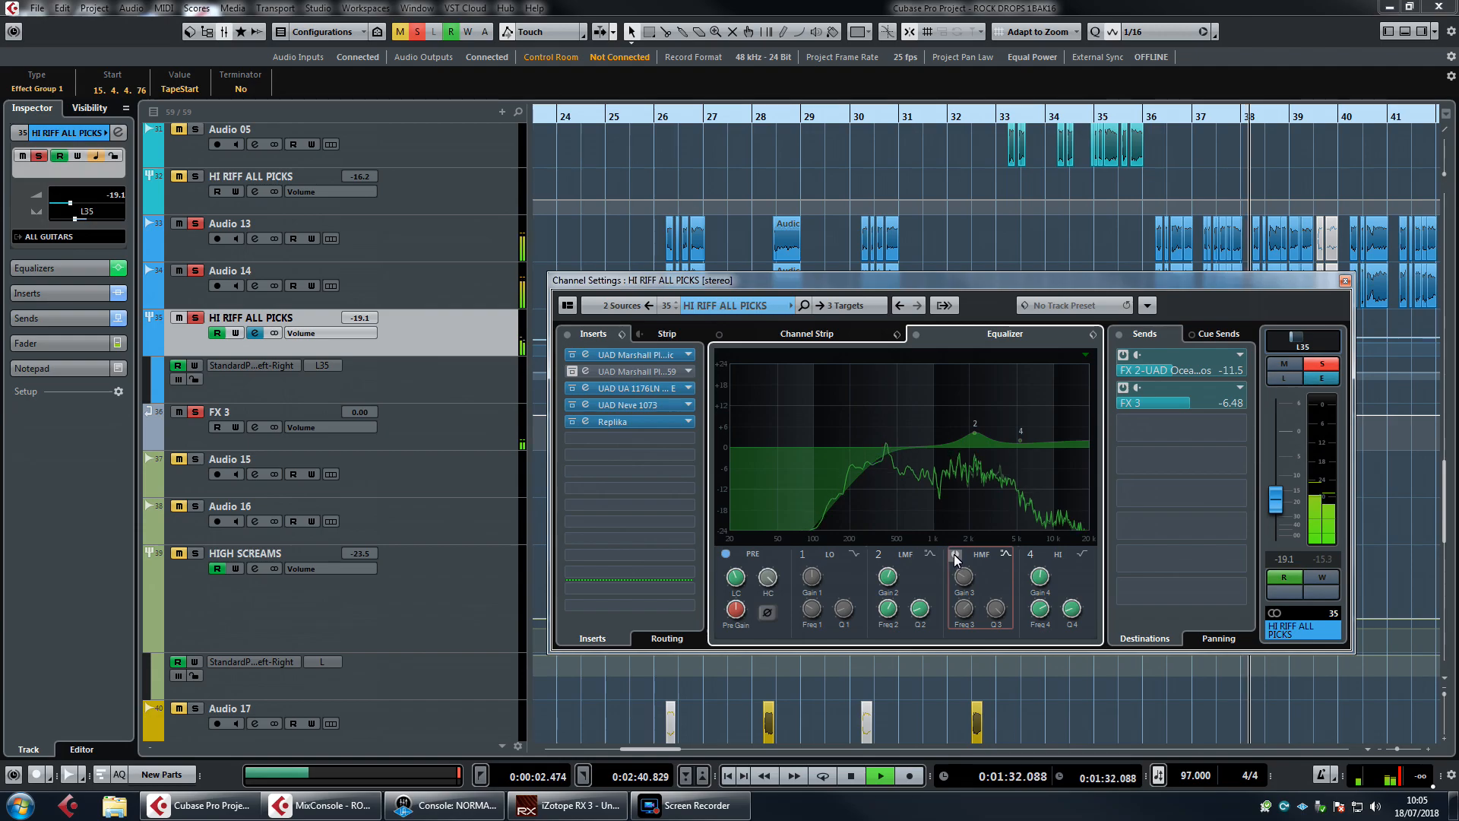
left_click(954, 554)
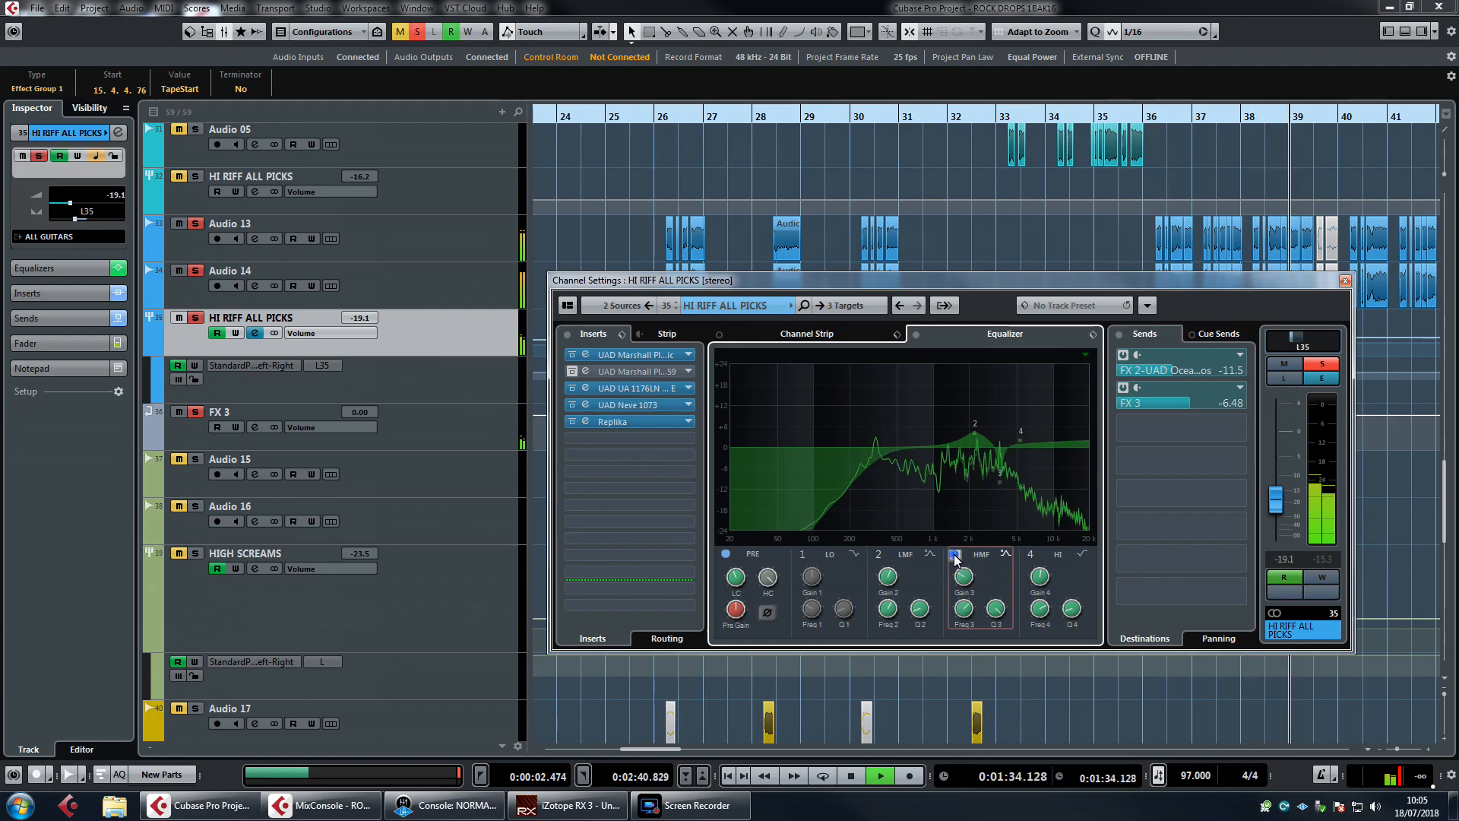
key("space")
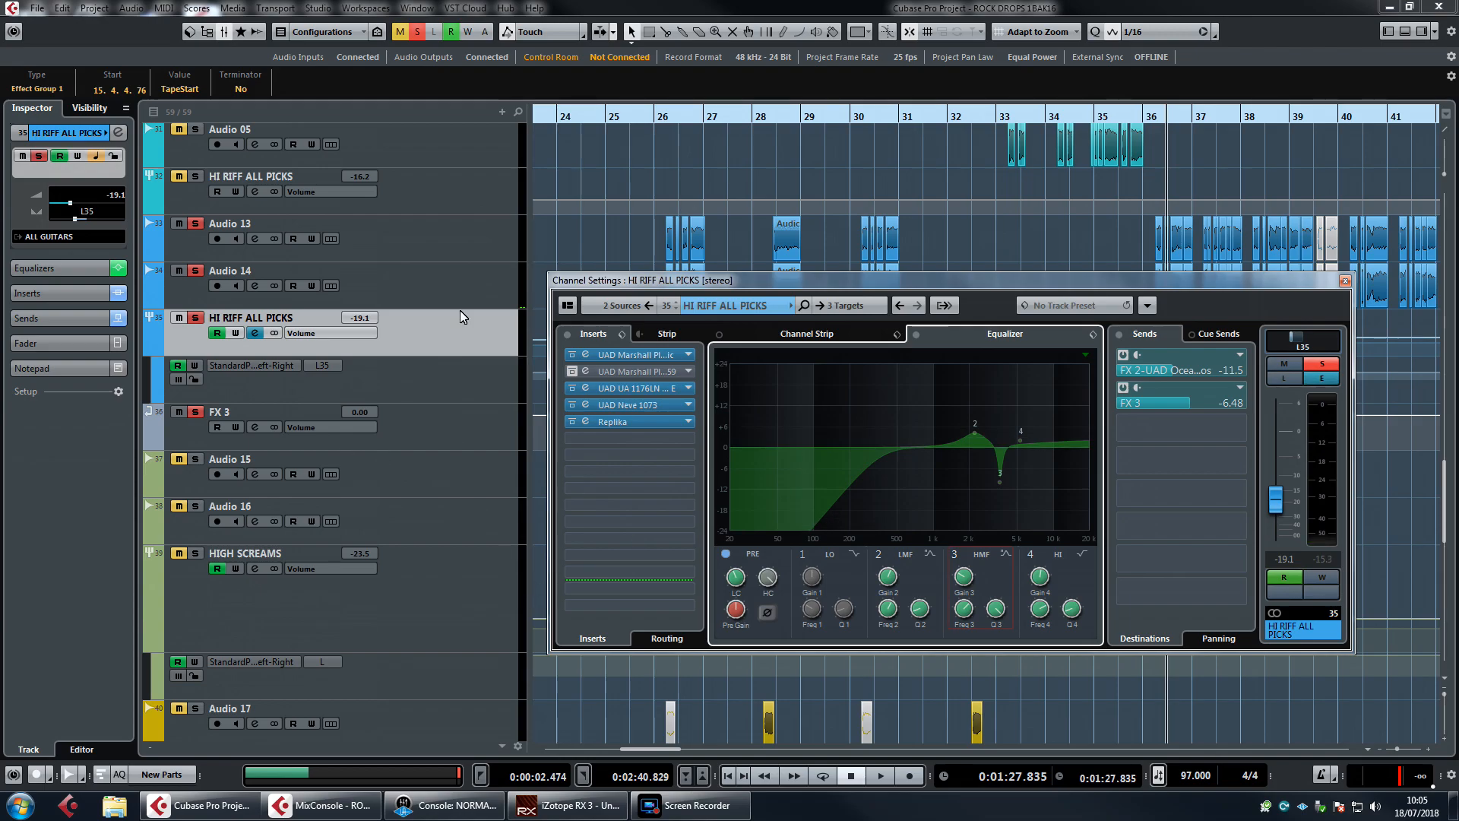
Unsolo the HI RIFF ALL PICKS group and close its channel settings.
left_click(195, 318)
scroll(497, 429, "down", 3)
scroll(497, 429, "up", 5)
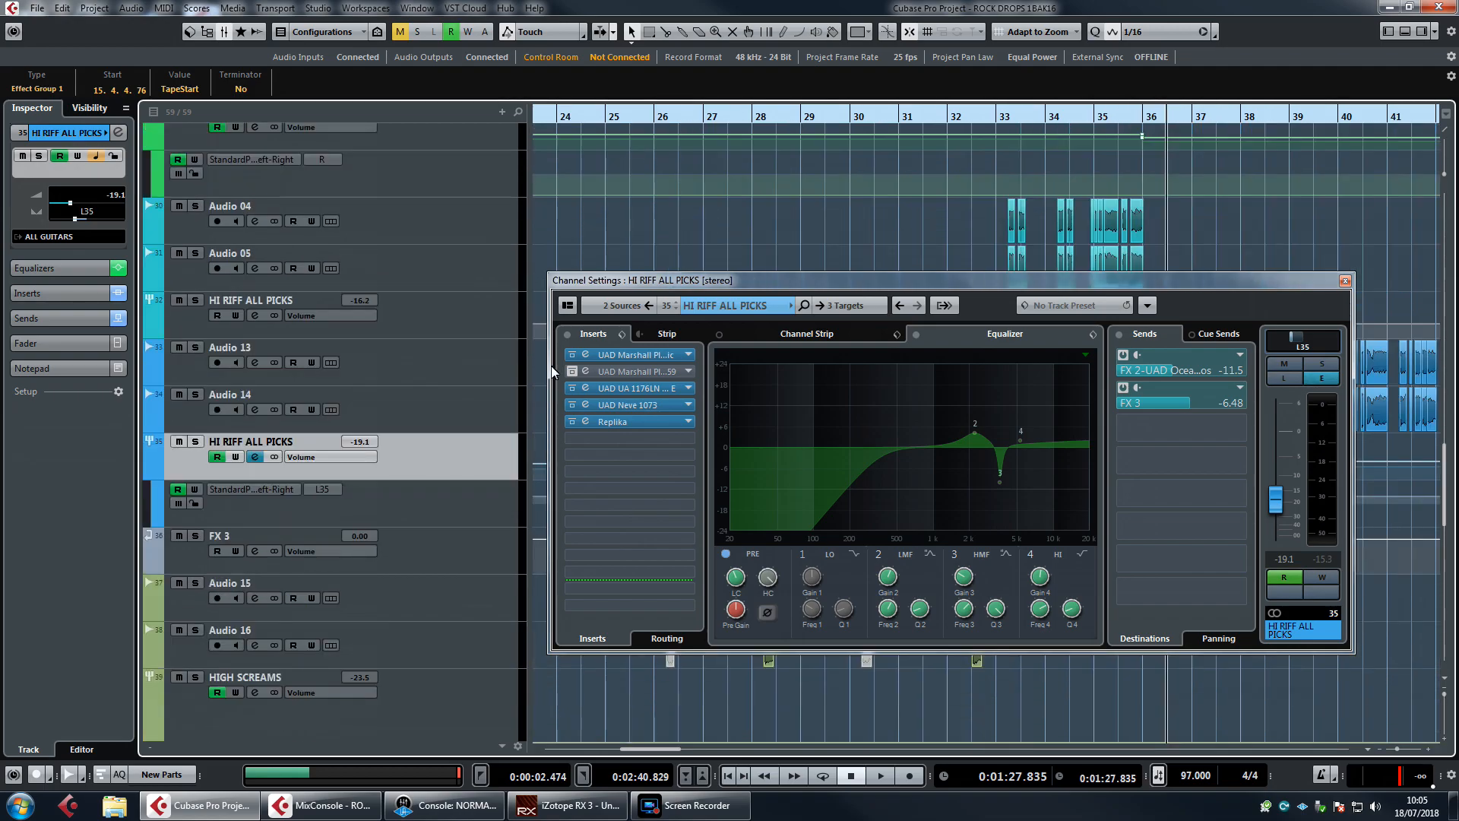
left_click(1345, 281)
Select and solo the DI FUZZ track, set the playback position to bar 25, and open its channel settings.
scroll(747, 463, "up", 8)
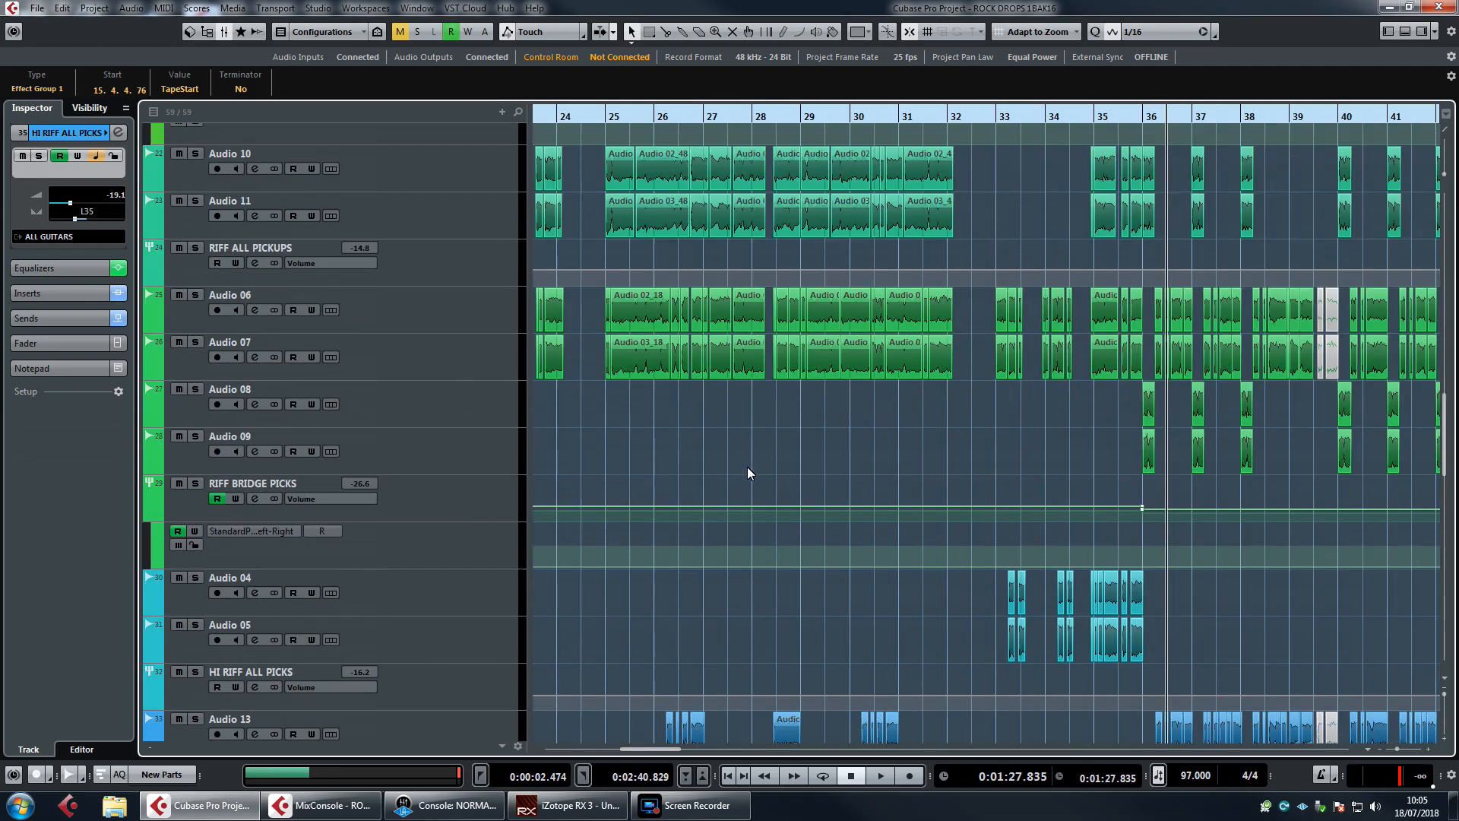
scroll(751, 462, "left", 2)
scroll(751, 462, "up", 5)
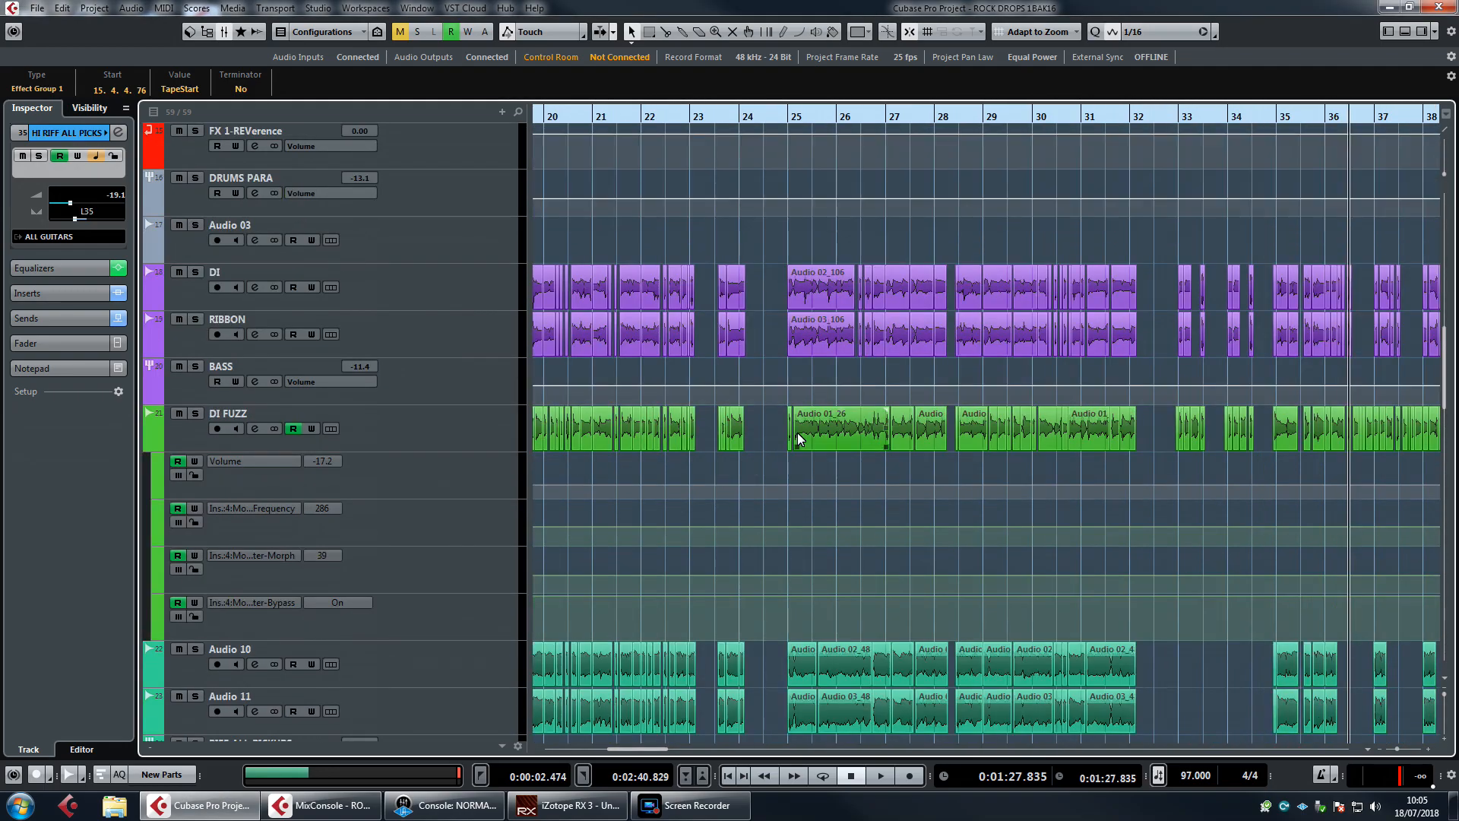
scroll(517, 293, "down", 3)
left_click(517, 295)
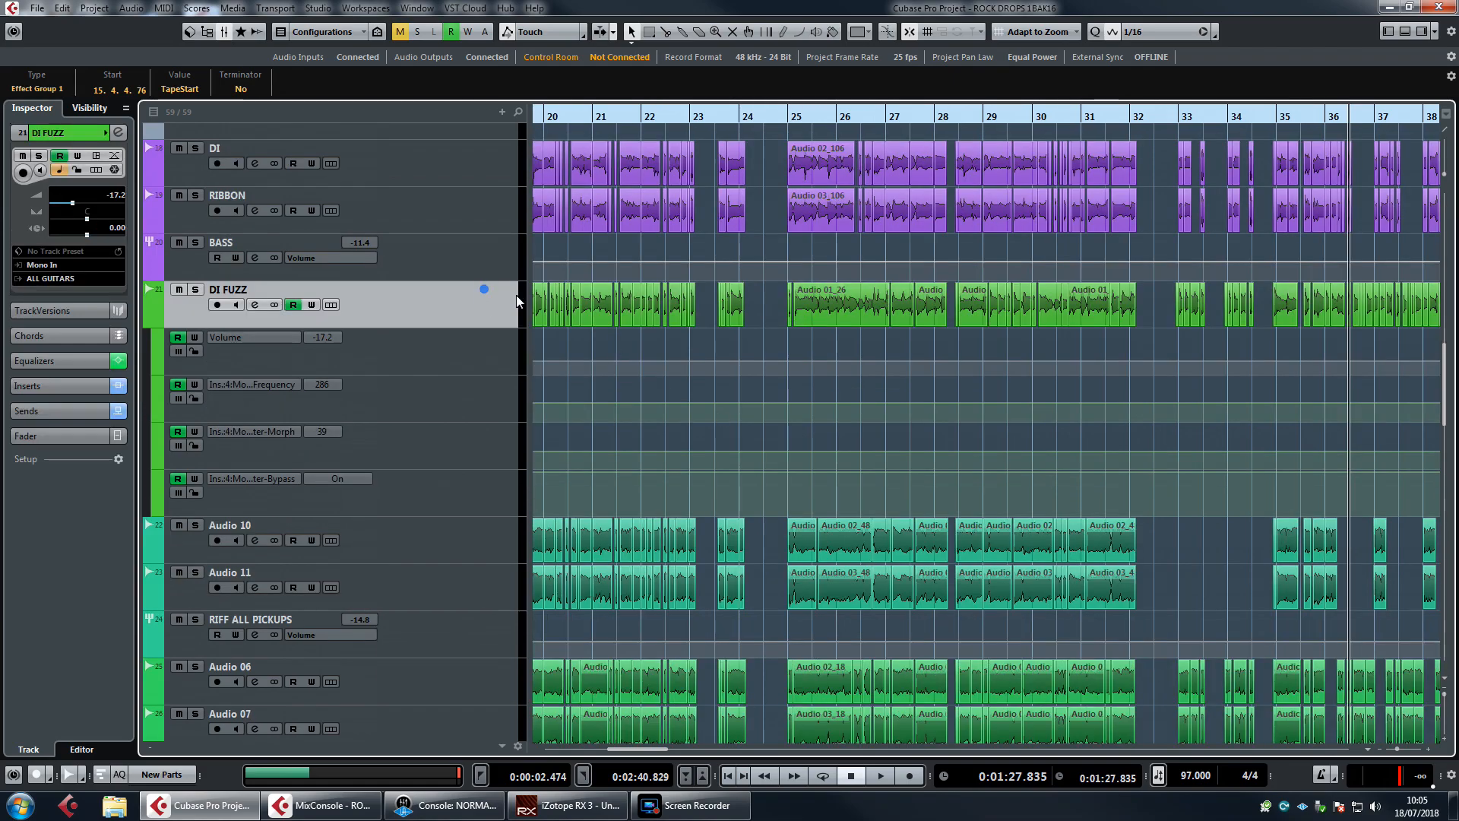
left_click(789, 114)
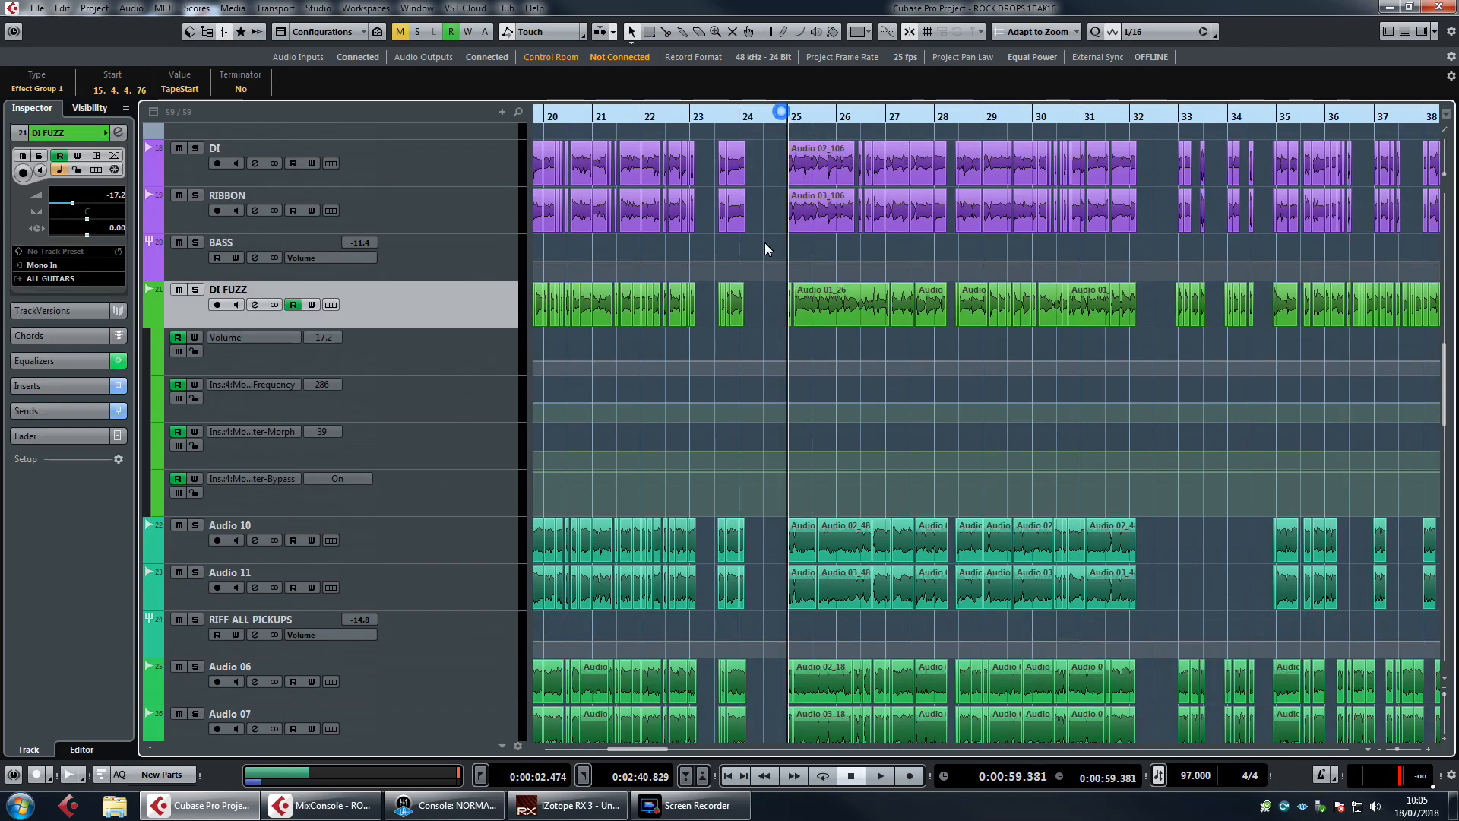
left_click(196, 290)
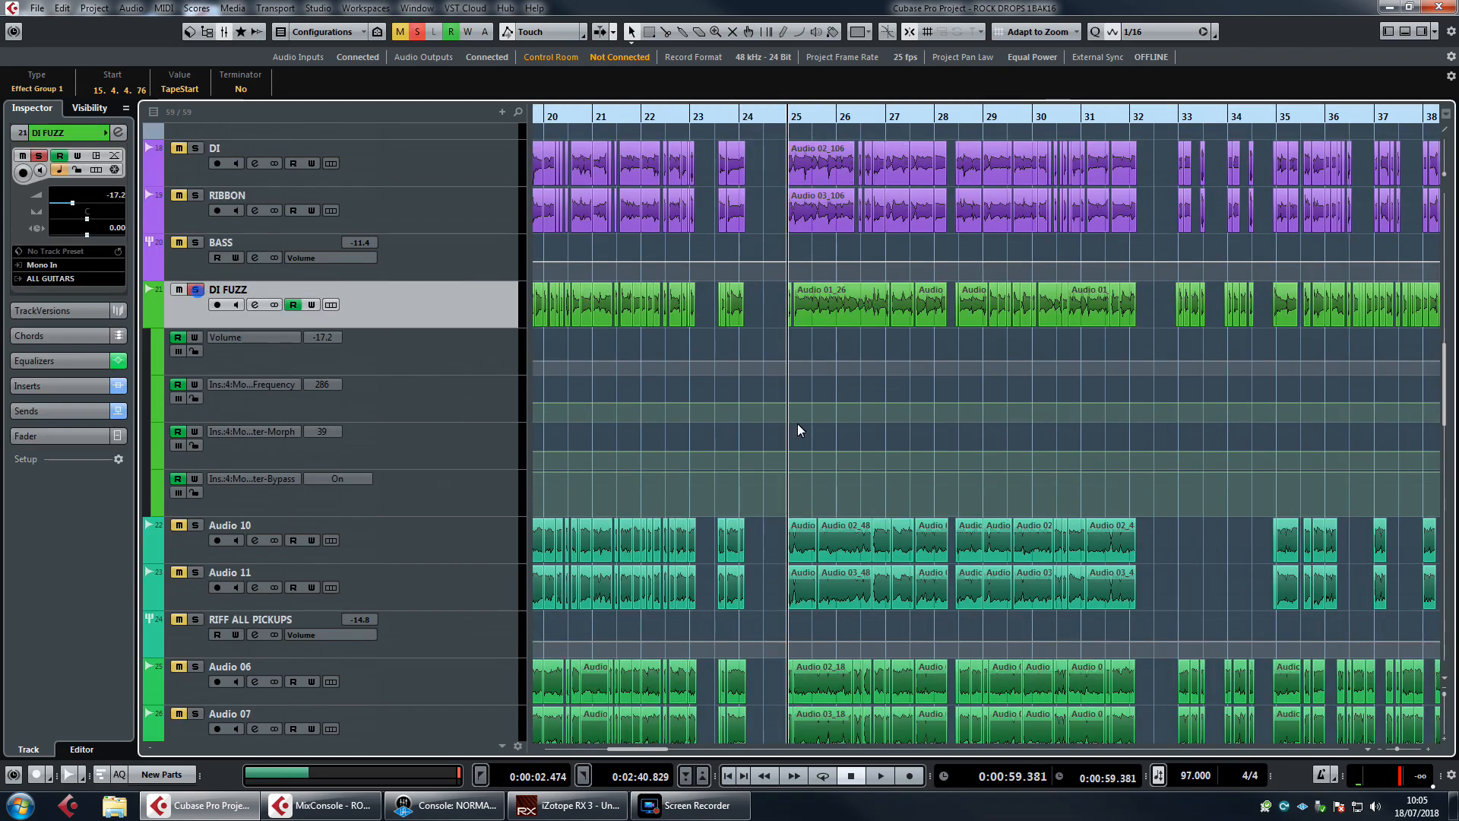
left_click(255, 305)
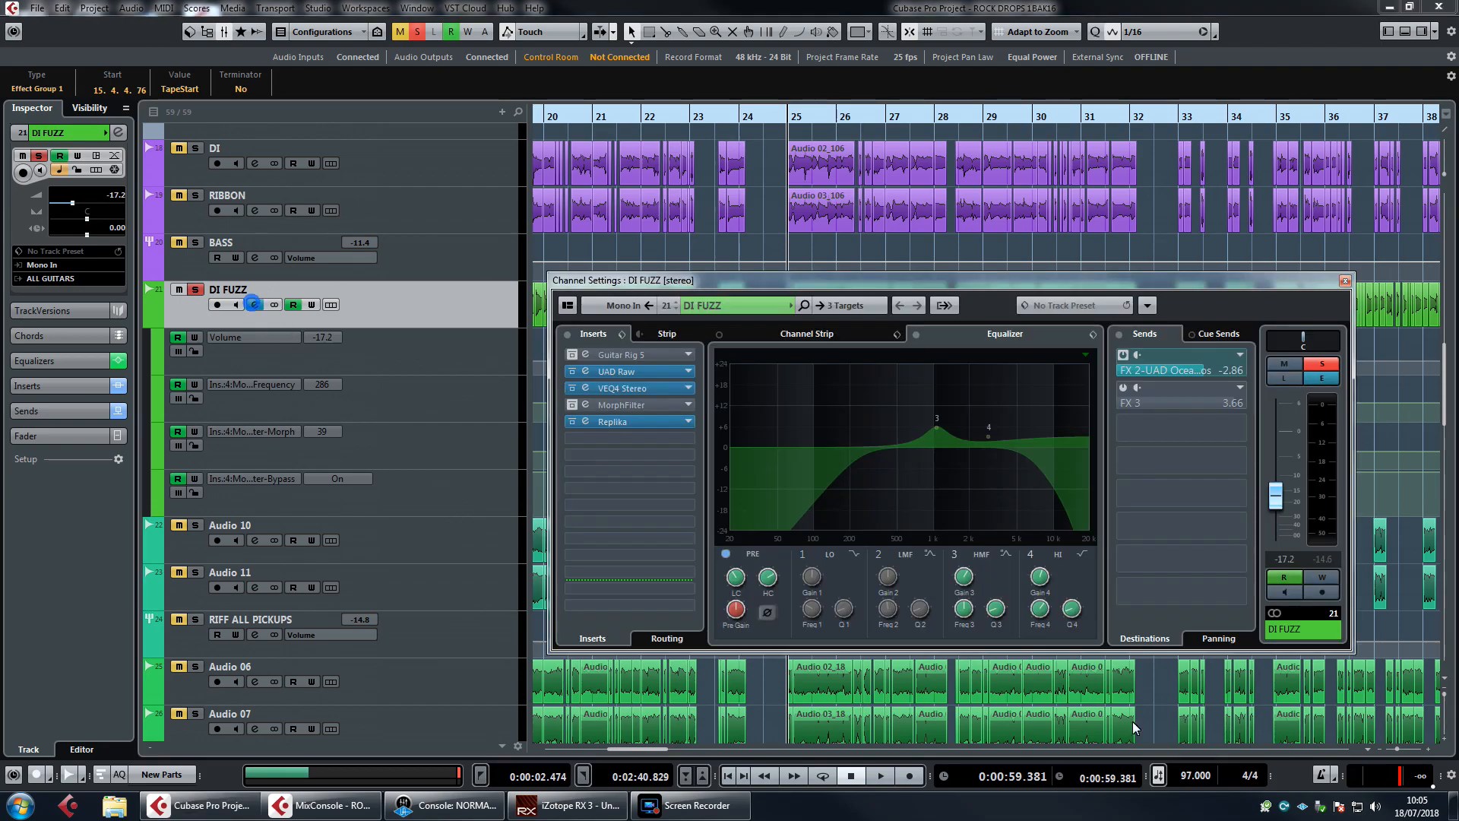
Open the VEQ4 Stereo insert of DI FUZZ, place its window below the first inserts, and examine its high-pass setting.
left_click(630, 391)
left_click_drag(973, 389, 968, 371)
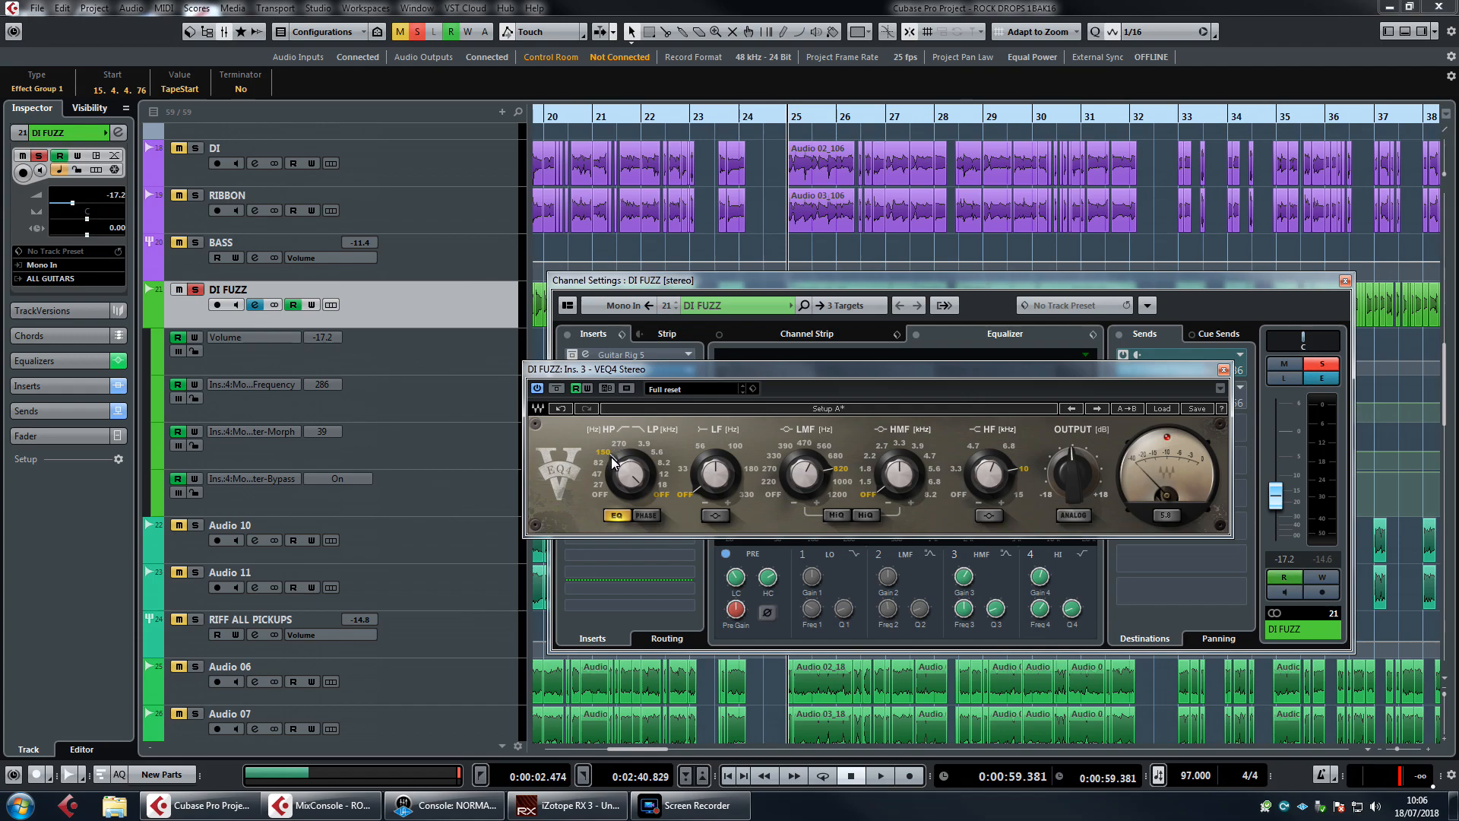
left_click_drag(906, 370, 904, 377)
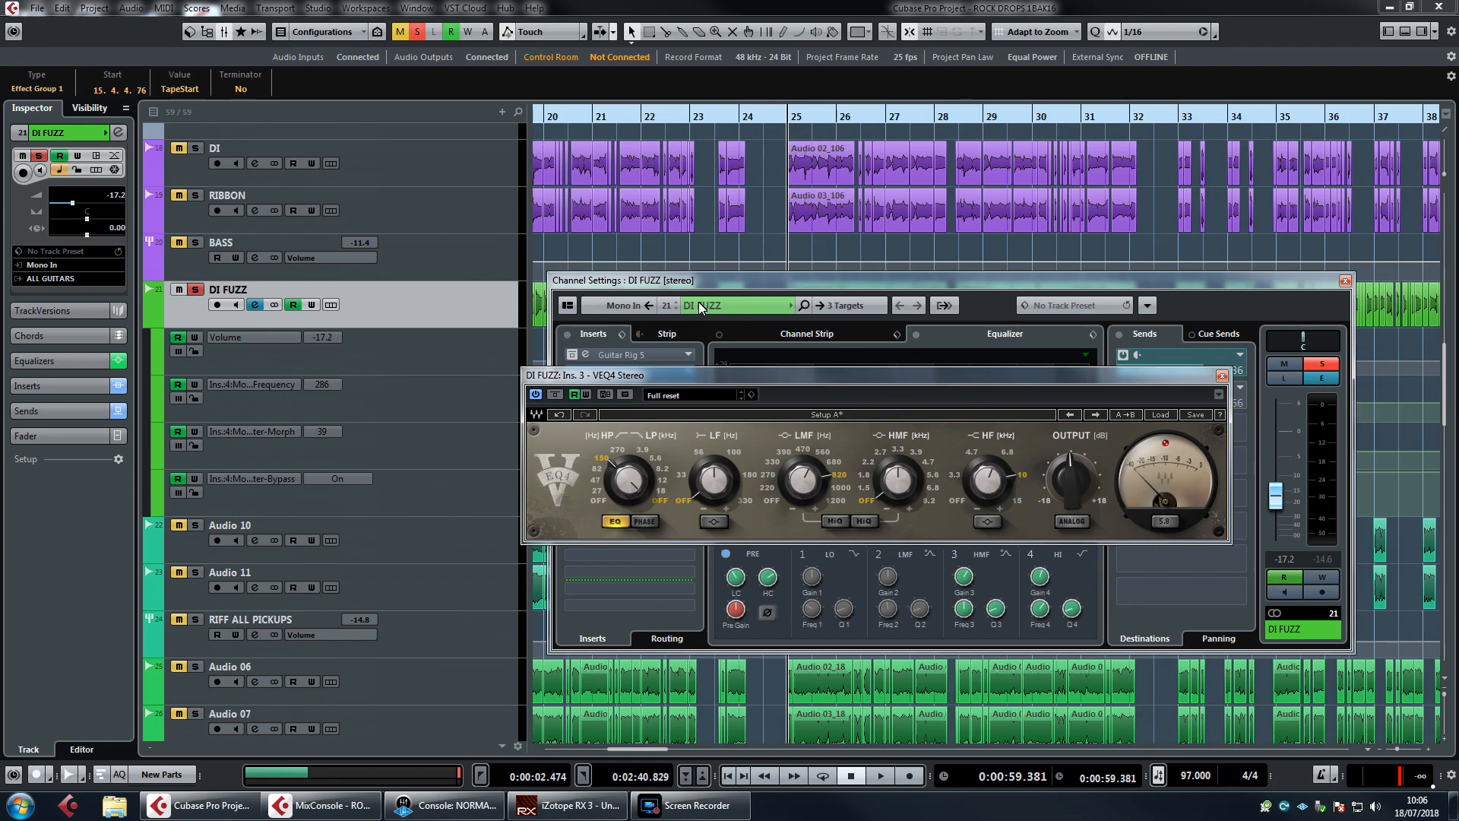
left_click(1135, 374)
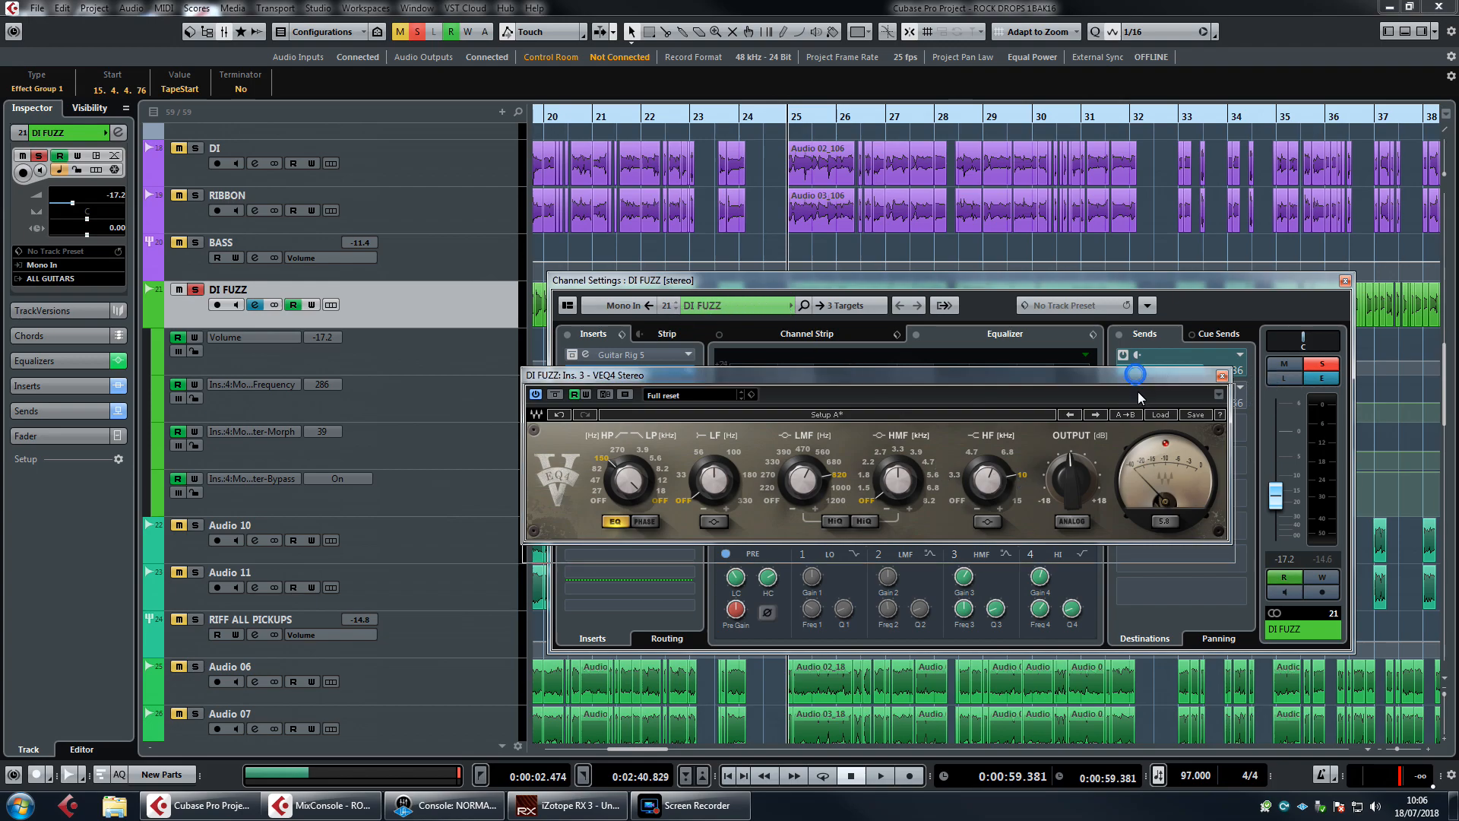
left_click_drag(1135, 374, 1138, 391)
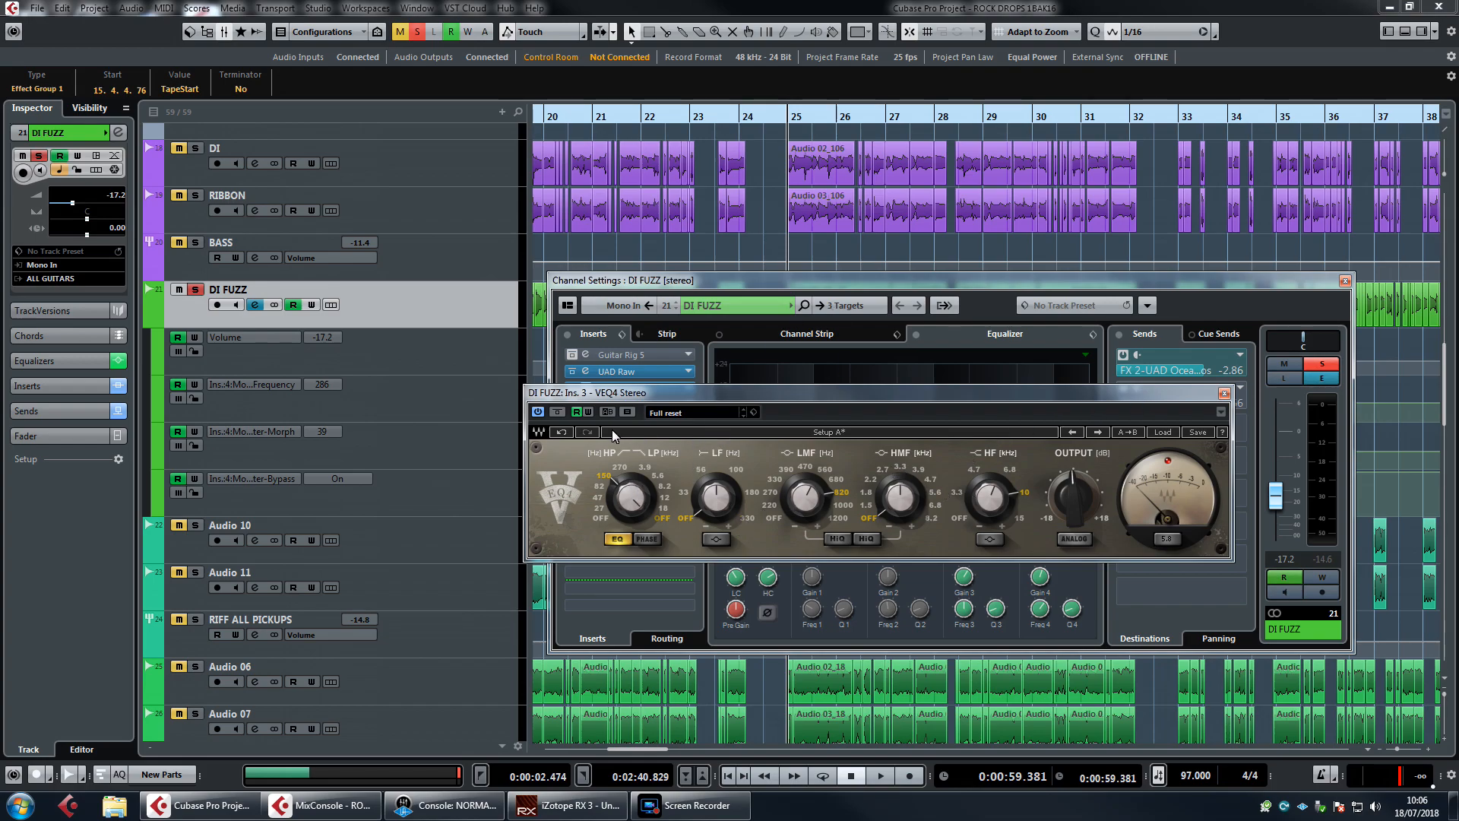
Bypass the VEQ4 Stereo insert, play the soloed DI FUZZ track from bar 25, and stop playback.
left_click(557, 412)
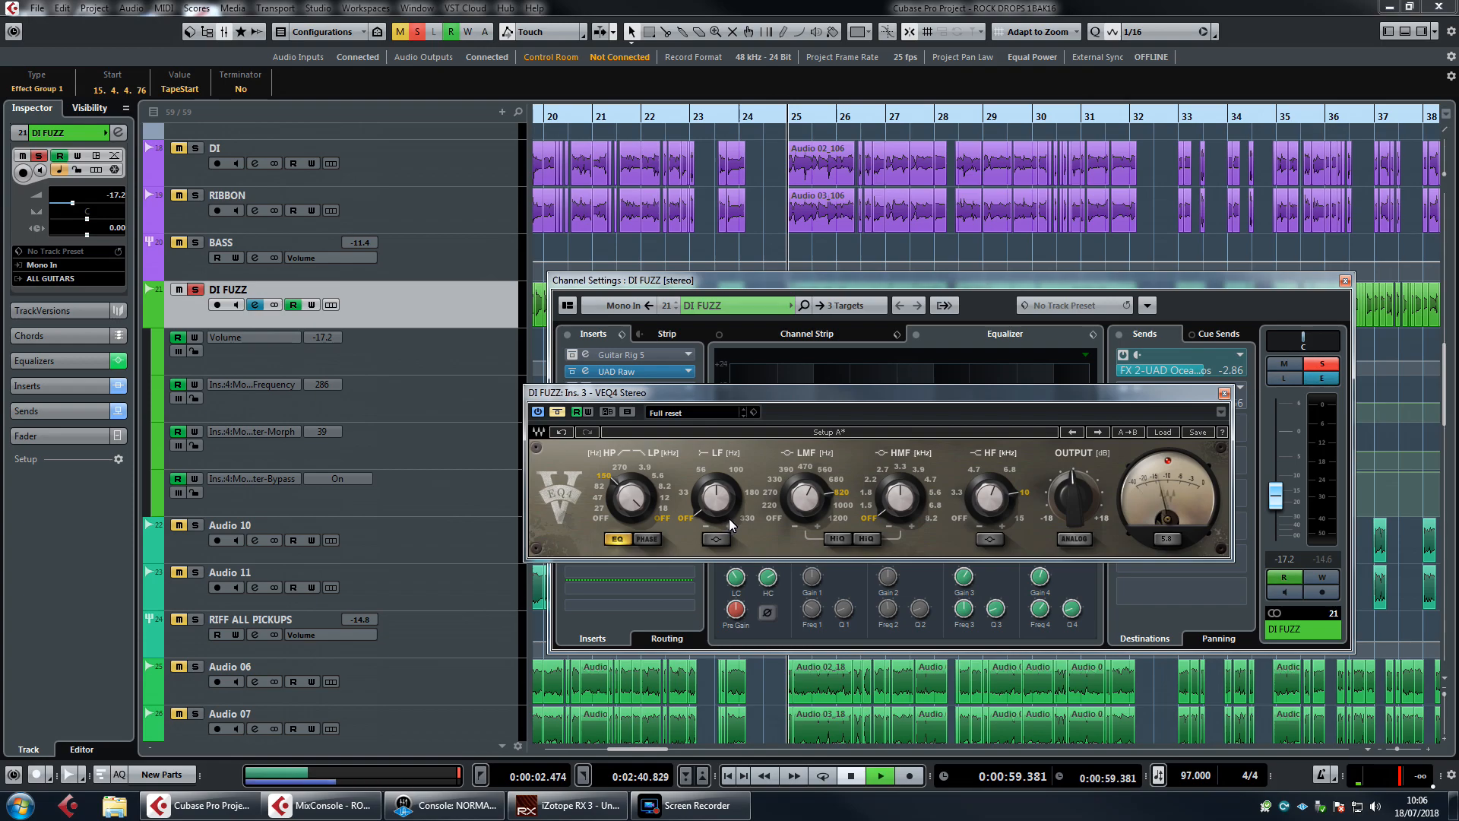
key("space")
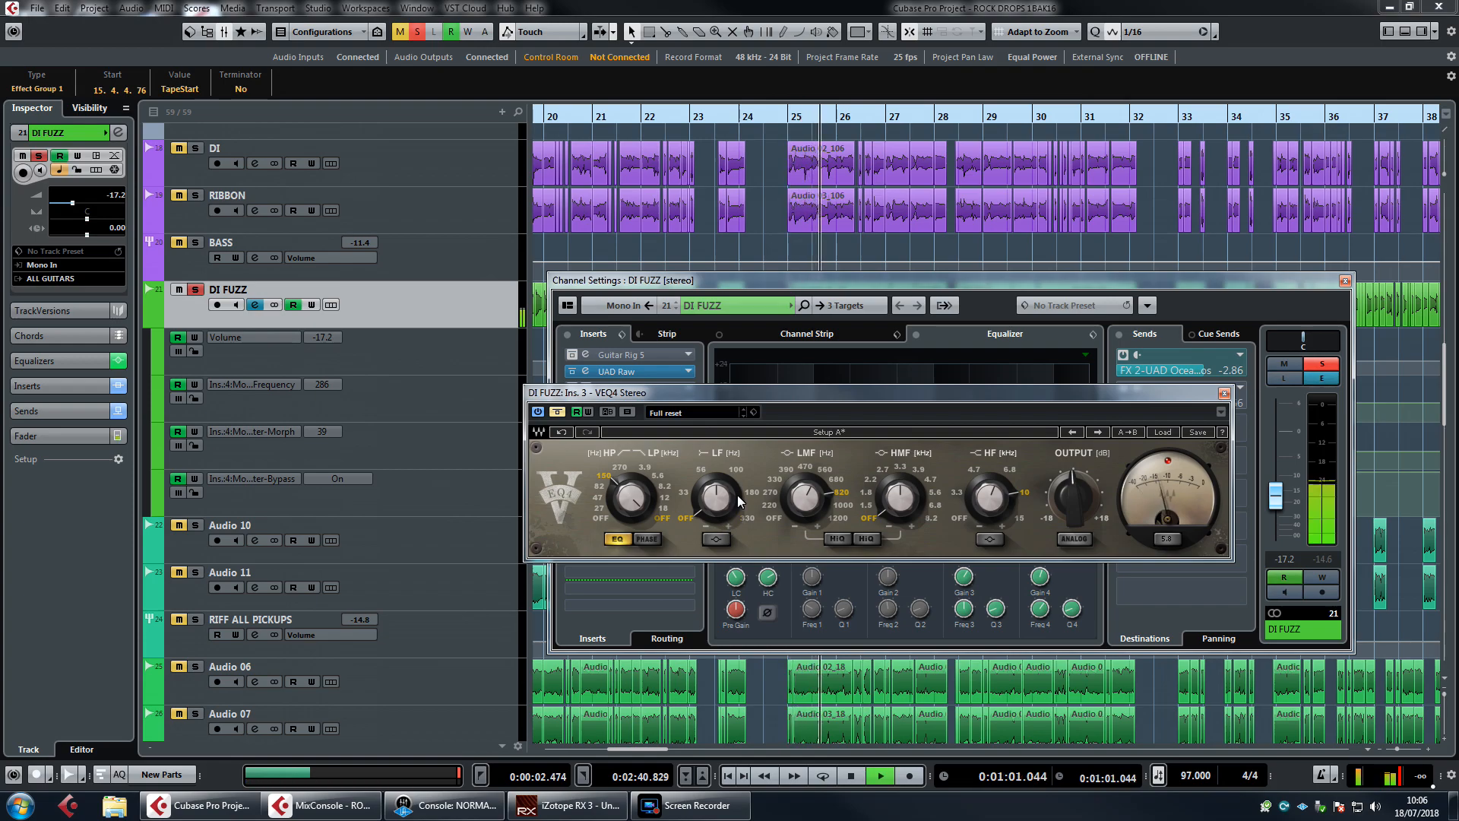
key("space")
Play DI FUZZ from bar 16 with VEQ4 bypassed, uncovering the channel EQ's spectrum display, and stop playback.
scroll(854, 240, "left", 6)
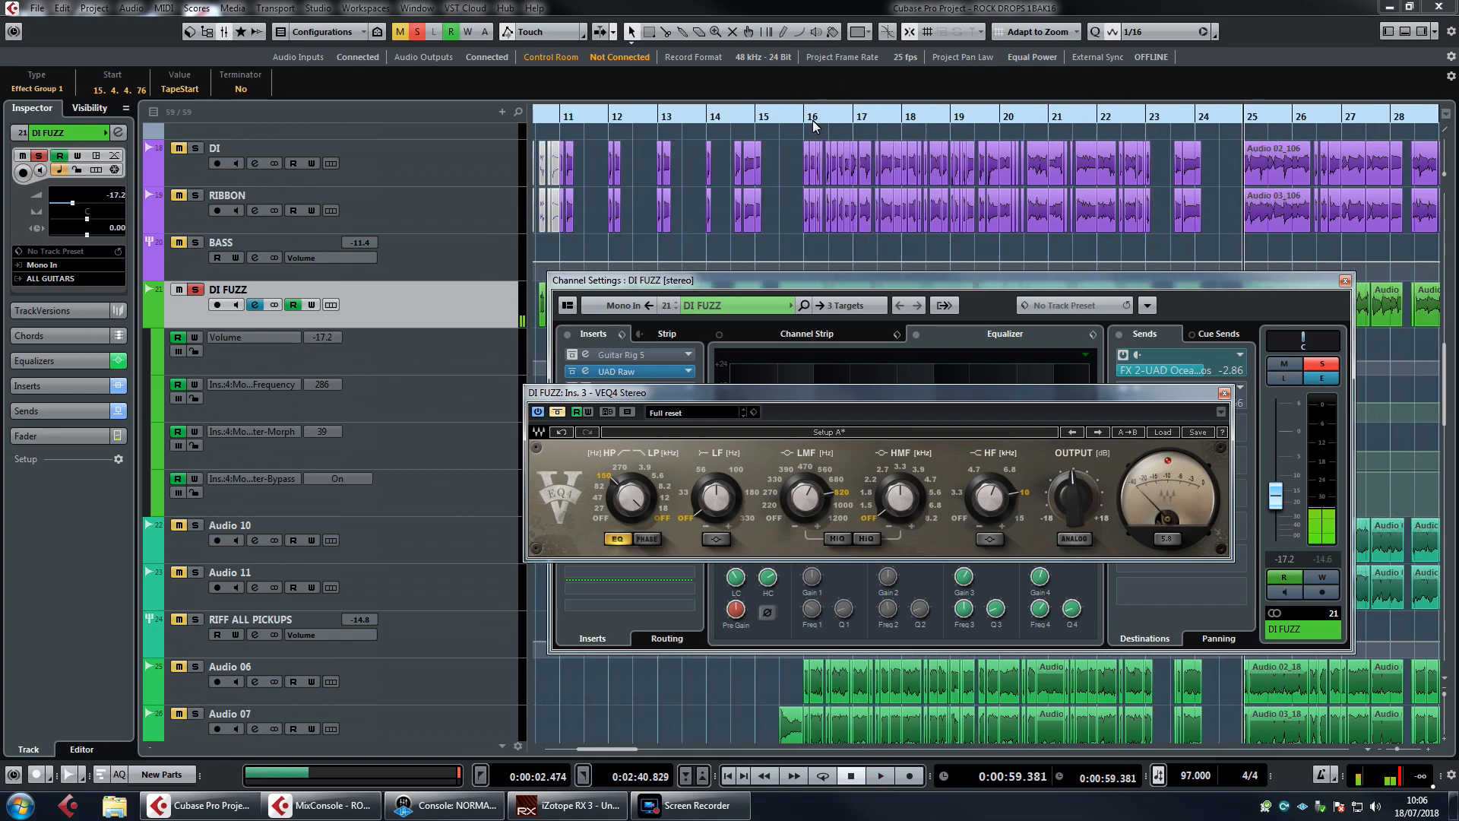
left_click(808, 124)
key("space")
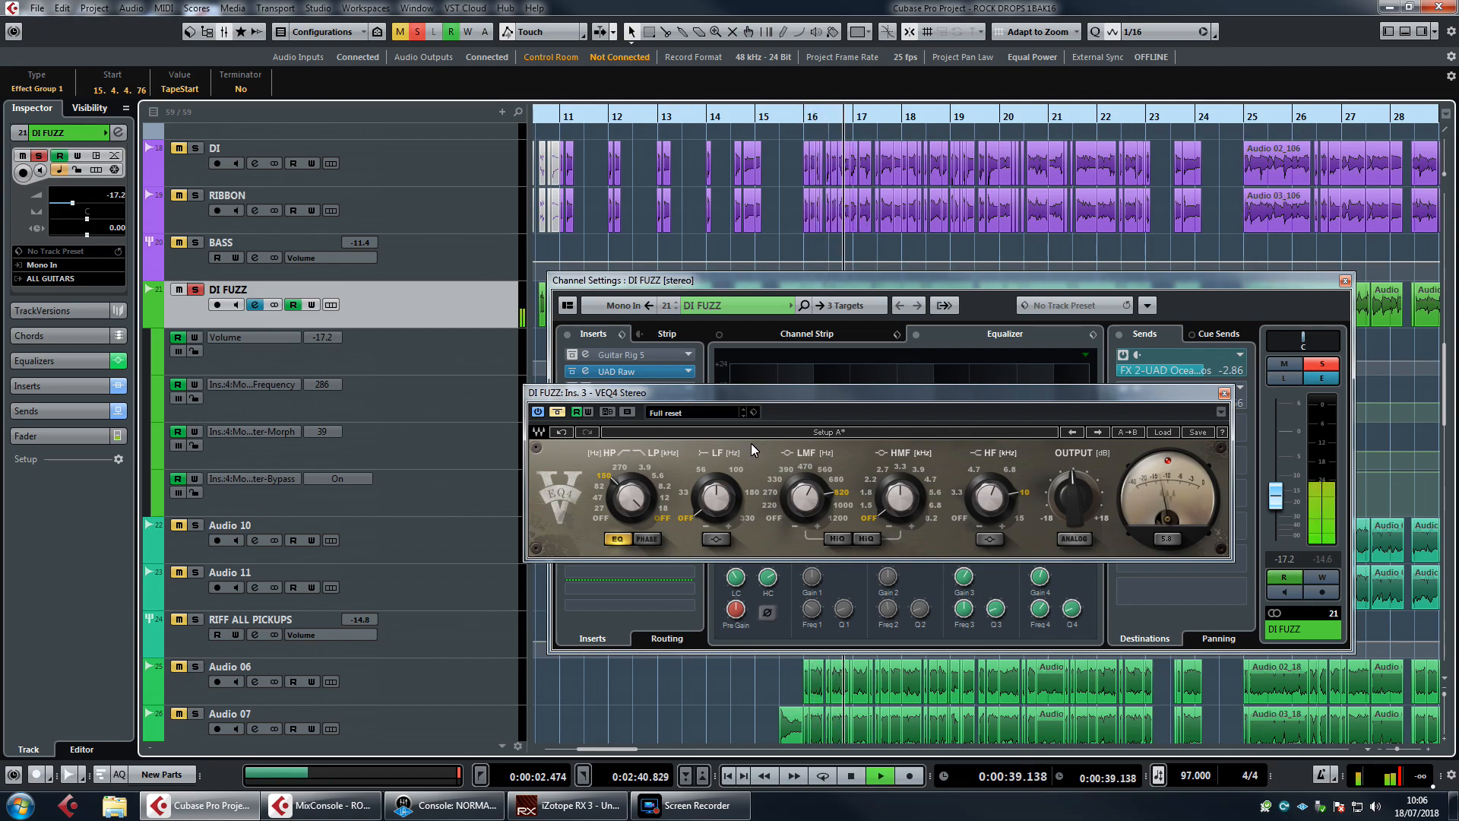
left_click_drag(820, 393, 830, 512)
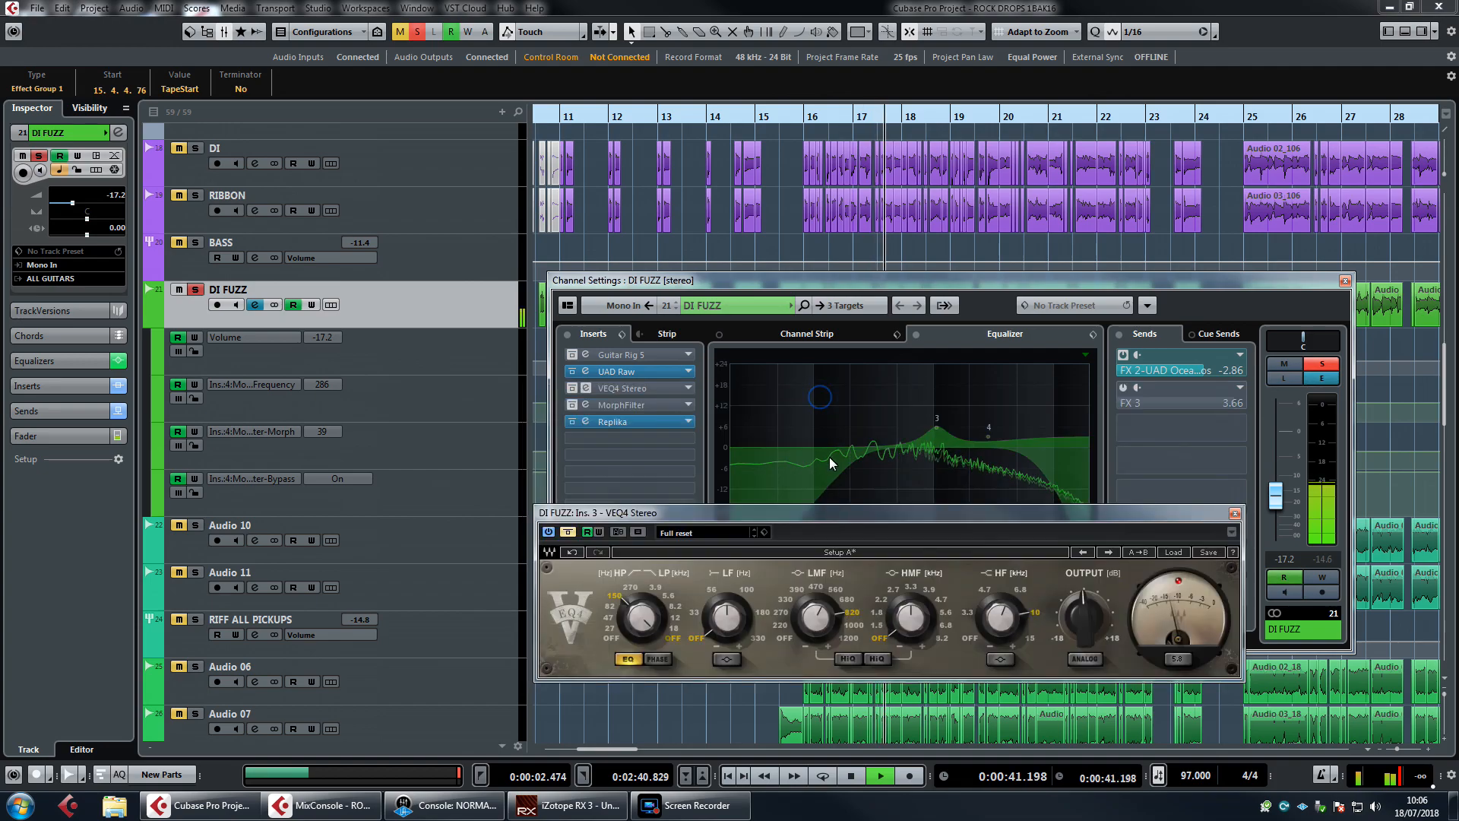
key("space")
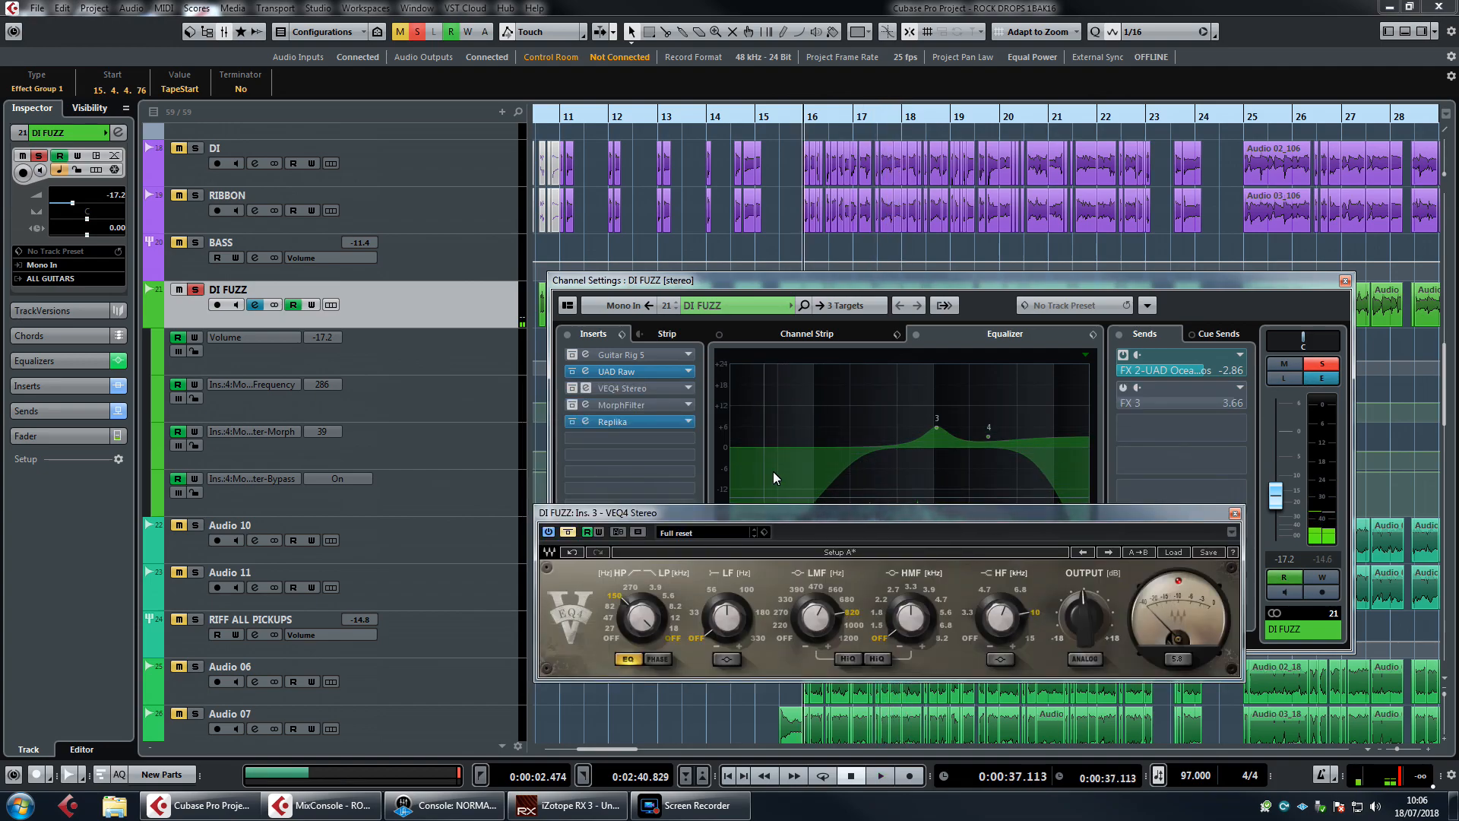
Take the VEQ4 Stereo insert out of bypass, play DI FUZZ from bar 16 to hear the filtering, and stop playback.
left_click_drag(804, 513, 803, 447)
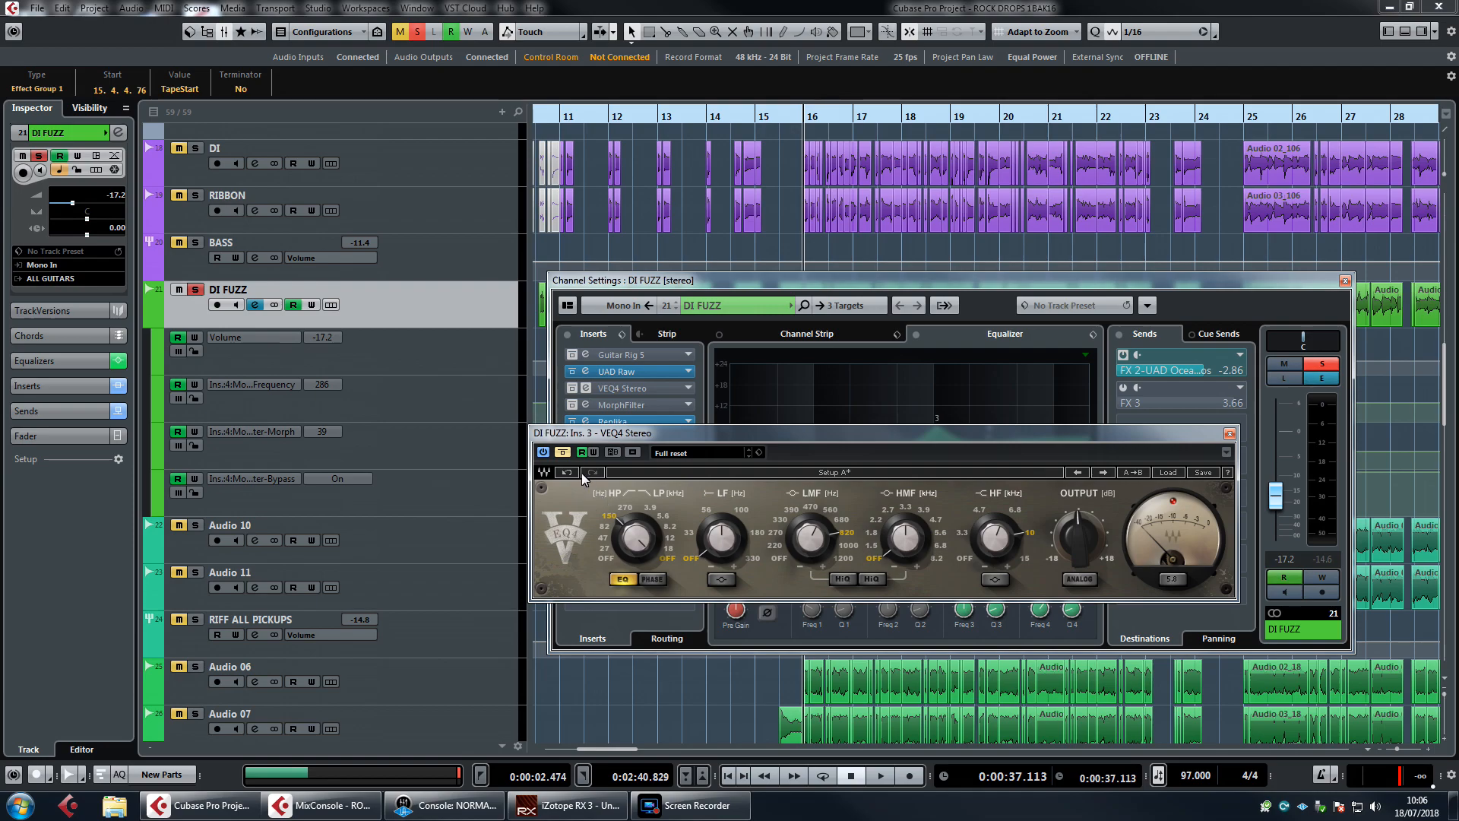
left_click(564, 453)
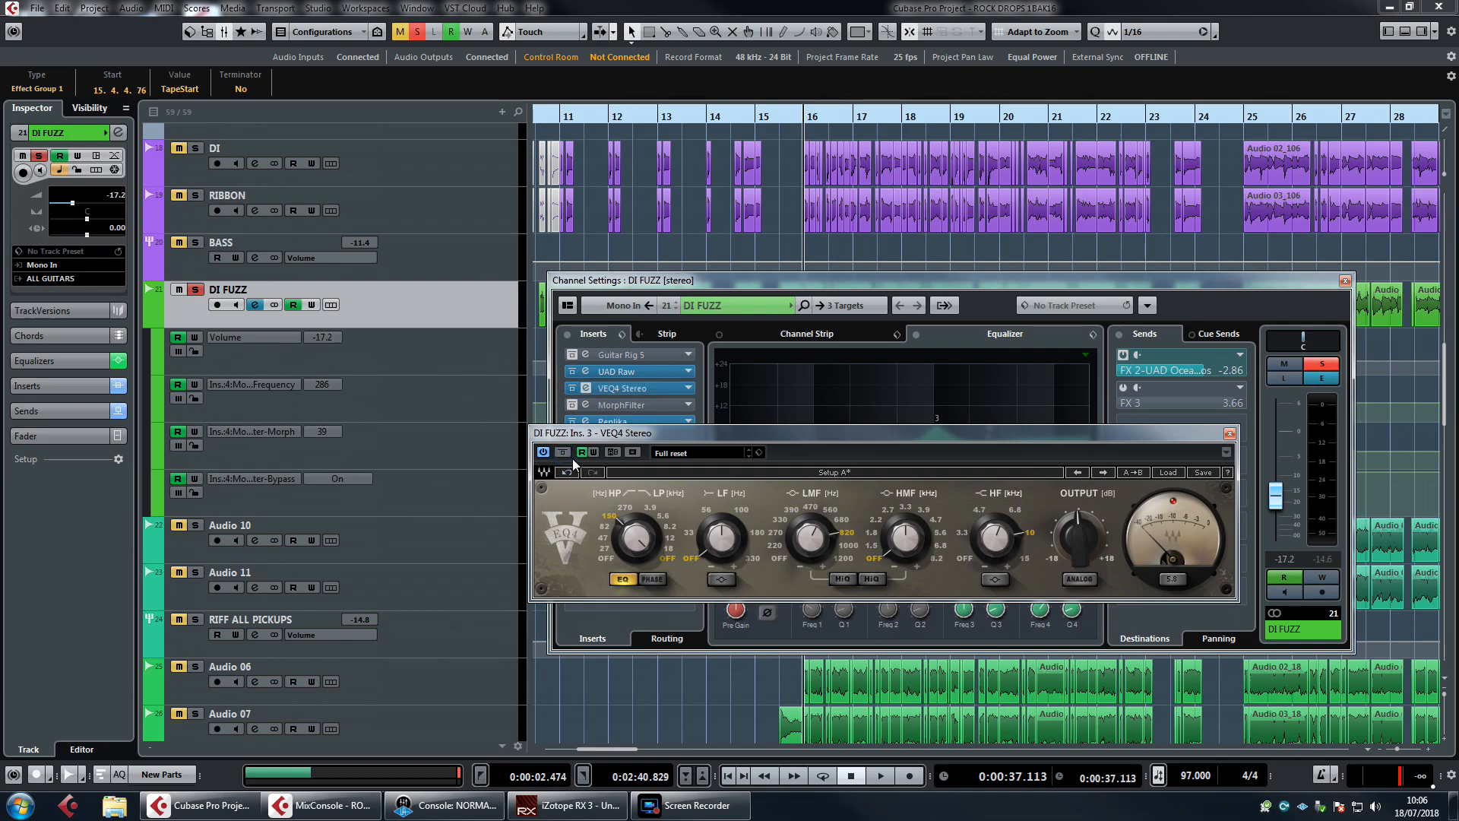
key("space")
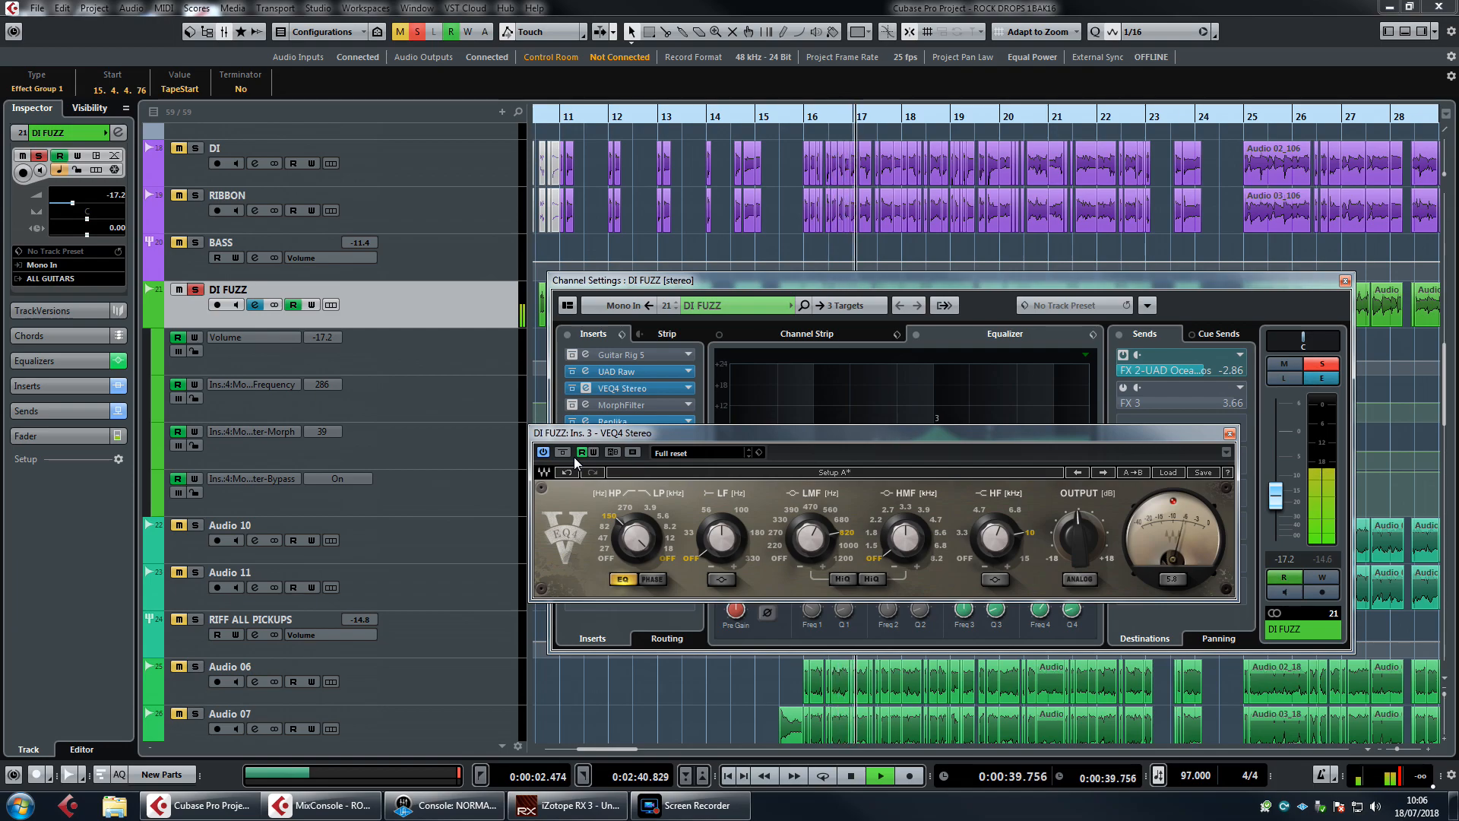
key("space")
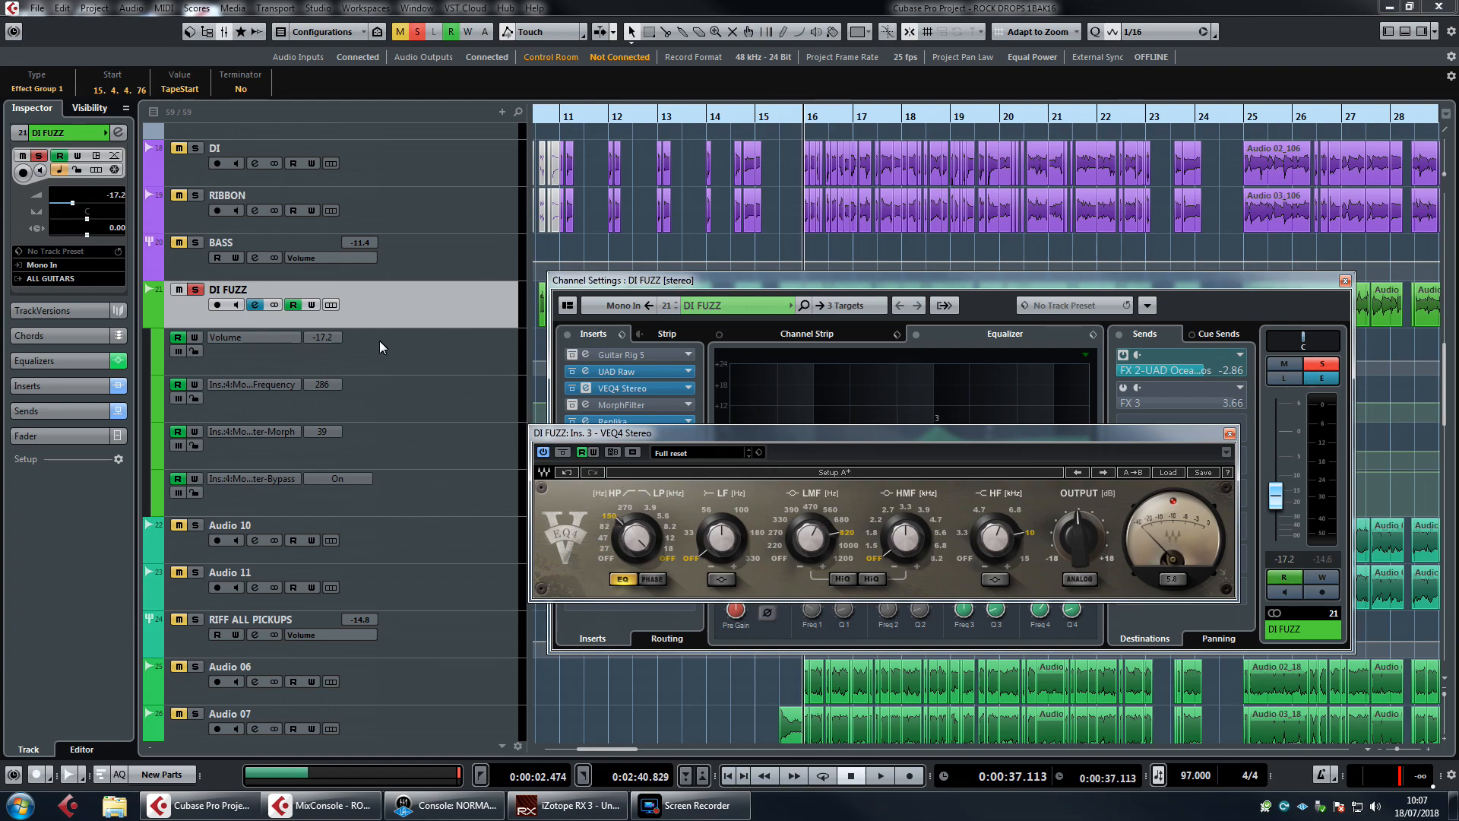
Show the channel settings of RIFF ALL PICKUPS, switch to RIFF BRIDGE PICKS, and close the VEQ4 window covering its EQ curve.
scroll(432, 485, "down", 3)
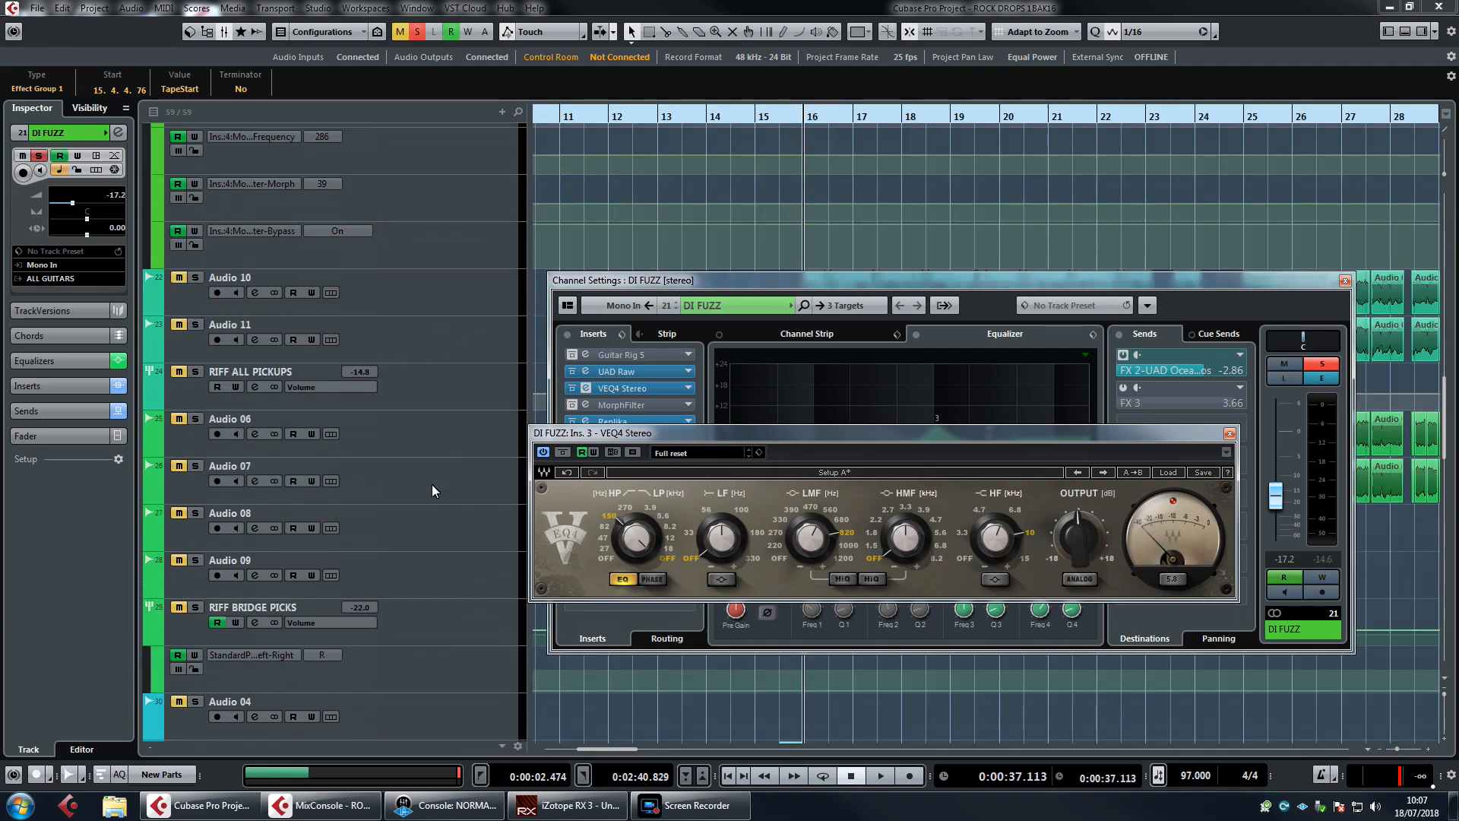
left_click(459, 398)
scroll(417, 398, "down", 2)
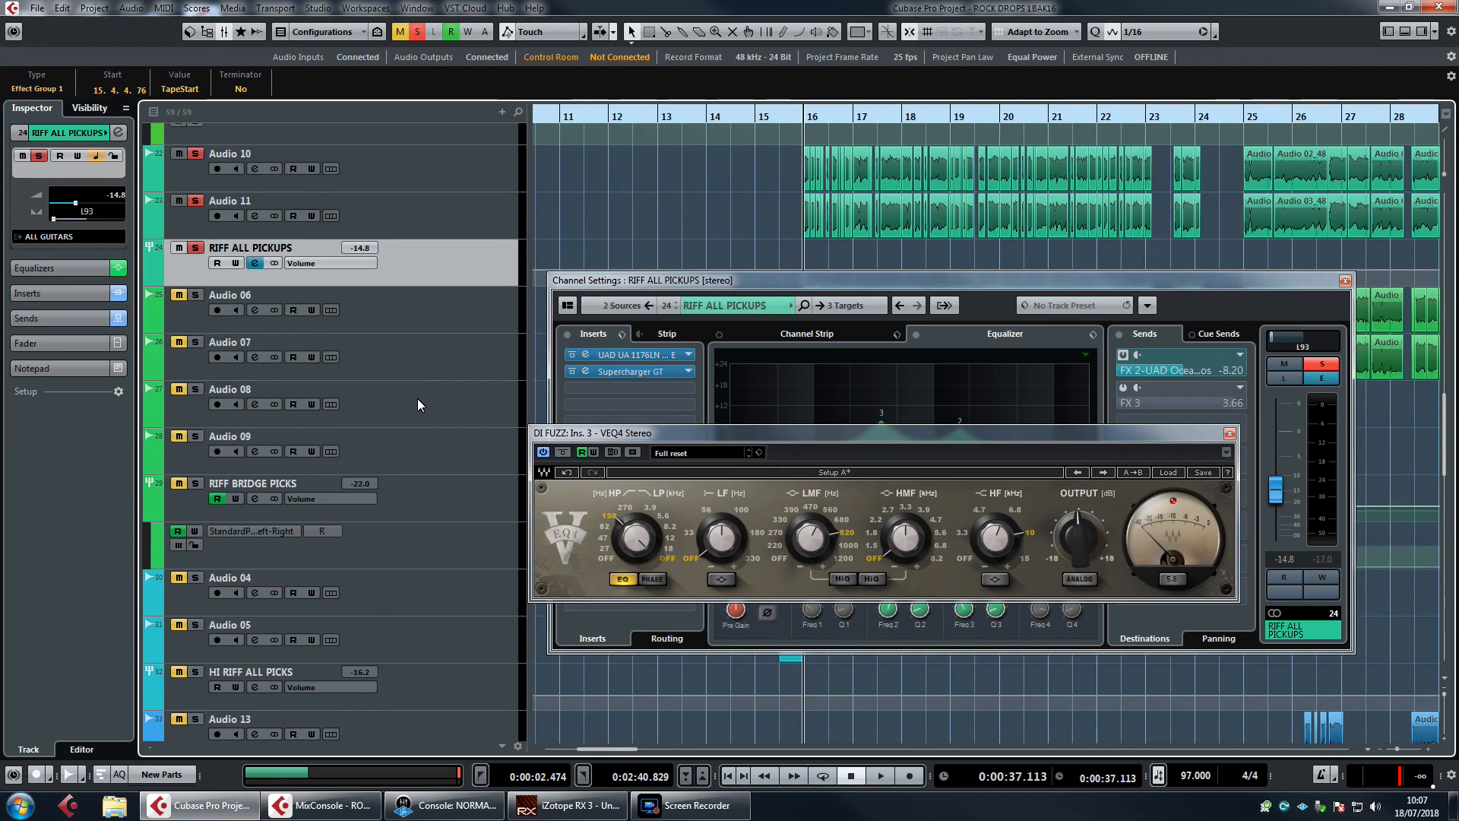
left_click(468, 516)
left_click_drag(719, 434, 779, 528)
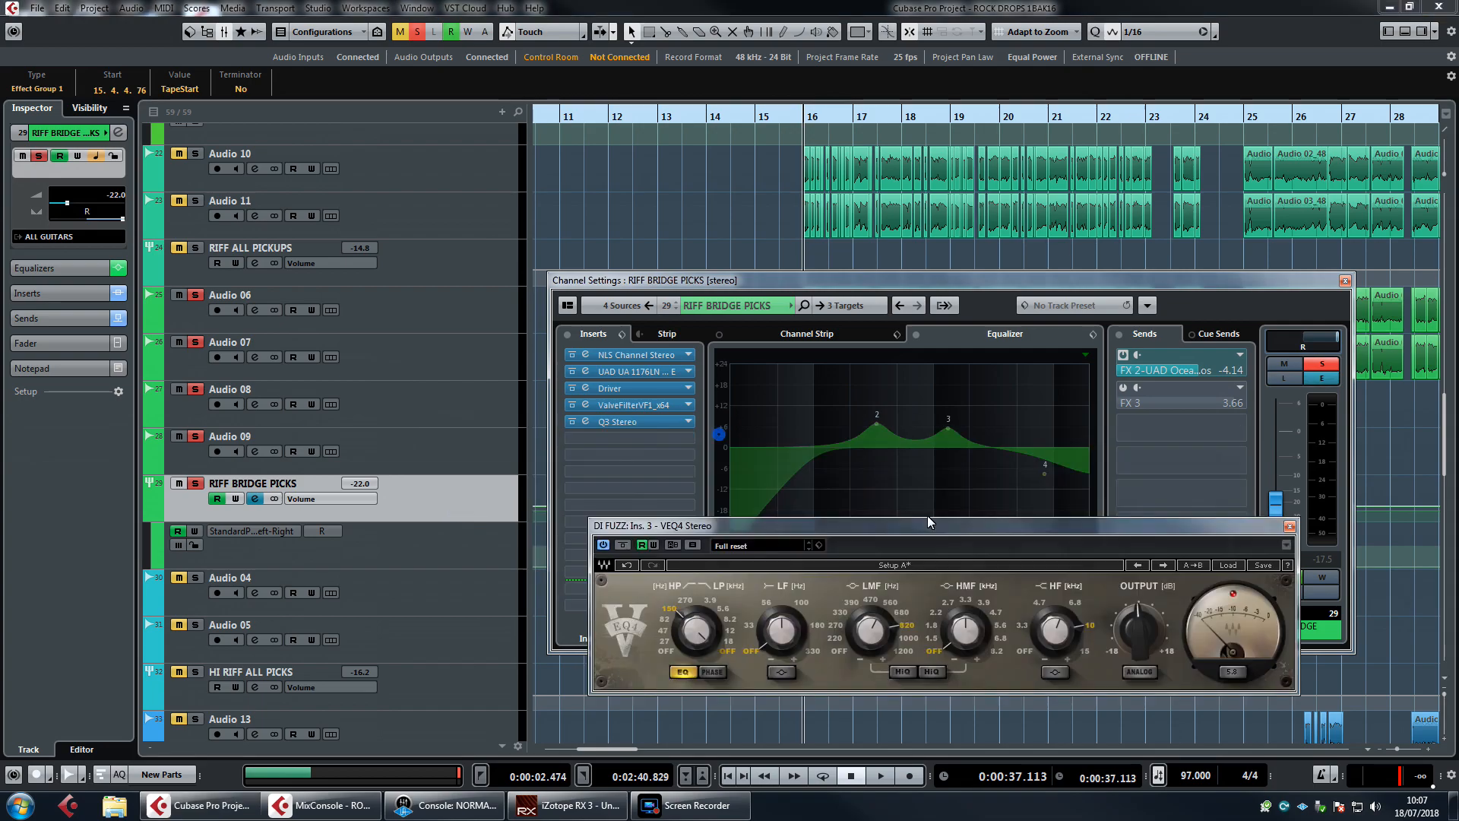
left_click(1289, 526)
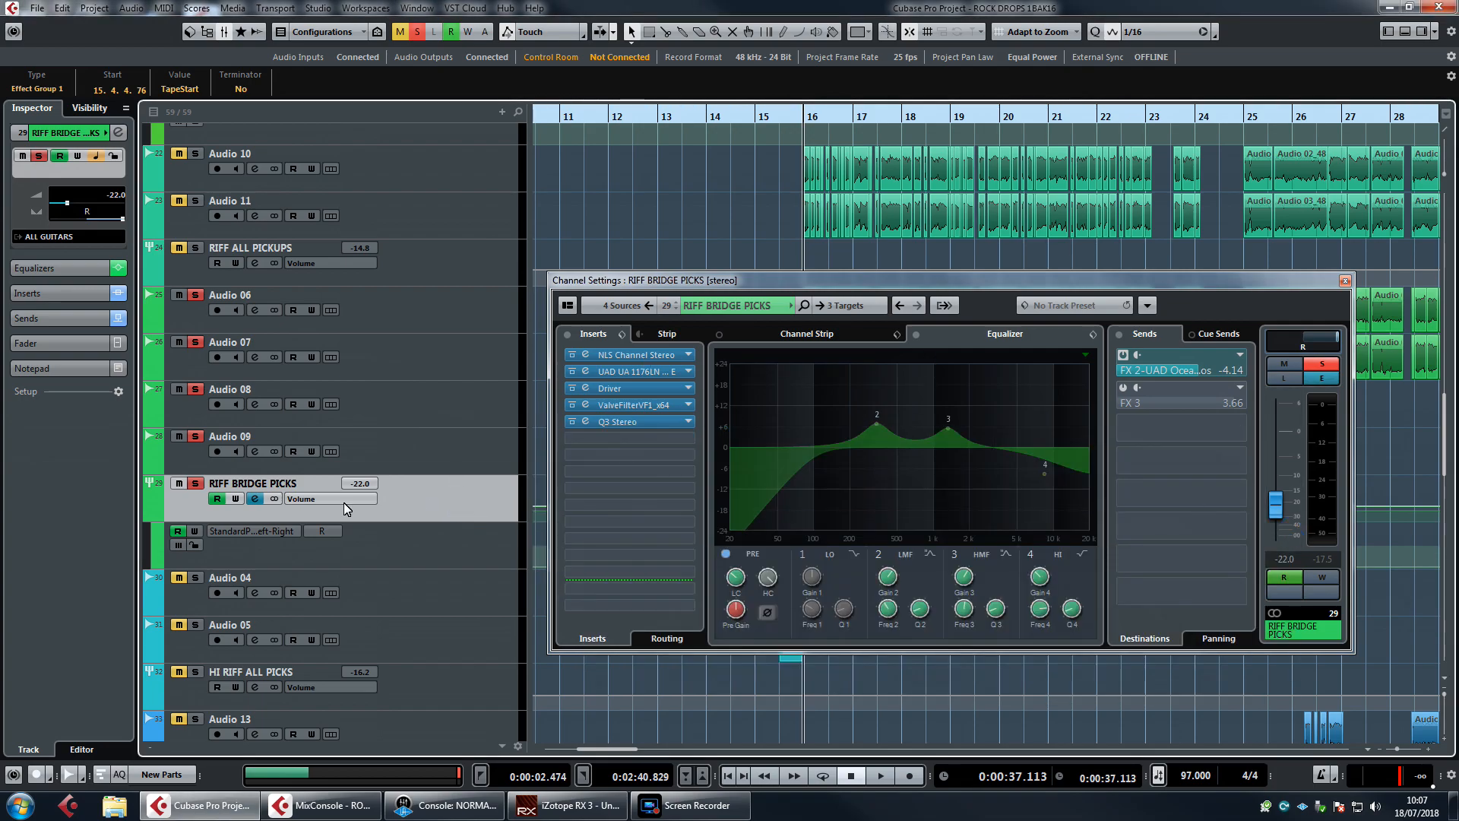
Open the Q3 Stereo insert of RIFF BRIDGE PICKS and reposition its window to examine the stacked high-pass bands.
left_click(630, 423)
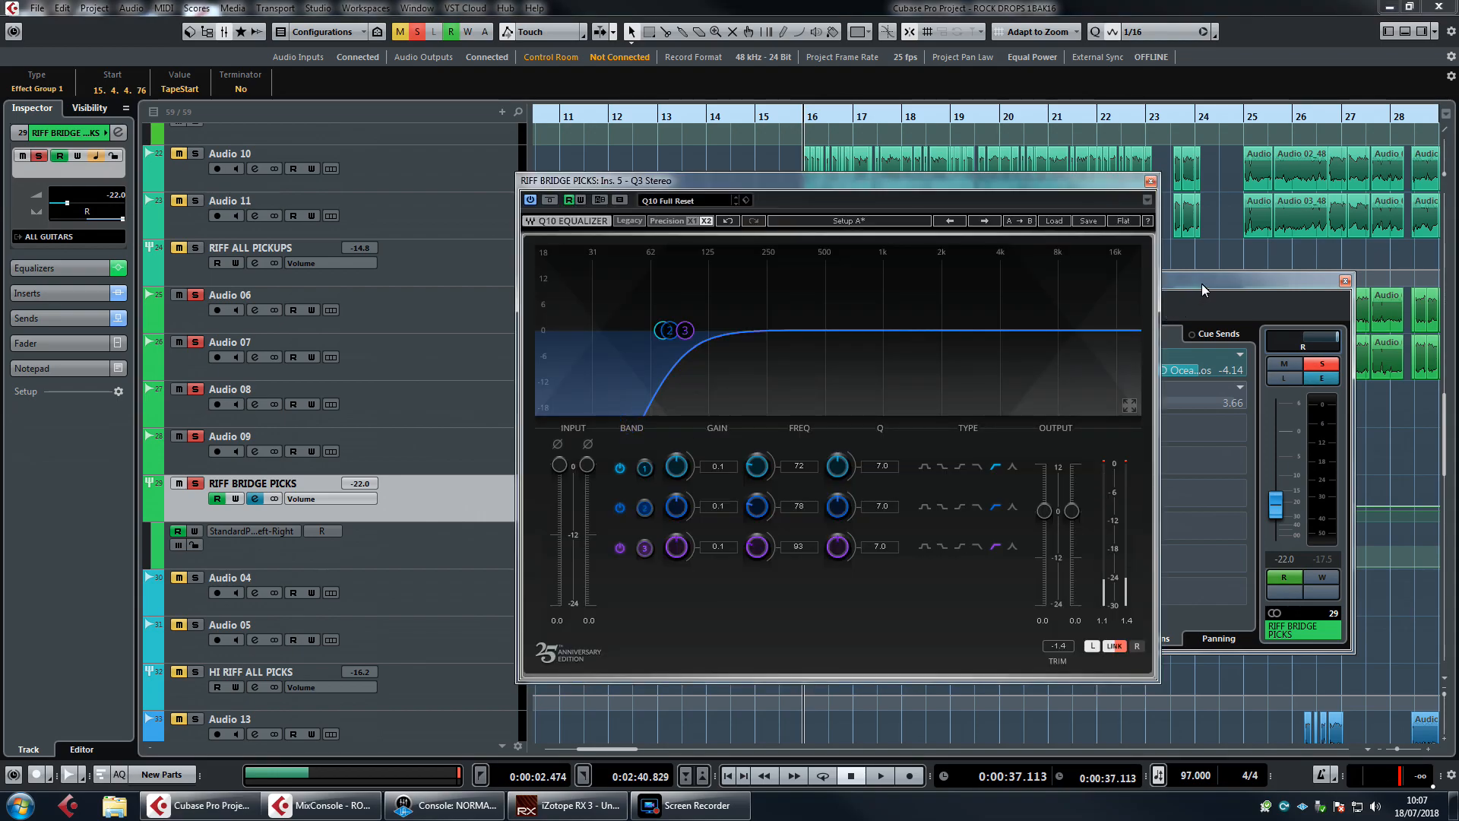
left_click(1200, 283)
left_click(958, 185)
left_click_drag(637, 183, 647, 213)
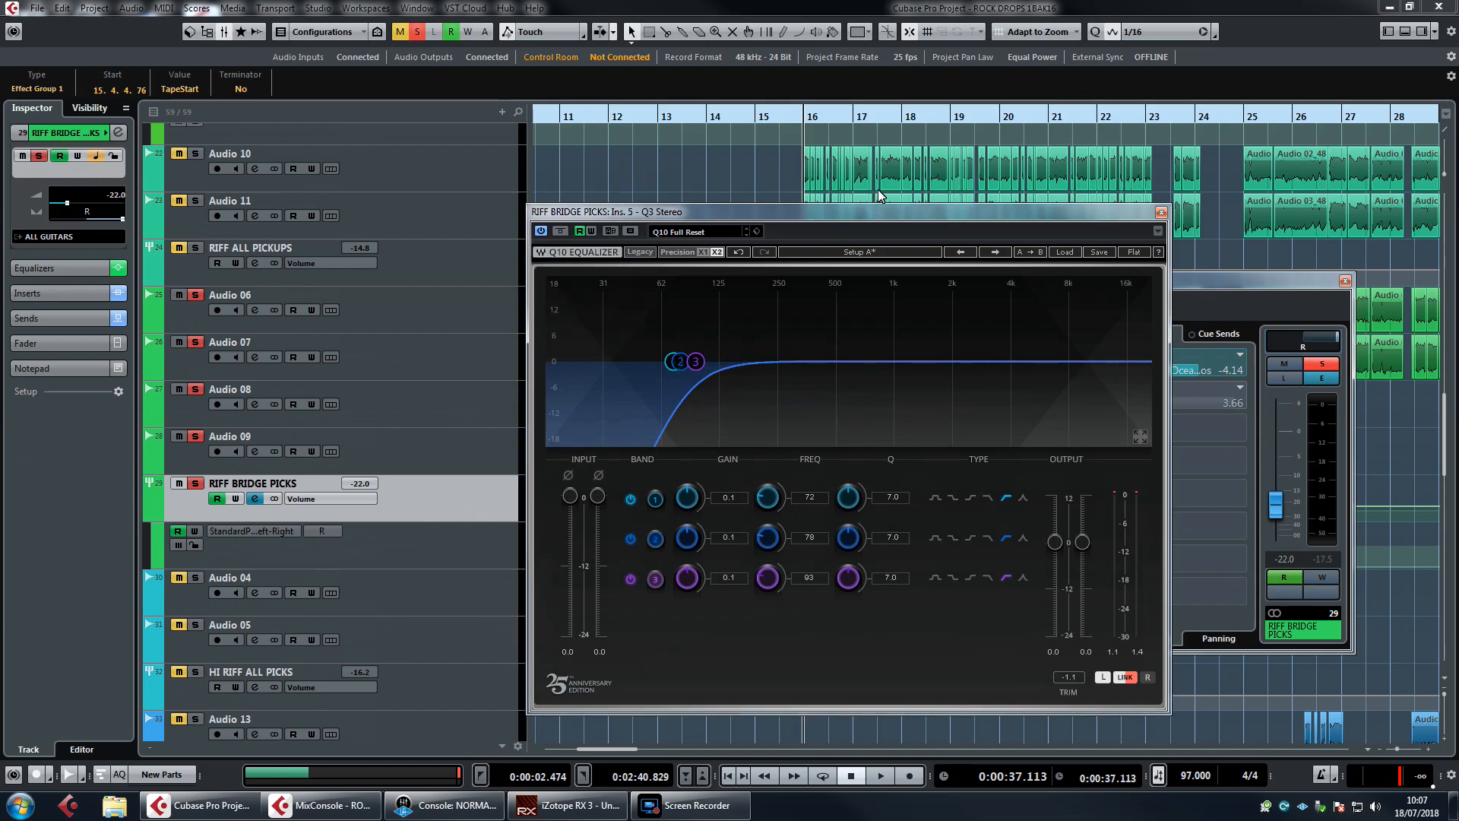
left_click_drag(927, 217, 896, 192)
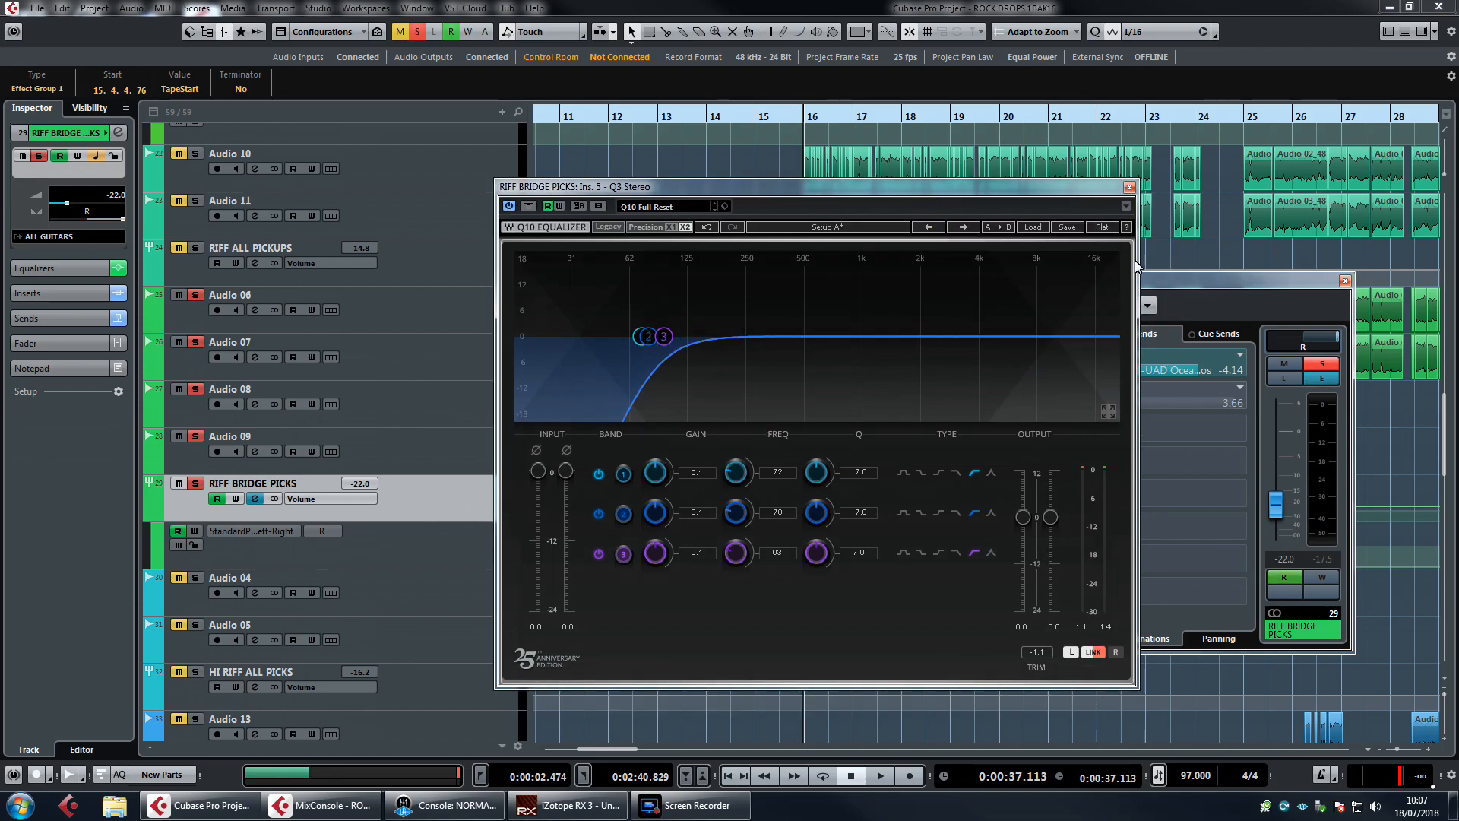
Play RIFF BRIDGE PICKS from bar 16, bypass the Q3 Stereo insert to compare the low end in the channel EQ spectrum, and stop playback.
left_click(1242, 284)
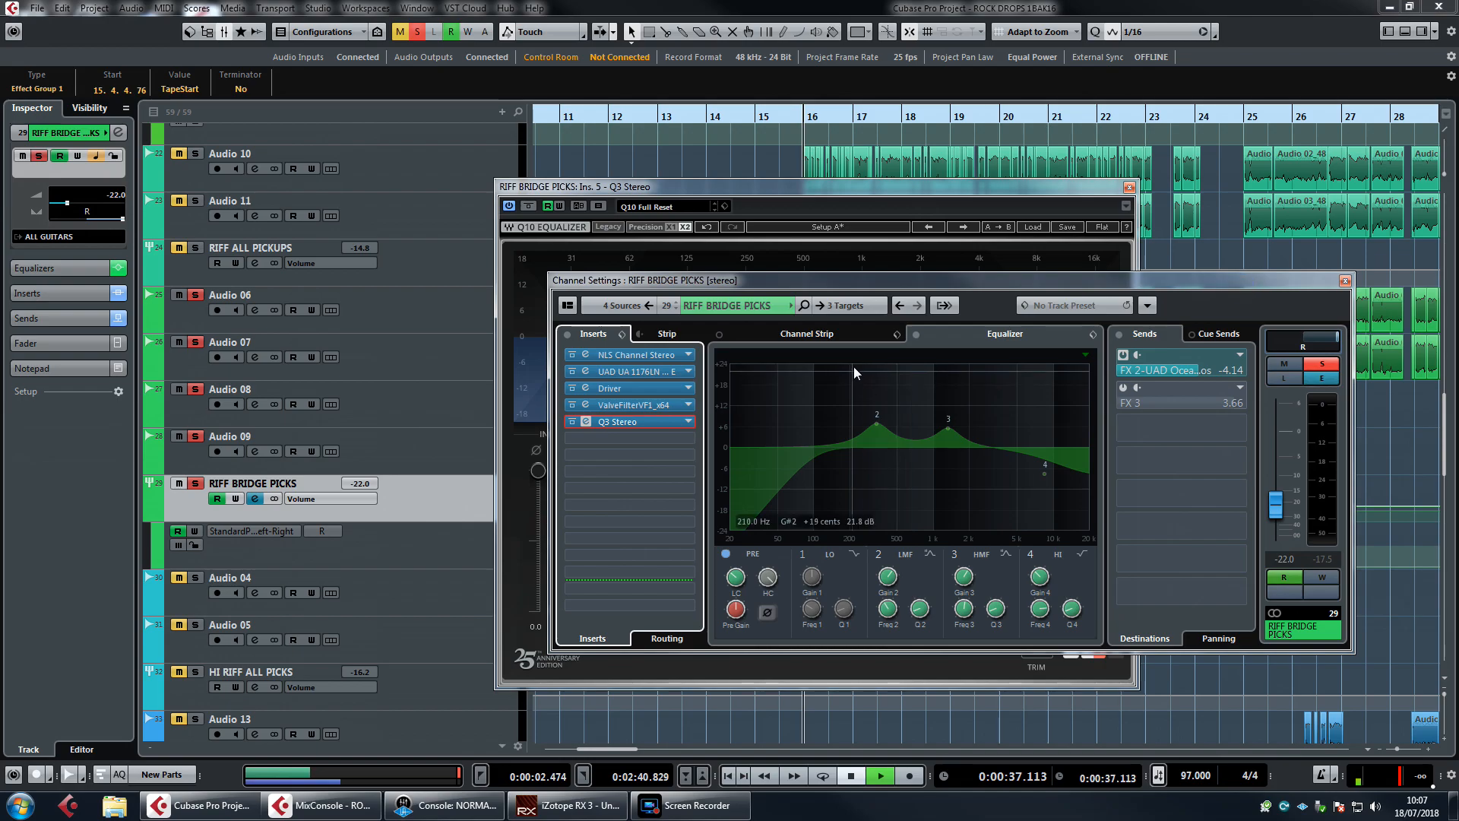
key("space")
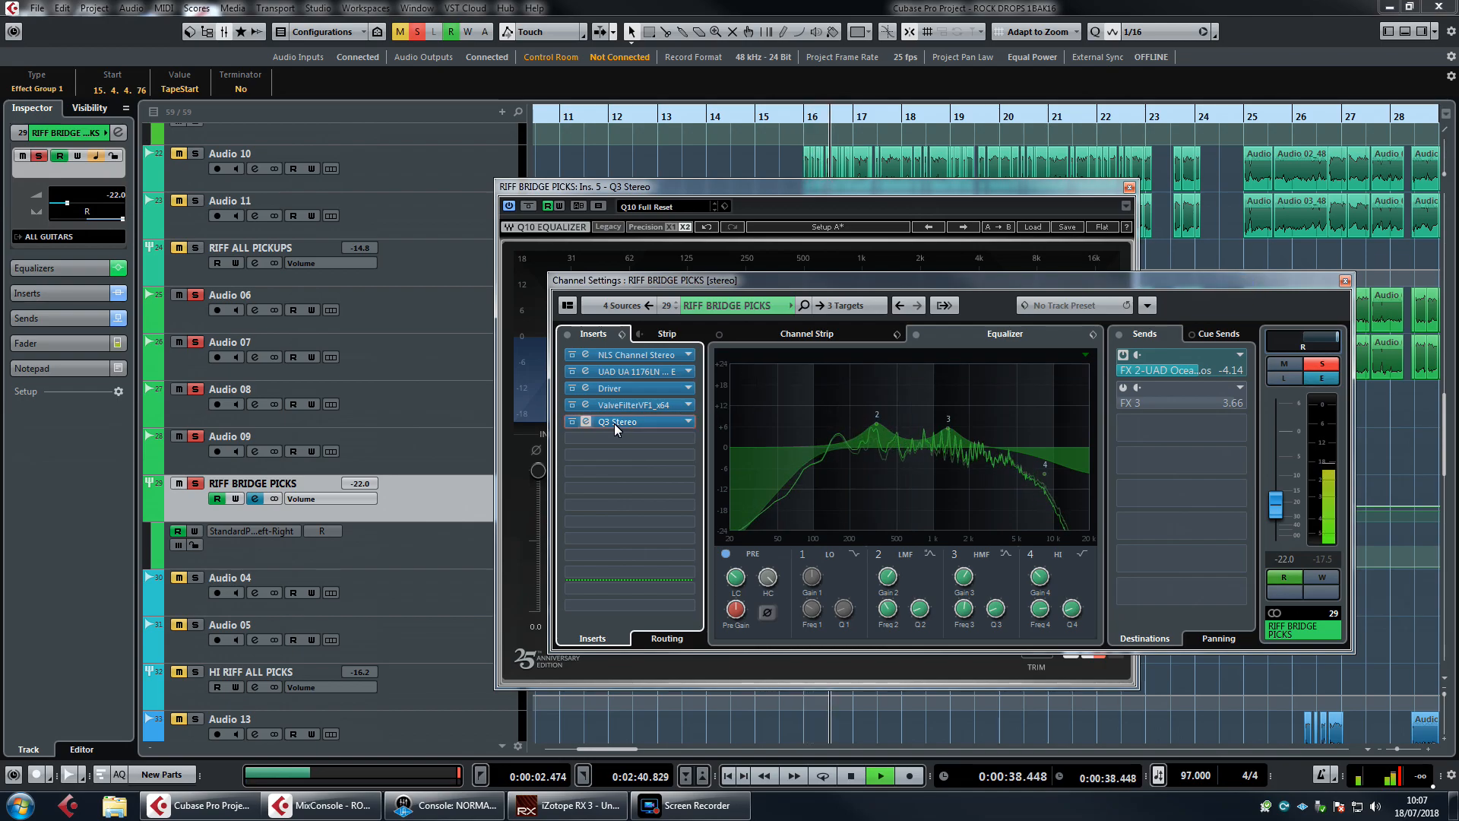
left_click(530, 203)
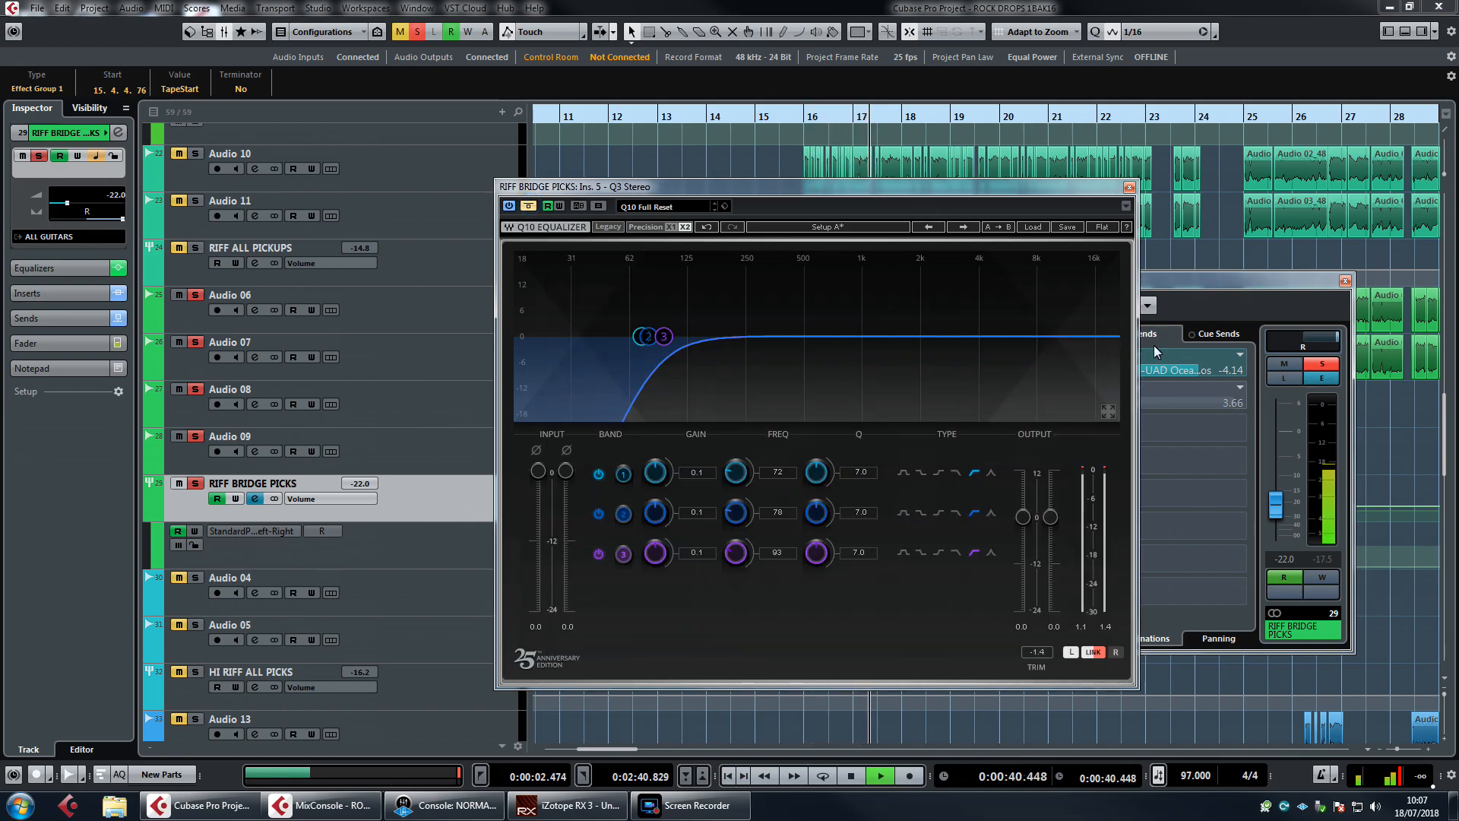
left_click(1169, 281)
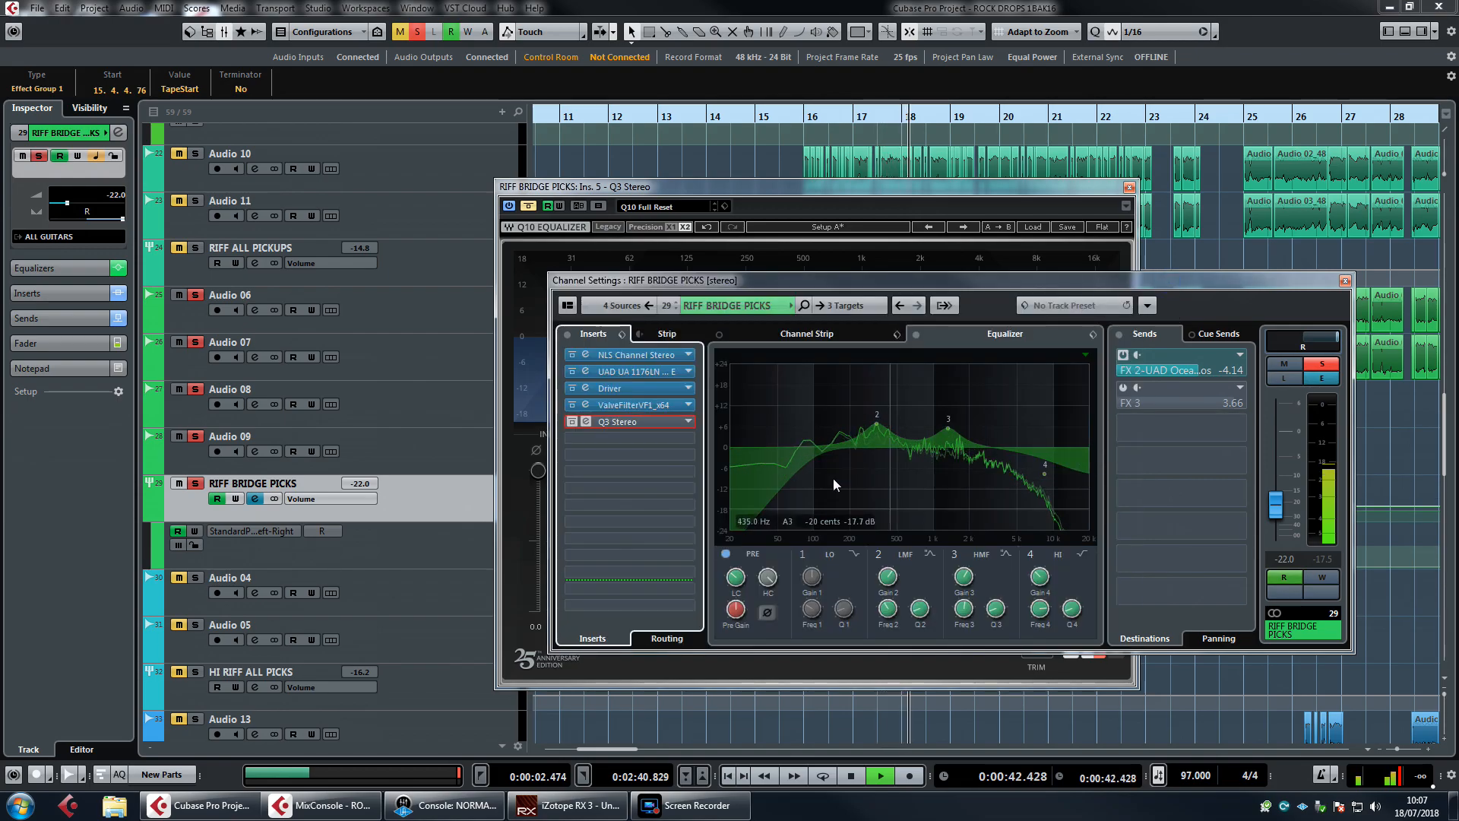
key("space")
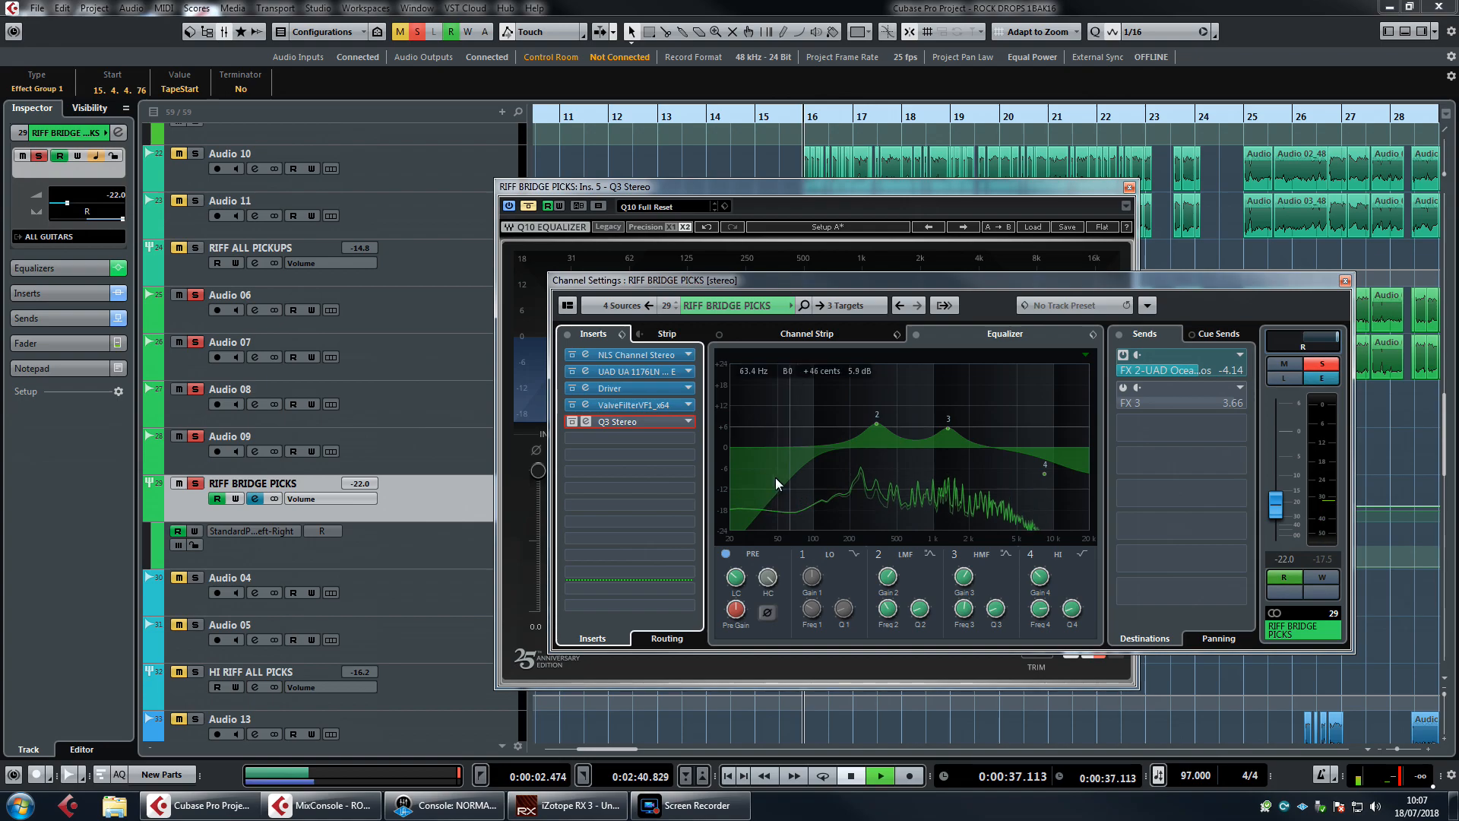
Replay RIFF BRIDGE PICKS with Q3 Stereo bypassed, check the channel EQ's low-cut frequency, and stop playback.
key("space")
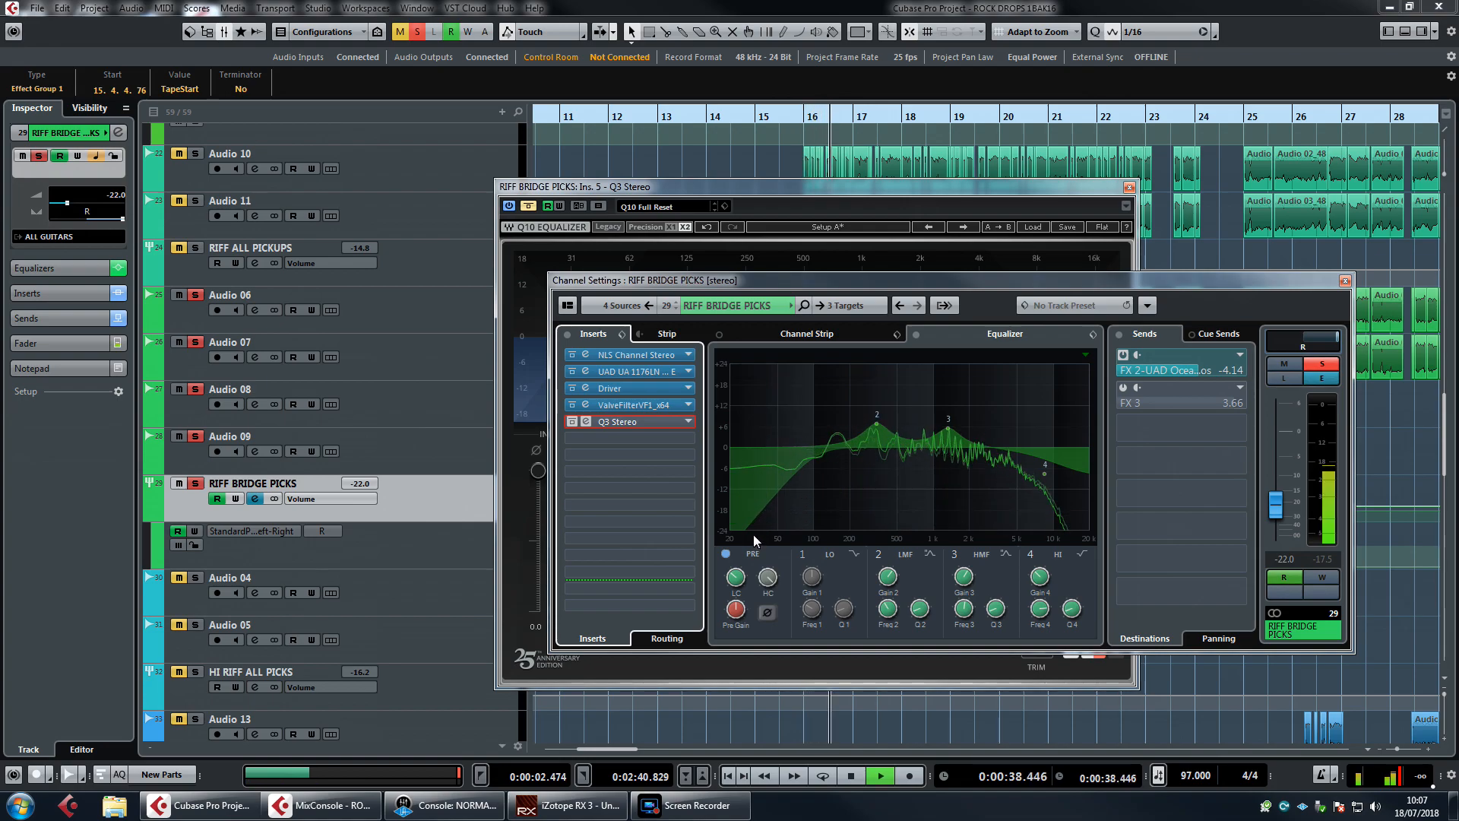
left_click_drag(738, 578, 737, 575)
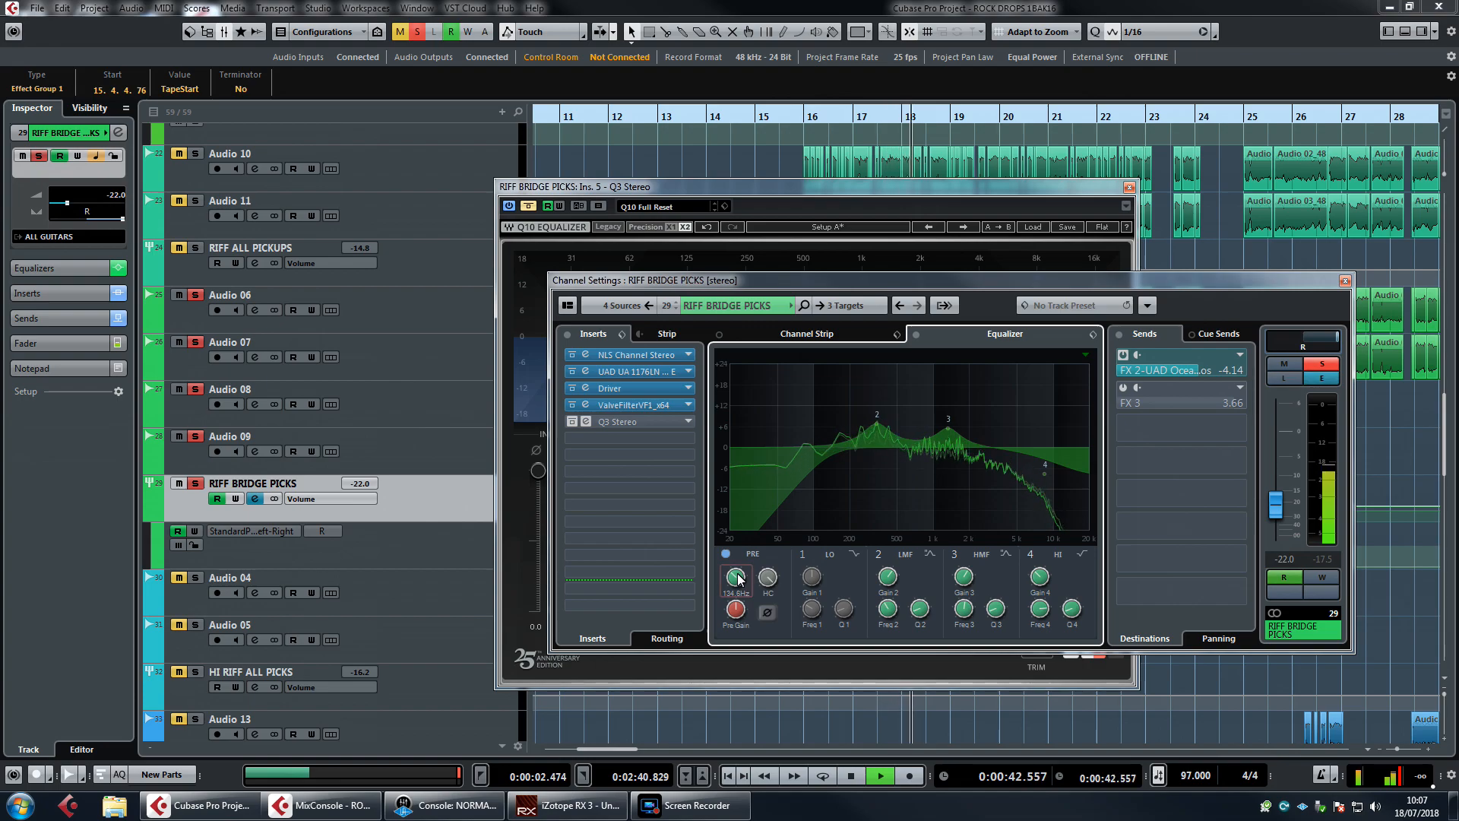
key("space")
Take the Q3 Stereo insert out of bypass, play RIFF BRIDGE PICKS from bar 16 to hear the stacked high-pass bands, and stop playback.
left_click(692, 186)
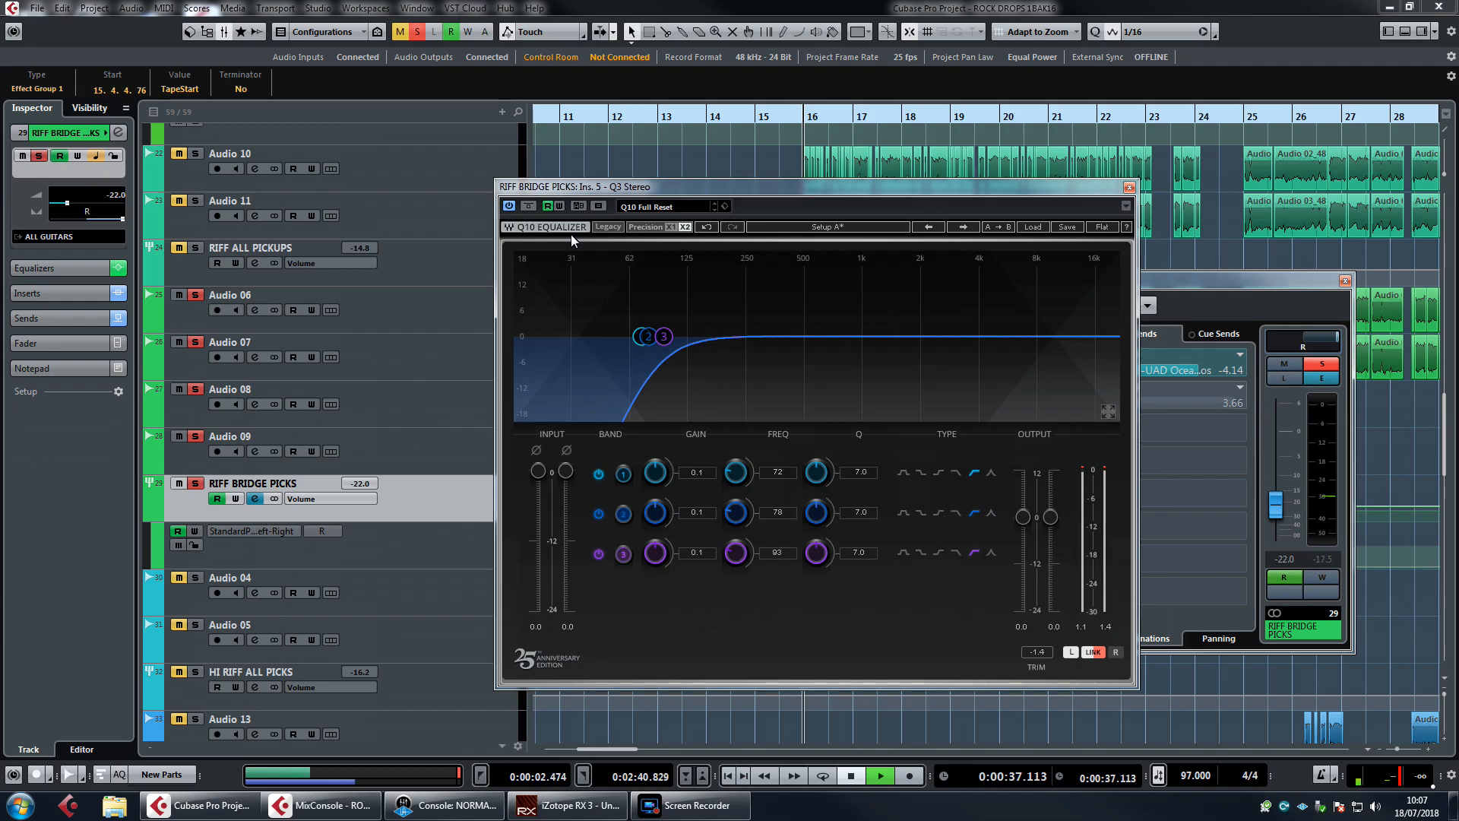
key("space")
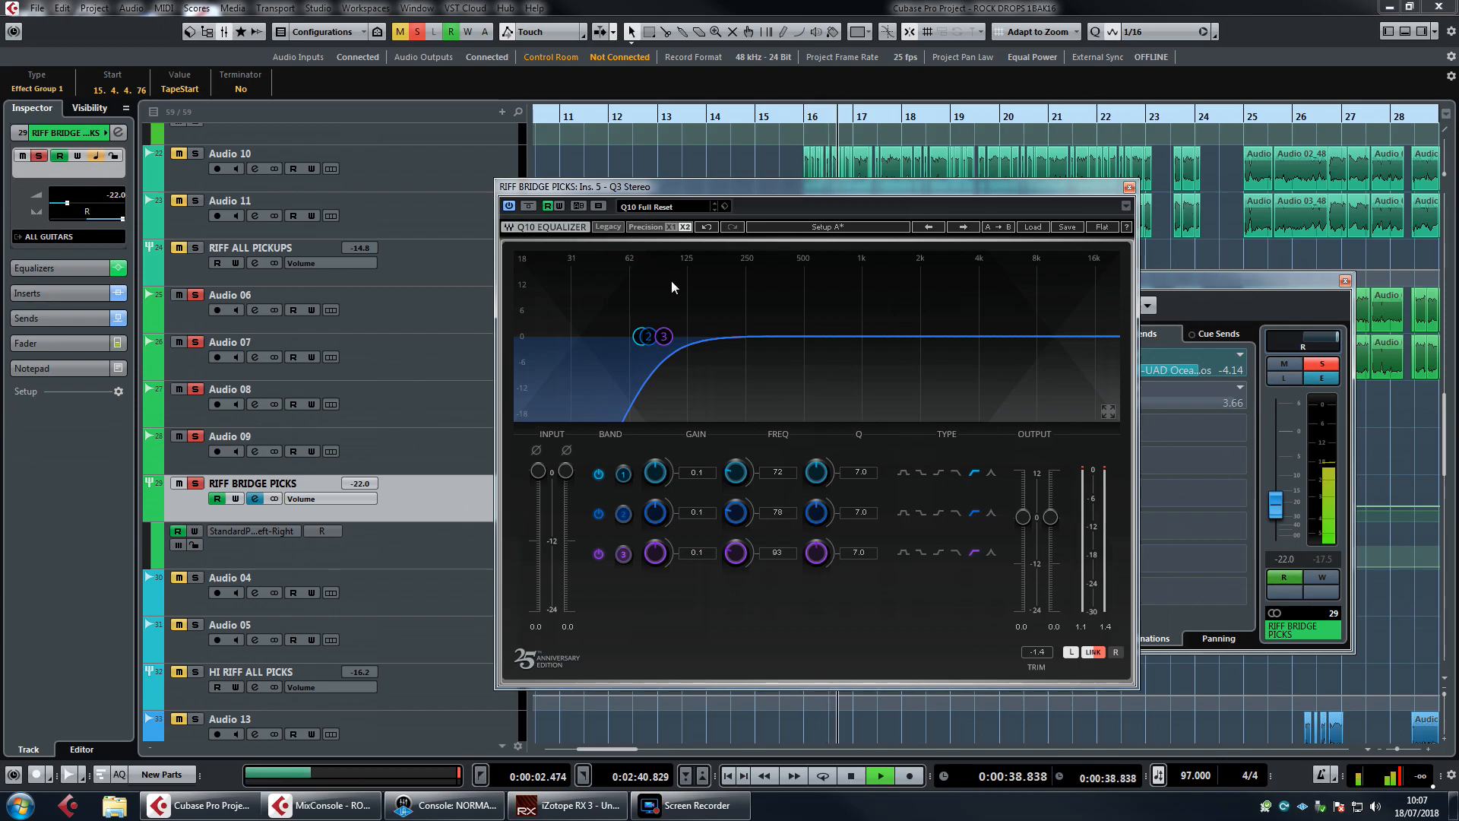
key("space")
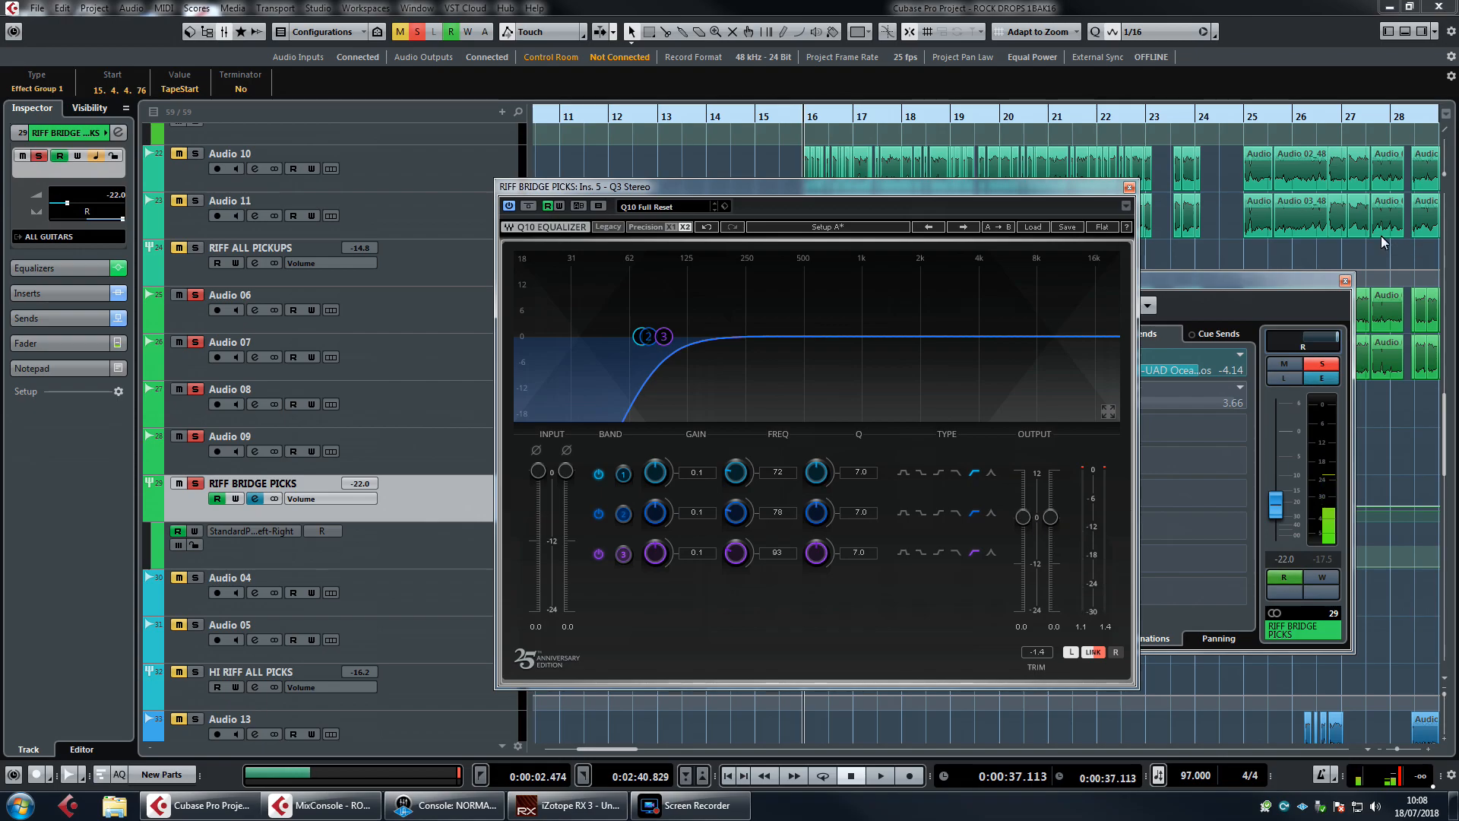
Close the channel settings of RIFF BRIDGE PICKS and its Q3 Stereo window.
left_click(1279, 280)
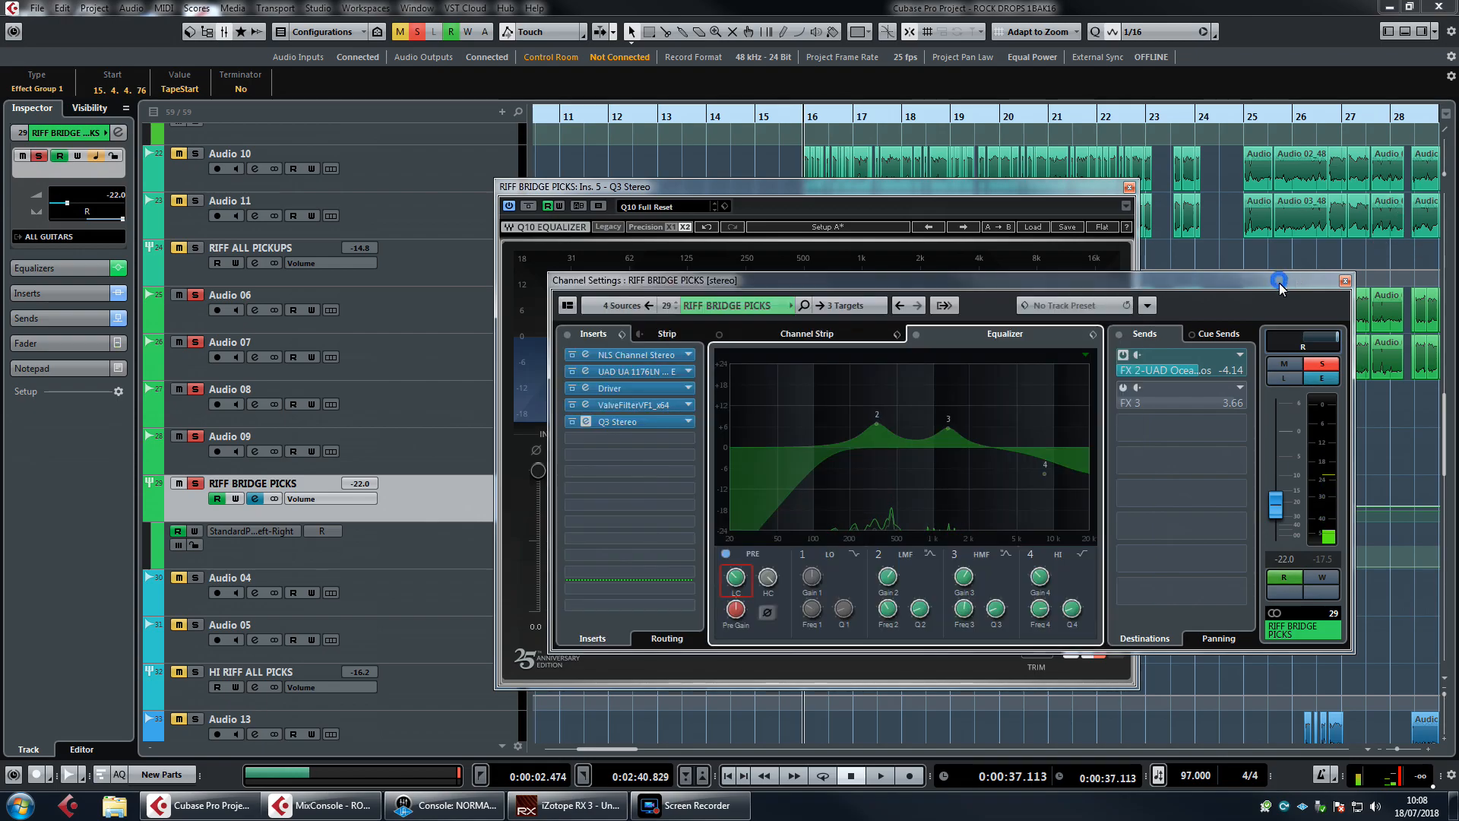
left_click(1343, 282)
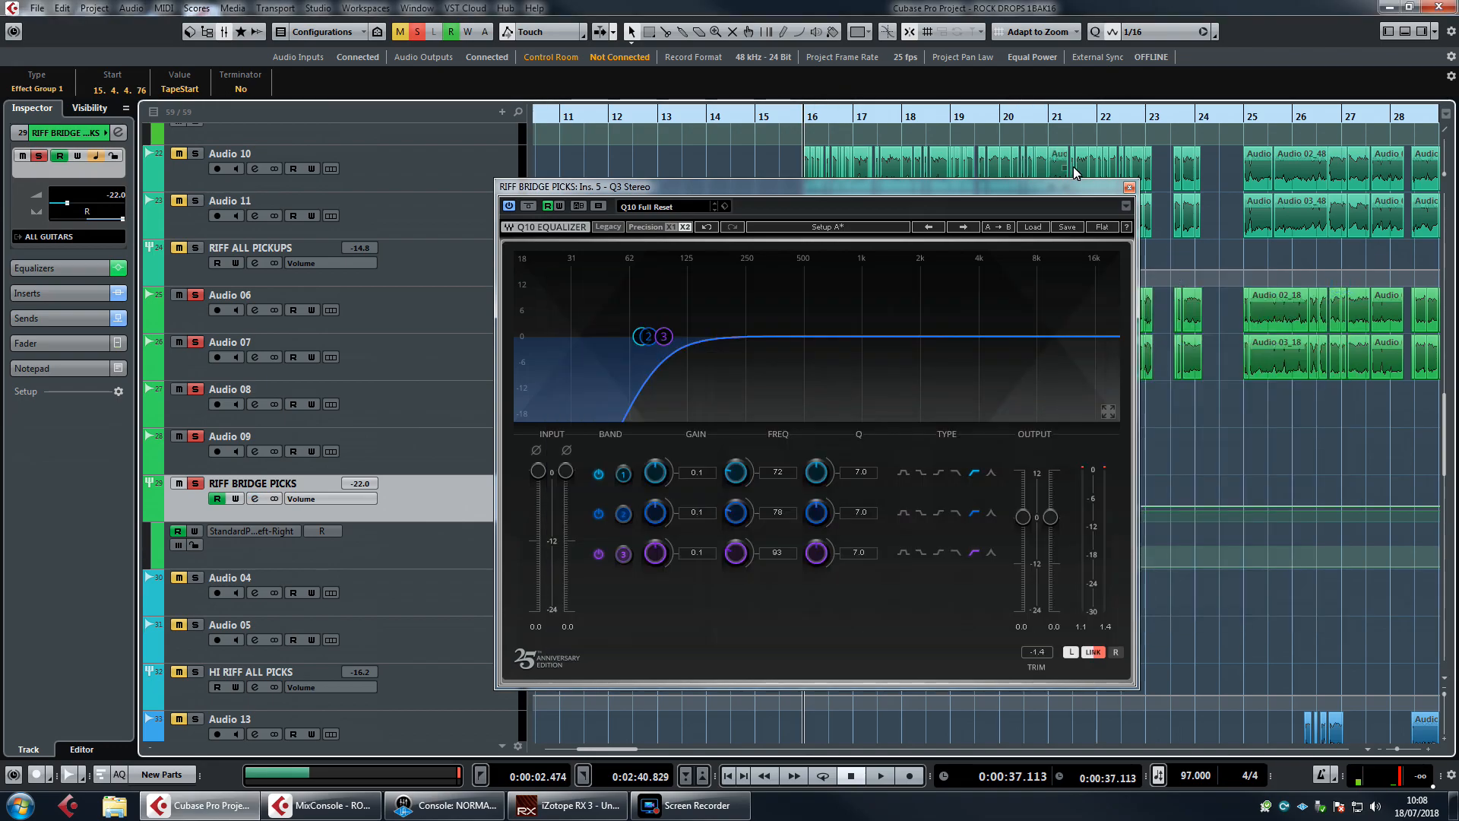
left_click_drag(1096, 187, 1108, 187)
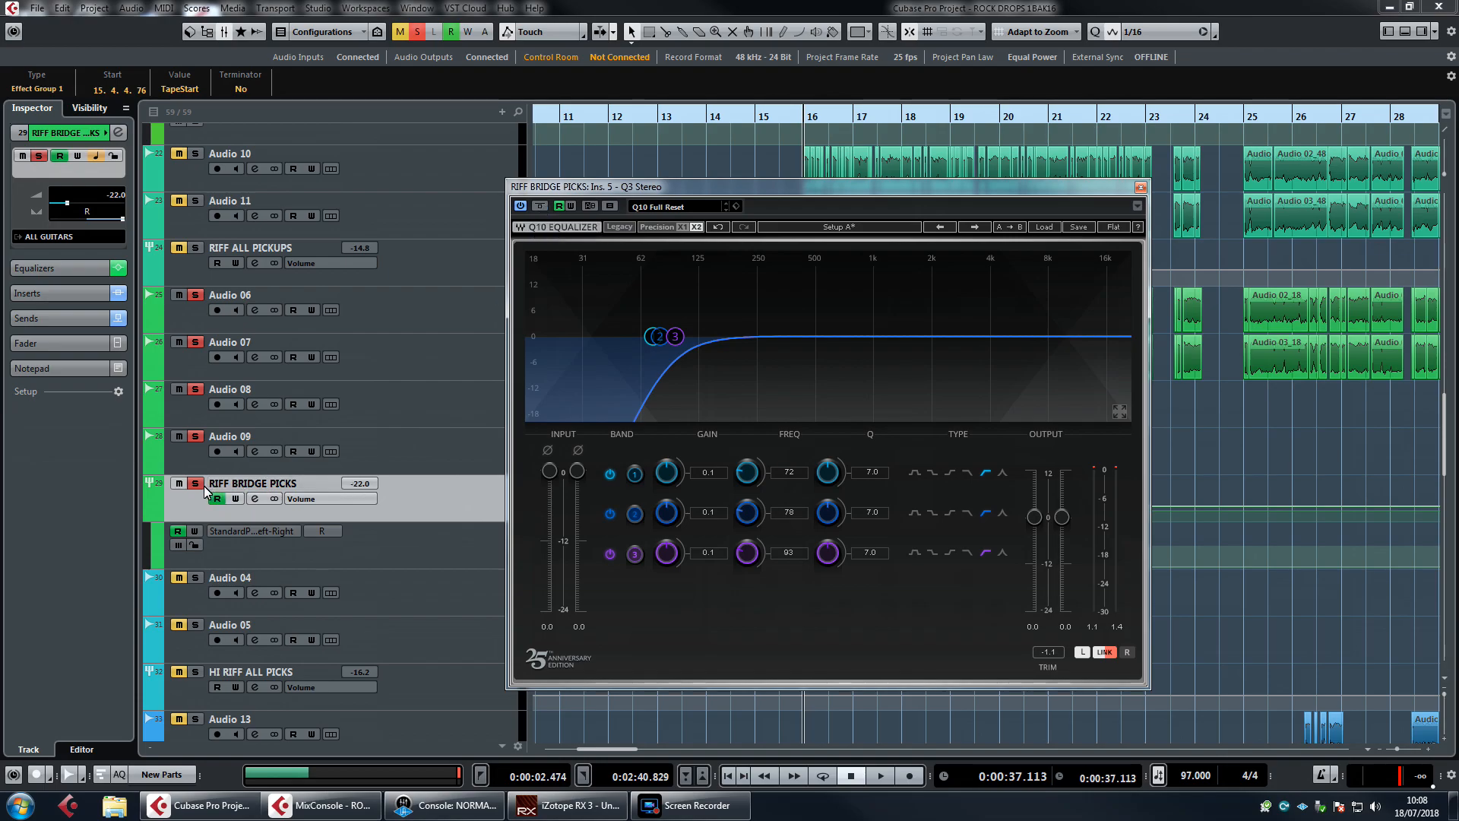
left_click_drag(661, 182, 686, 171)
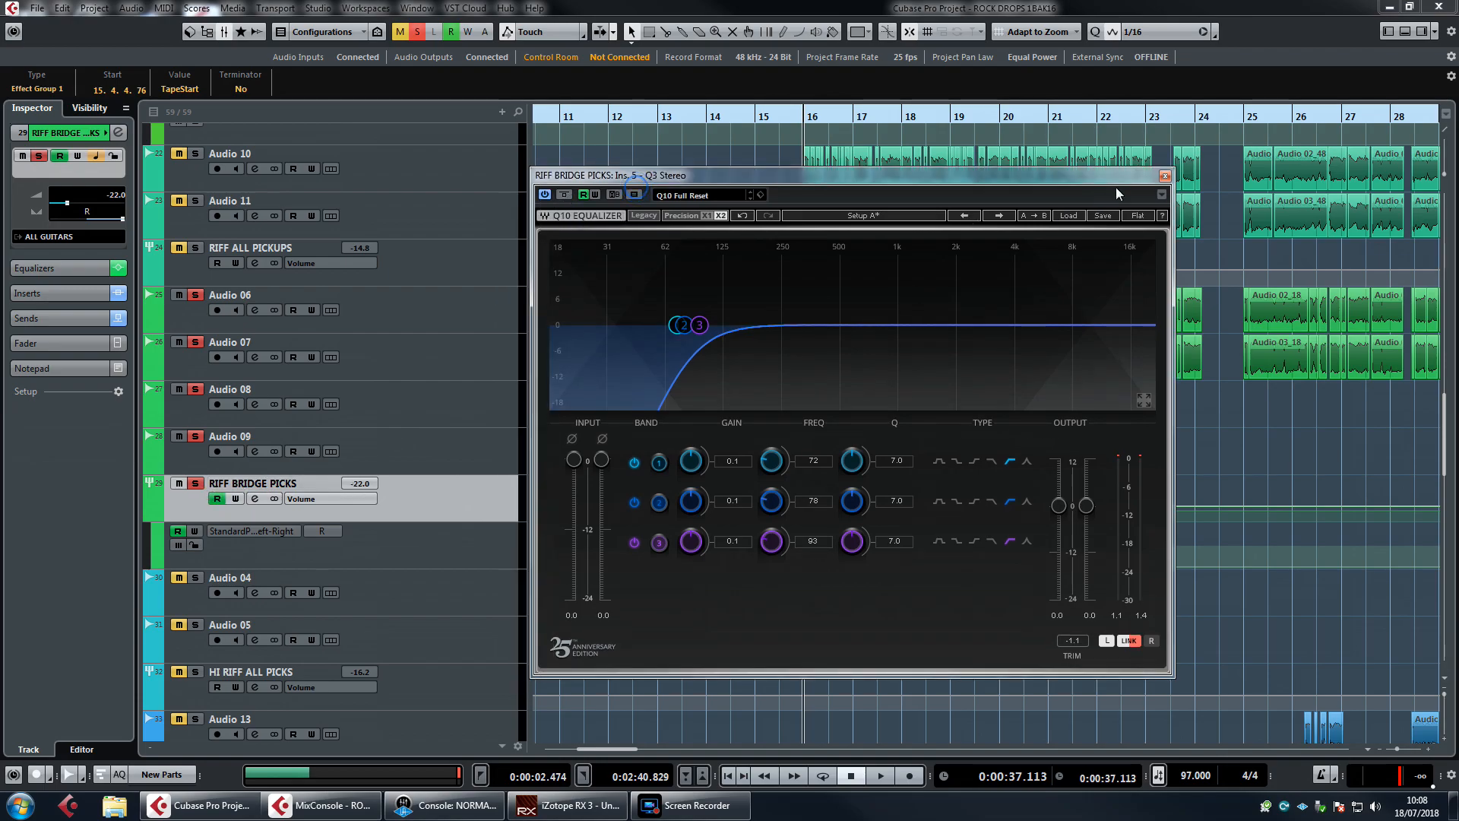
left_click(1165, 175)
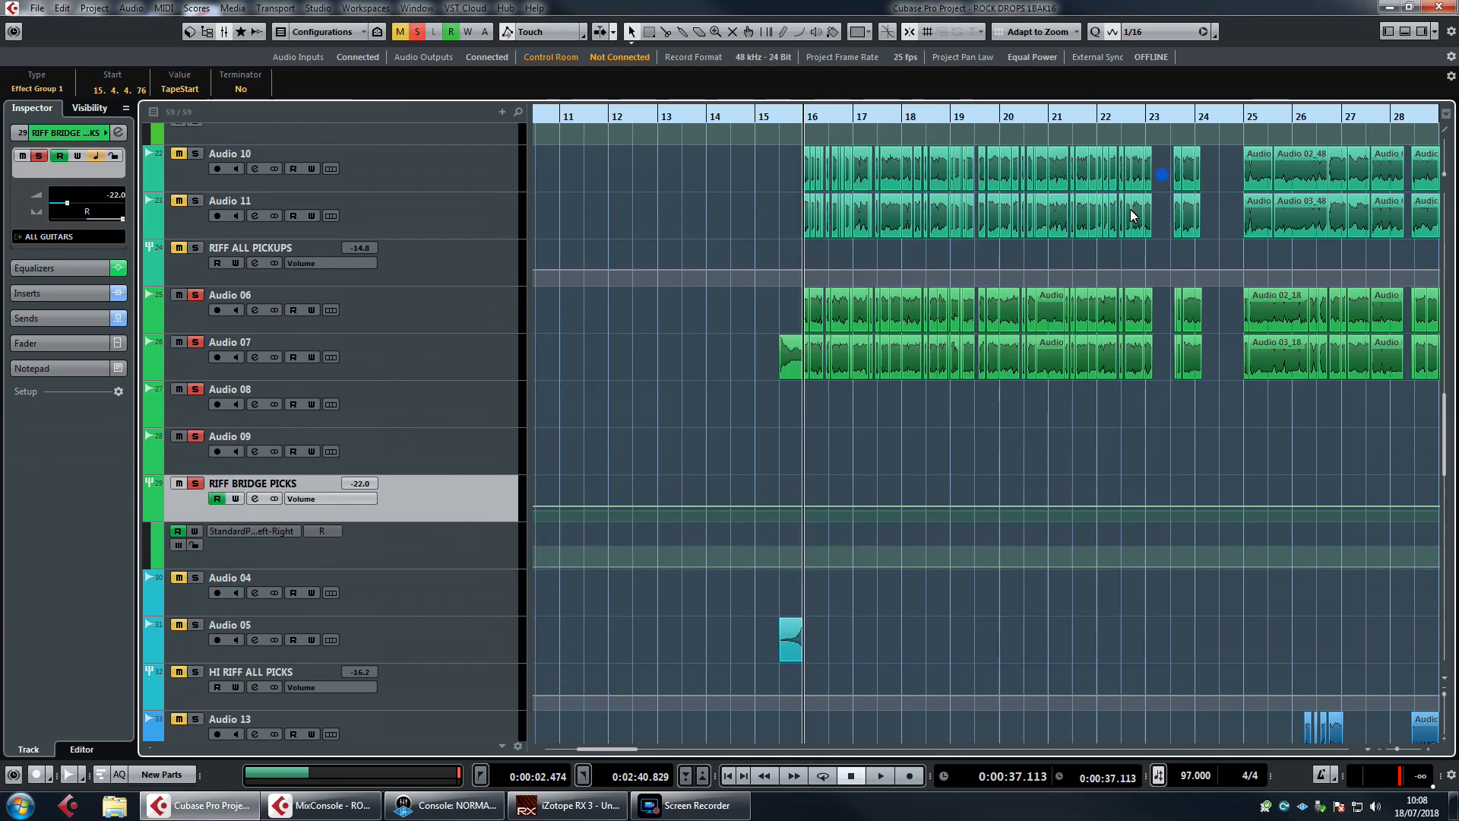
Unsolo RIFF BRIDGE PICKS, solo DI FUZZ instead, and open its channel settings with the VEQ4 Stereo insert.
left_click(195, 483)
scroll(617, 403, "up", 4)
scroll(636, 411, "up", 4)
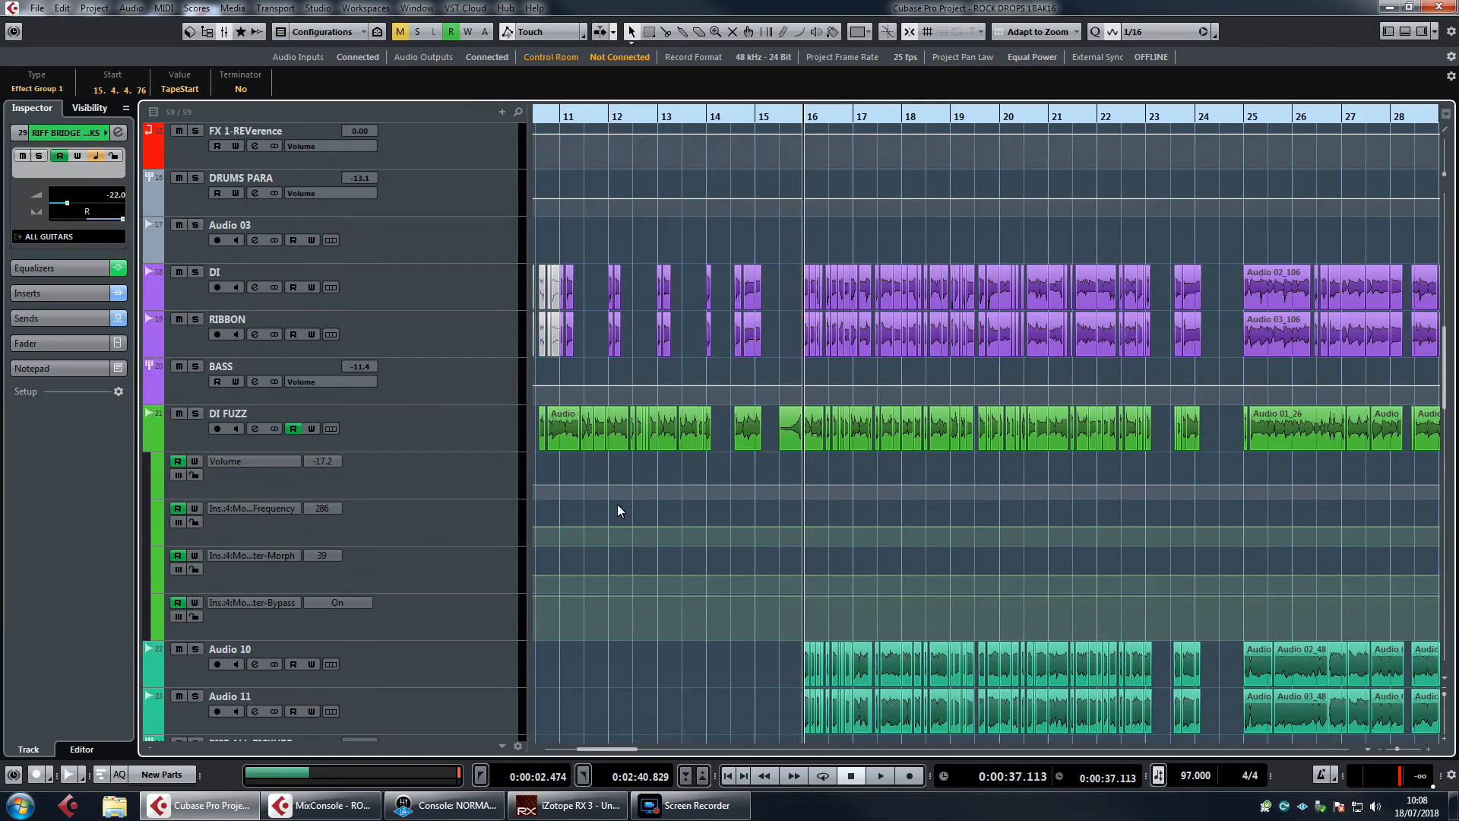
left_click(195, 414)
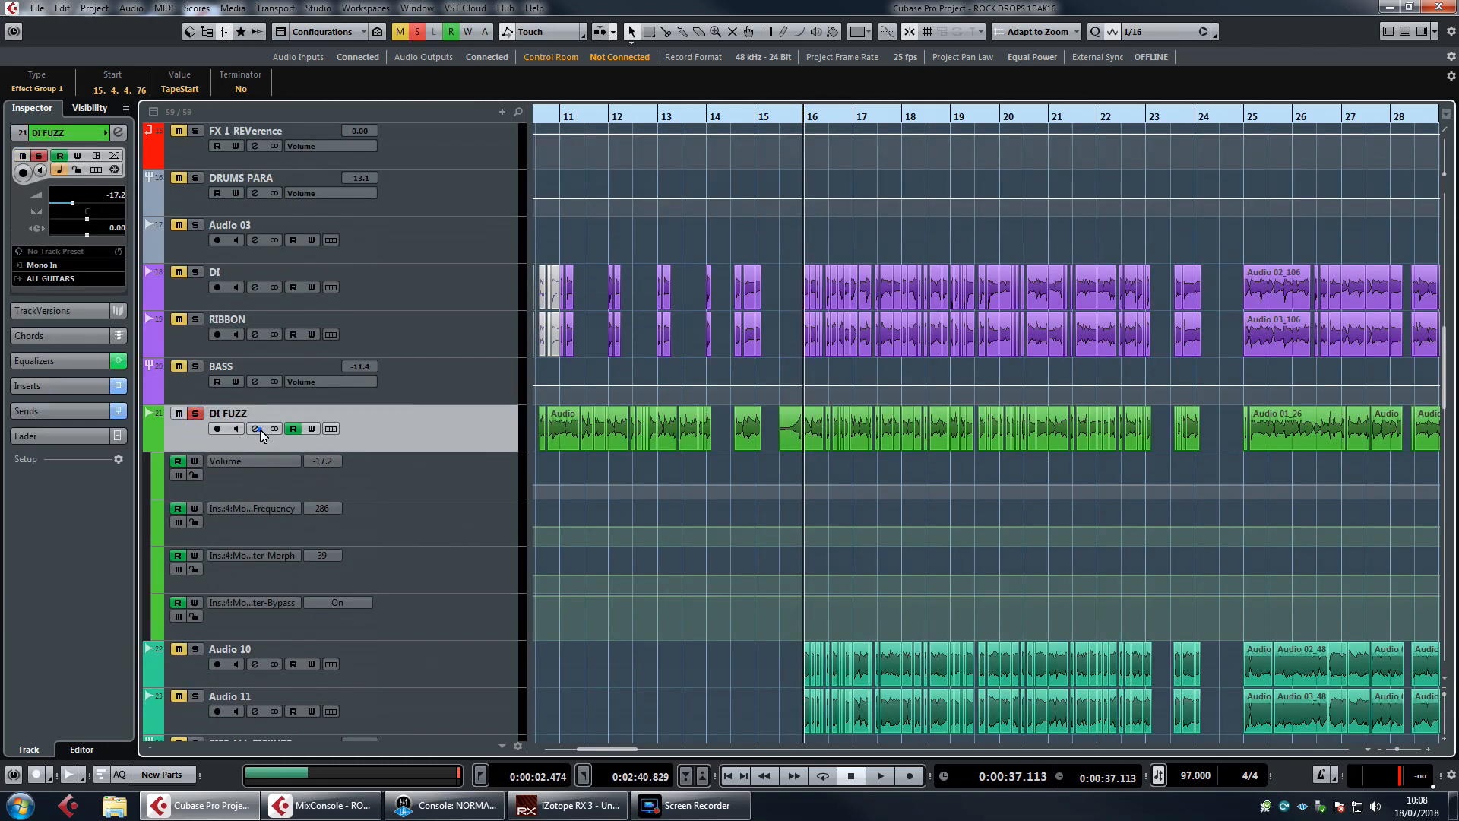
left_click(257, 428)
left_click(617, 389)
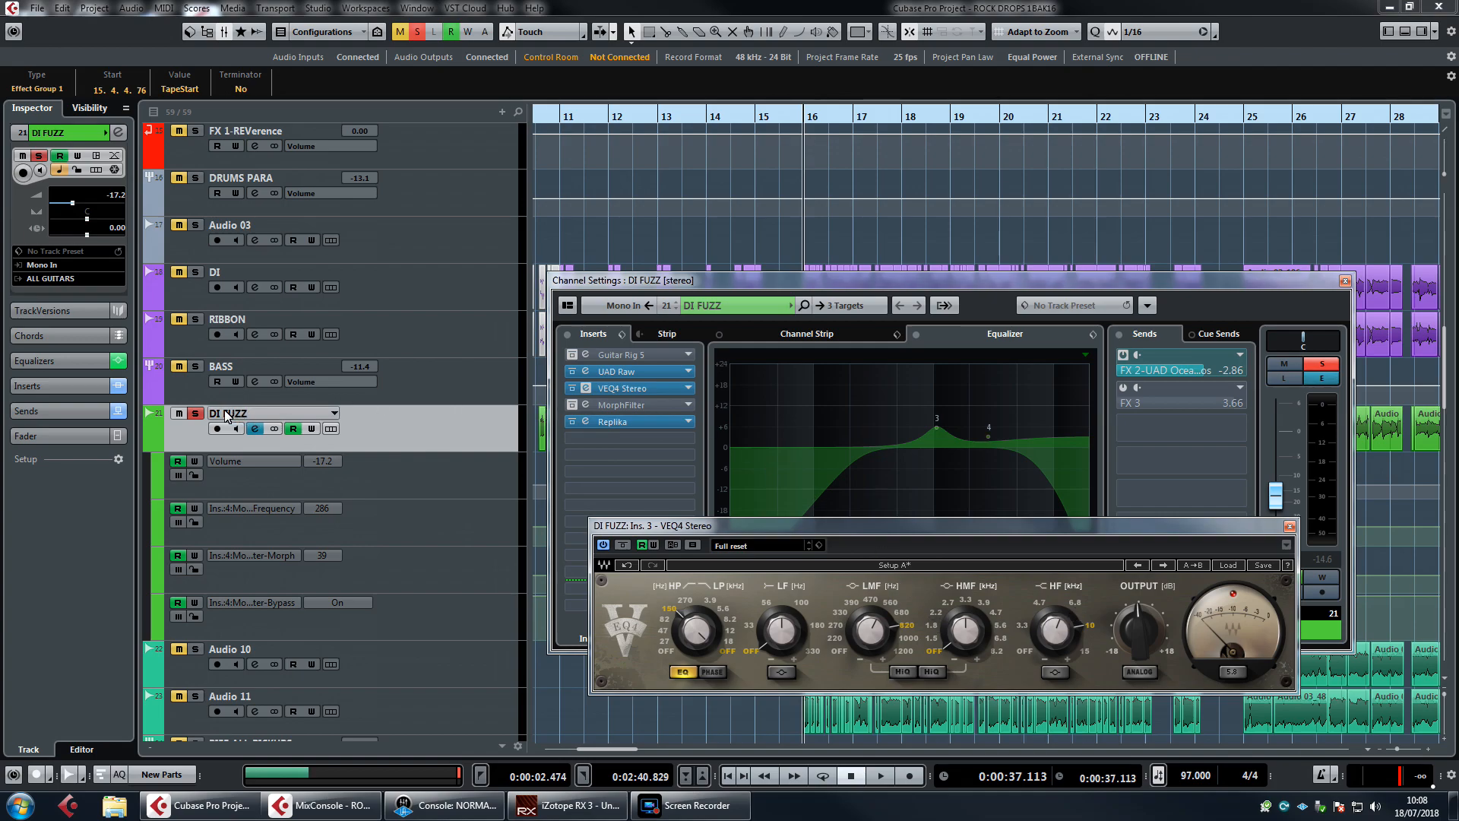
Play DI FUZZ from bar 16 while switching the VEQ4 Stereo bypass on and off to compare tone and level, and stop playback.
key("space")
left_click(623, 546)
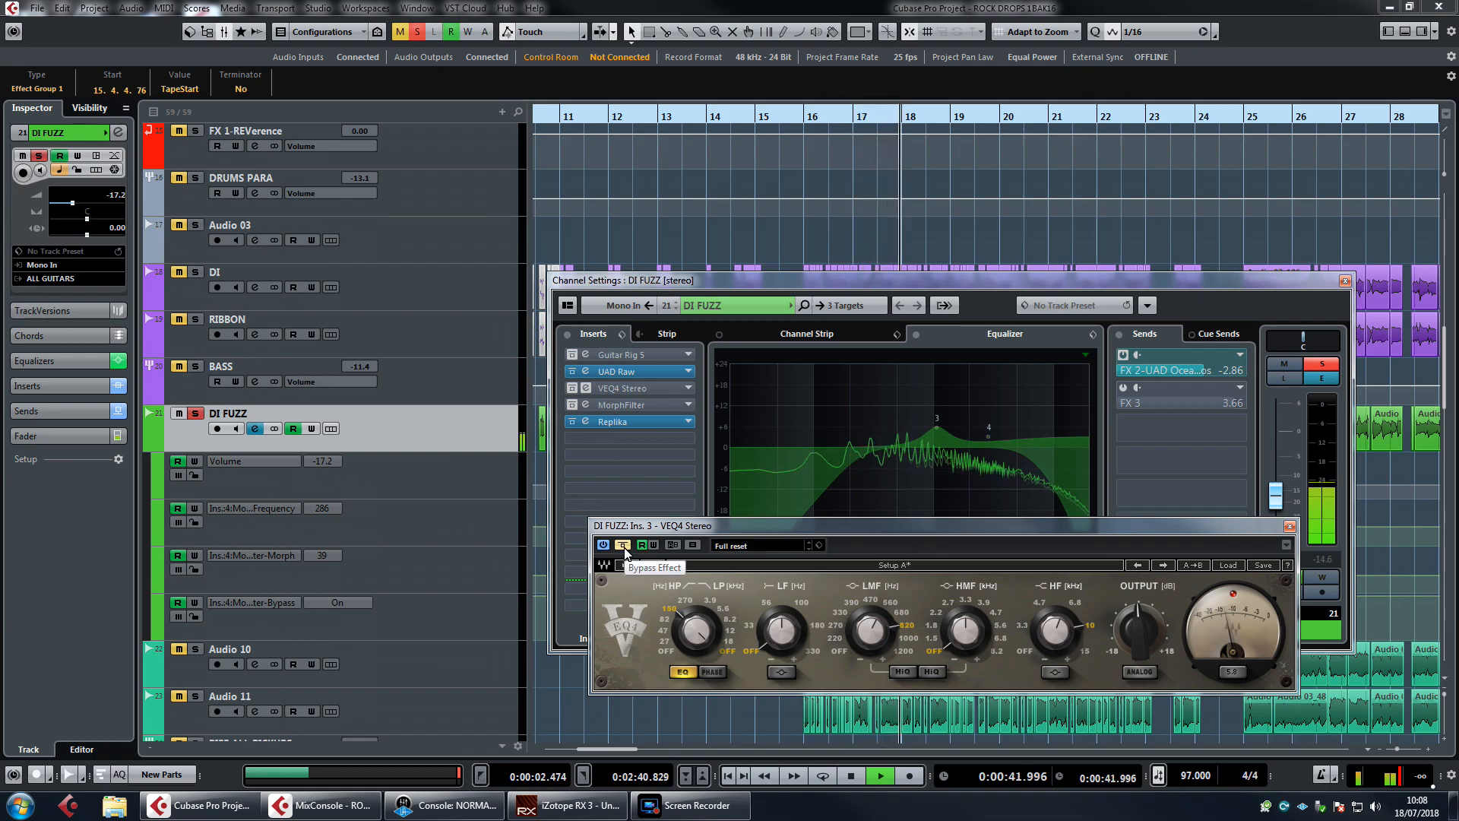
left_click(623, 546)
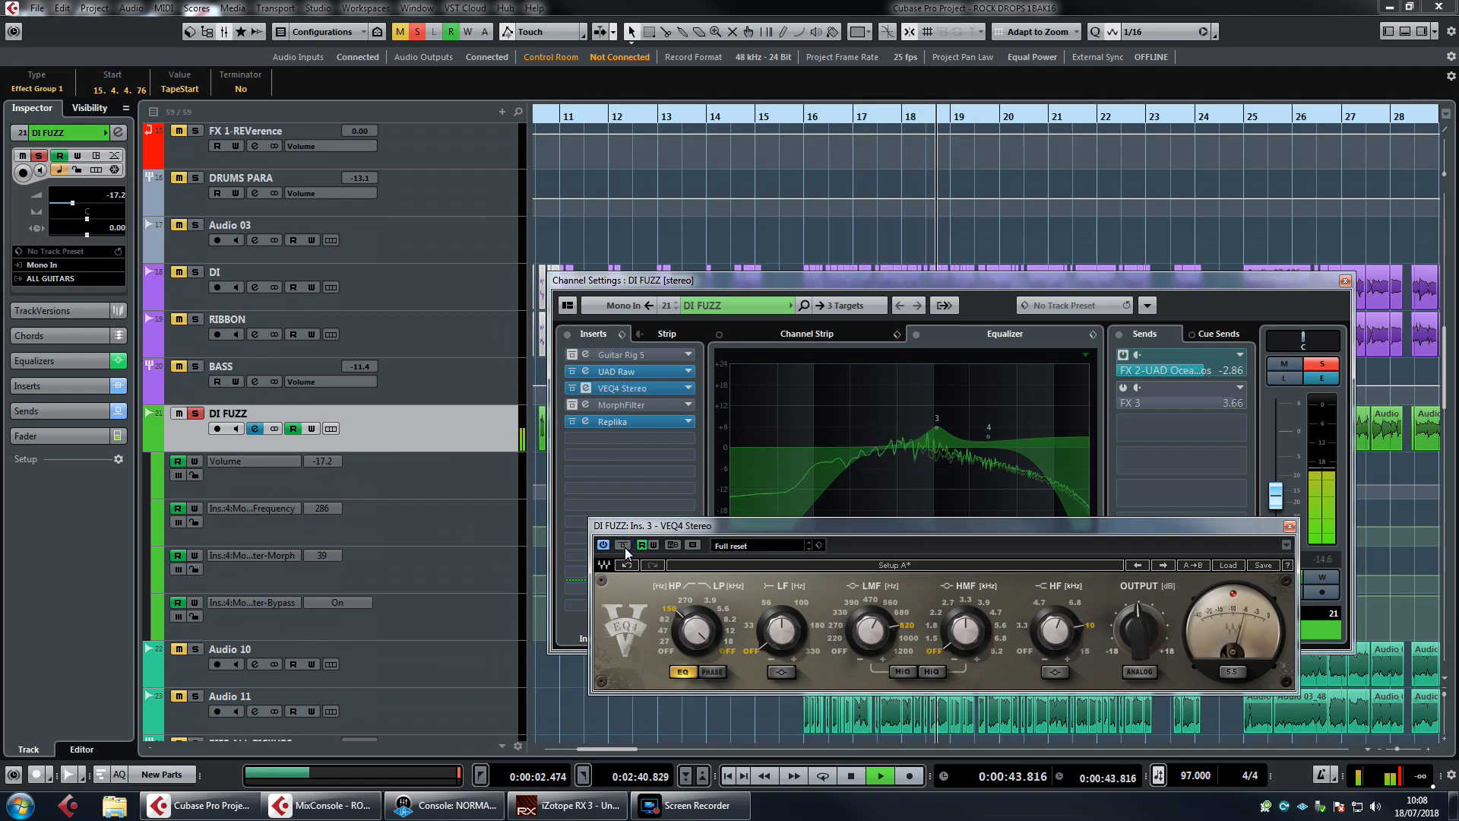
key("space")
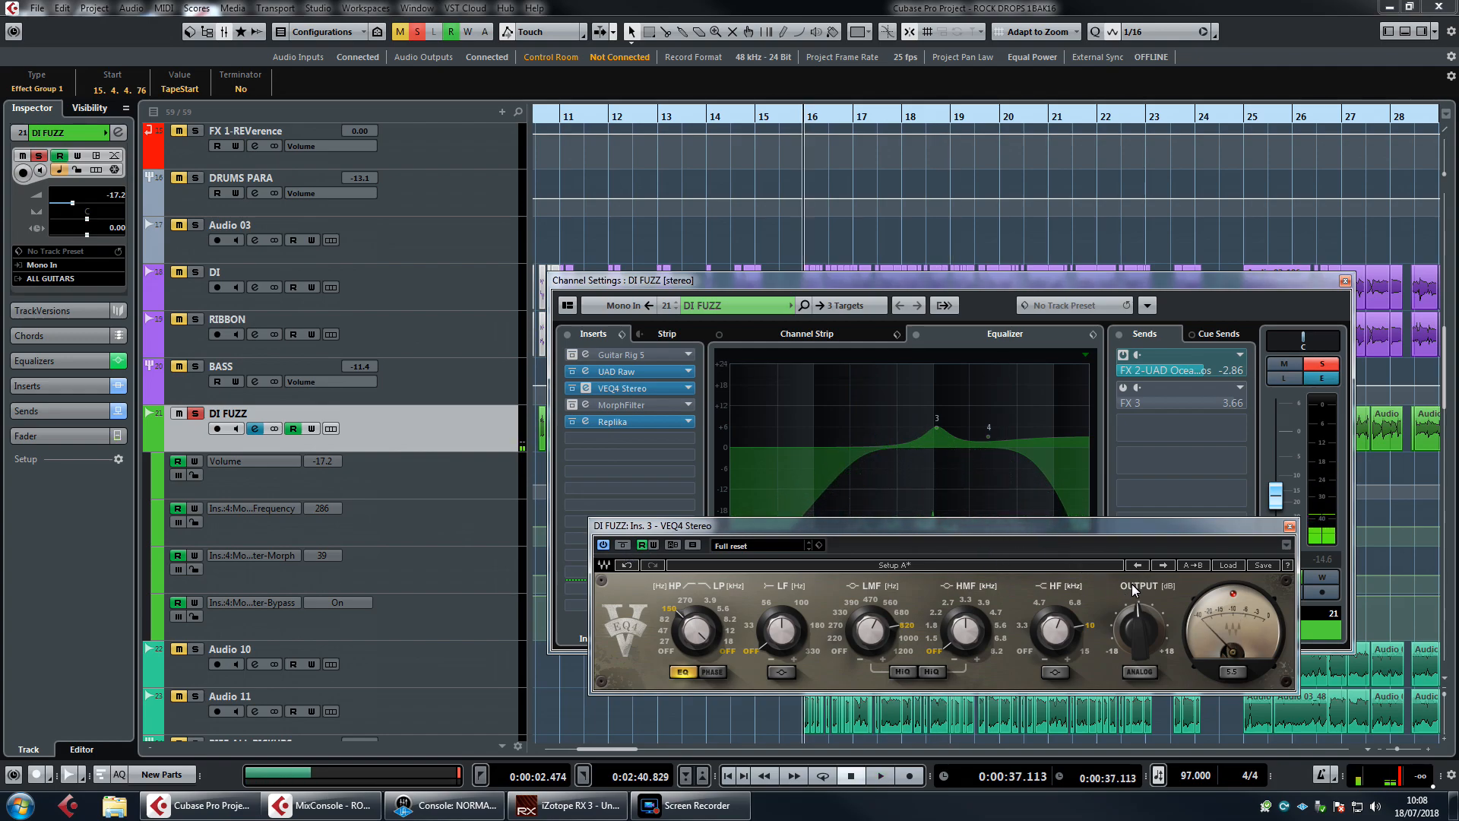
Lower the VEQ4 Stereo output level on DI FUZZ, and play from bar 16 comparing the insert bypassed and active before stopping playback.
left_click_drag(1171, 526, 1153, 461)
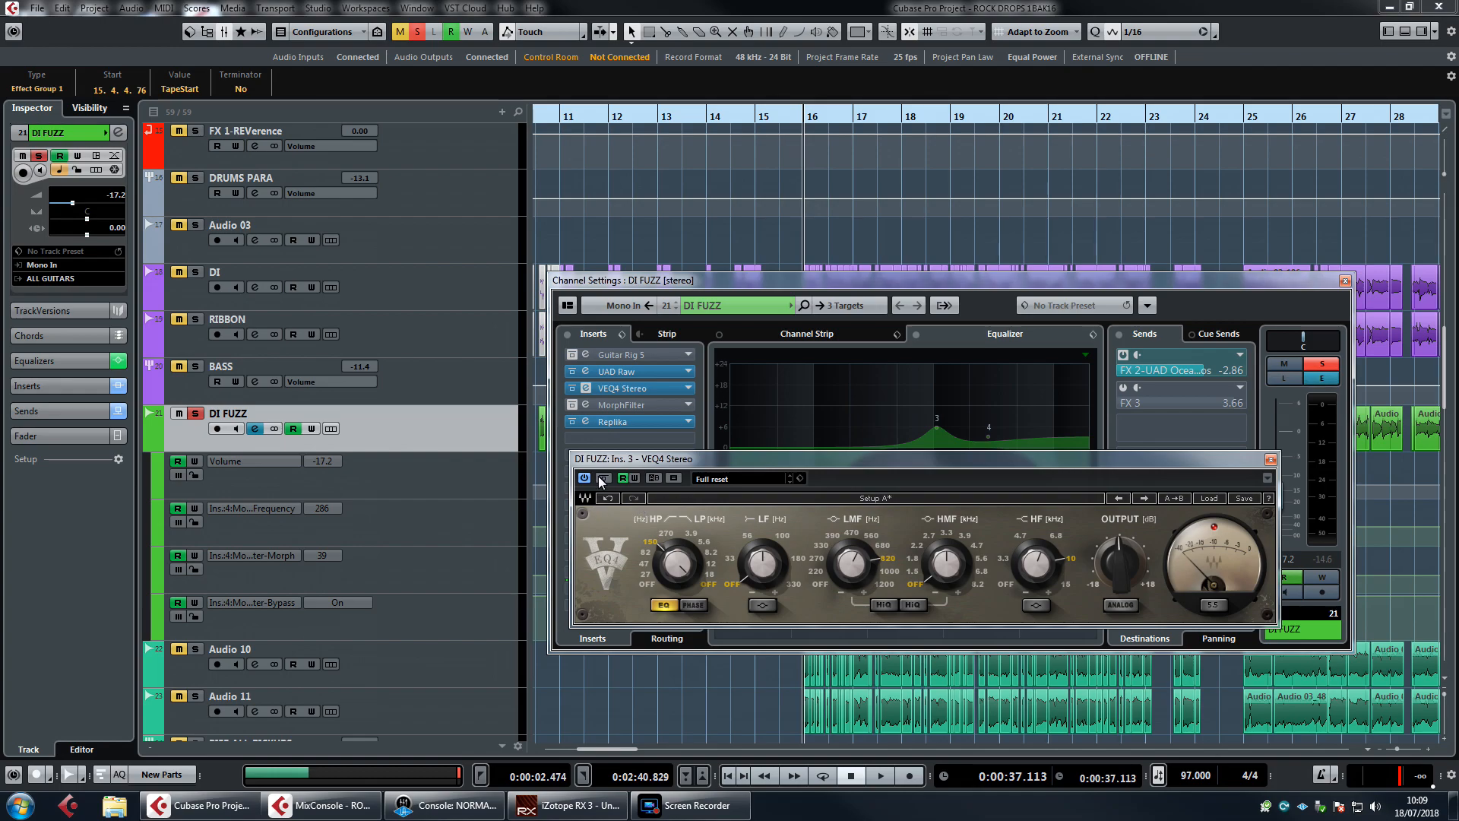
left_click_drag(1122, 566, 1124, 595)
left_click(604, 478)
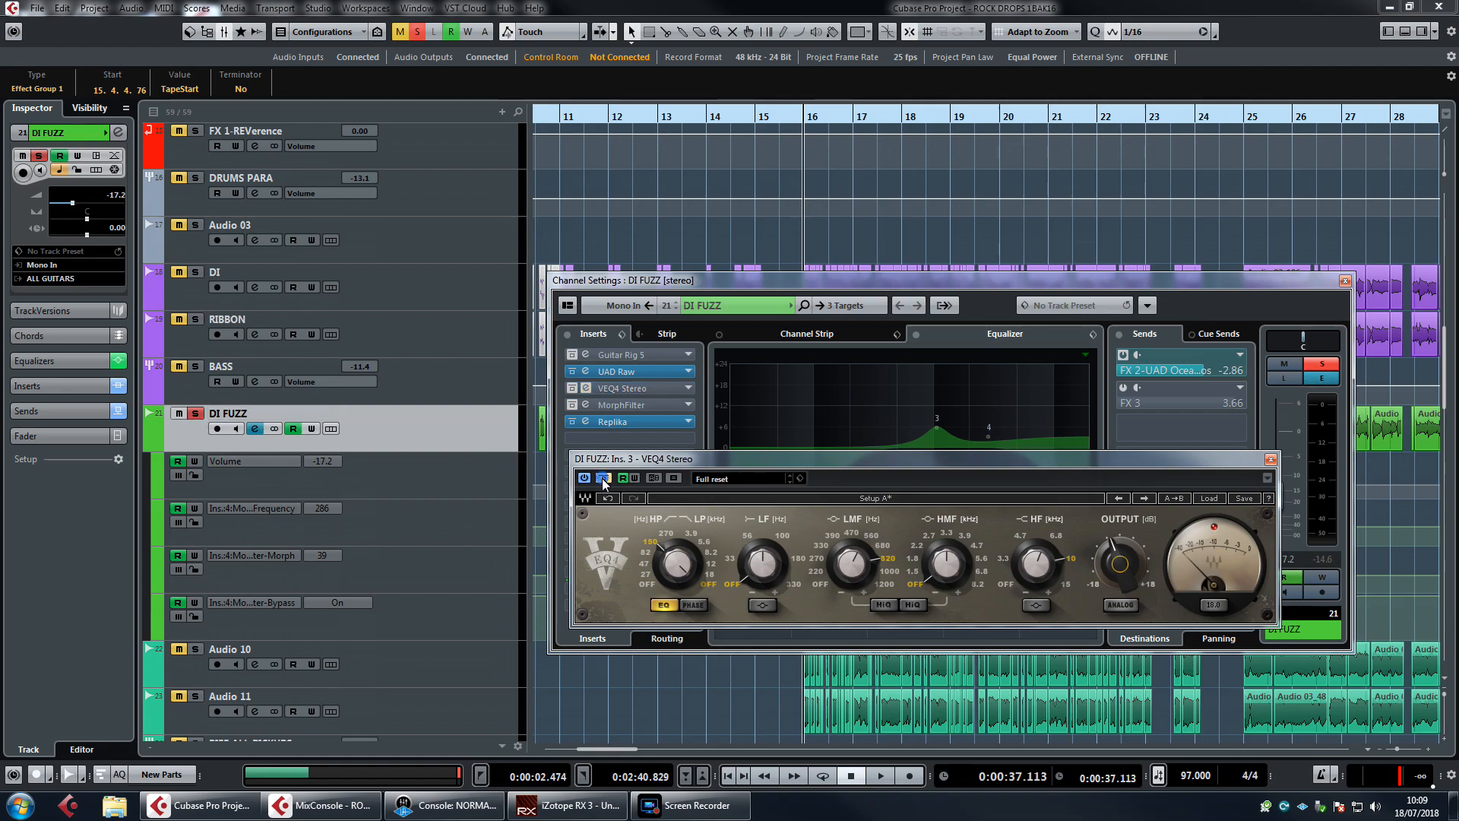
key("space")
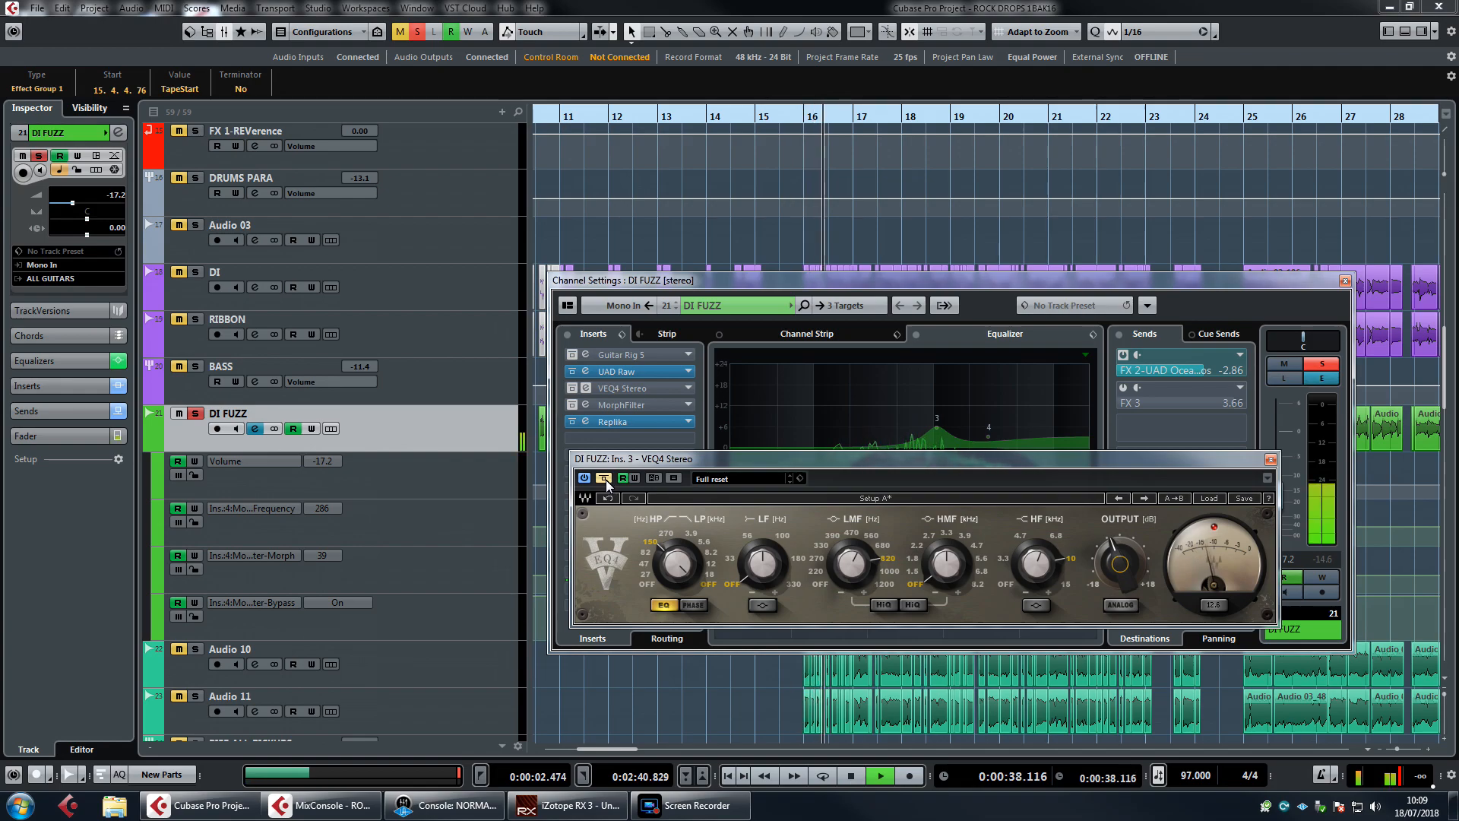
left_click(603, 481)
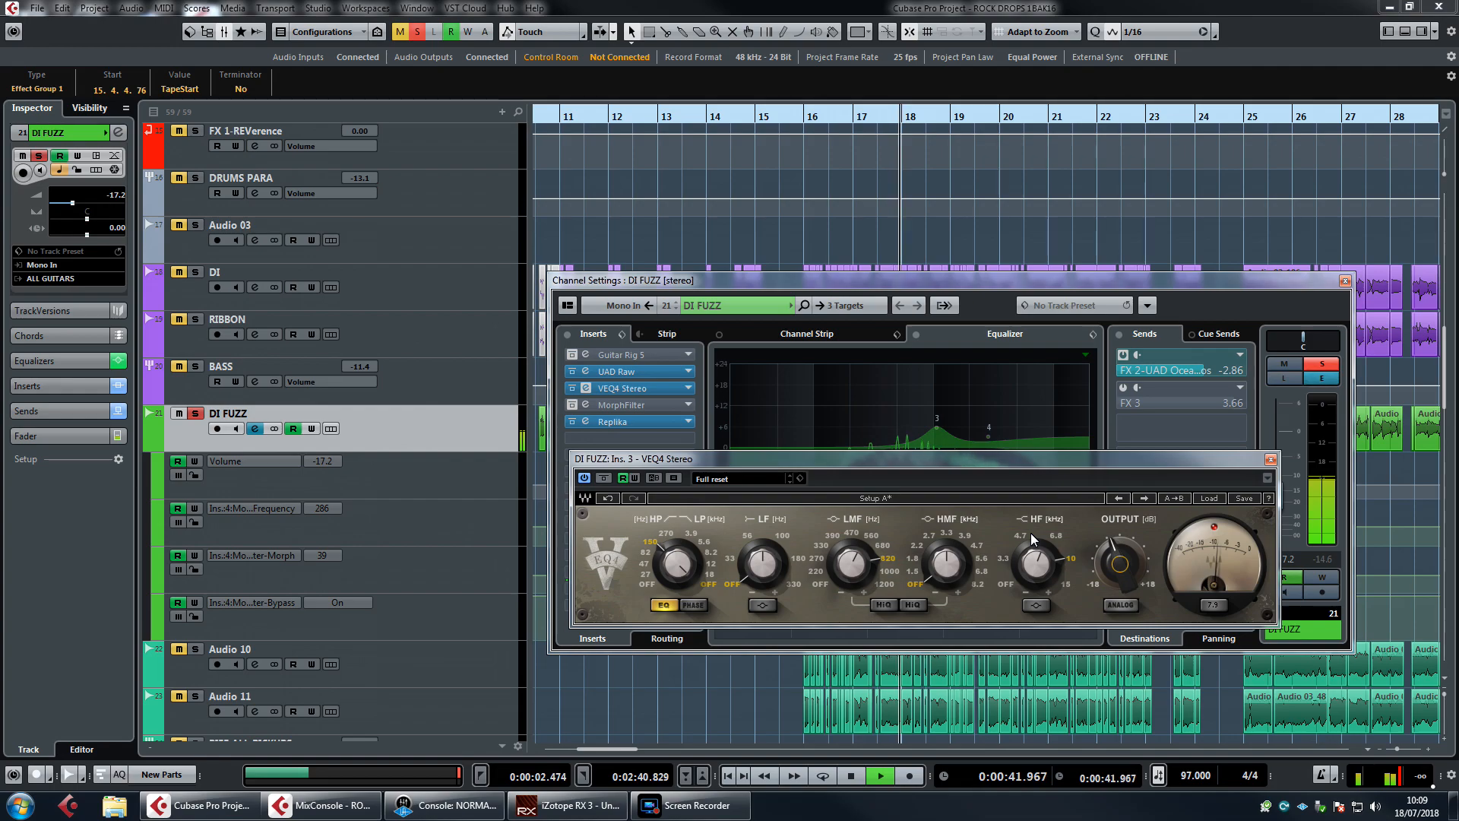
key("space")
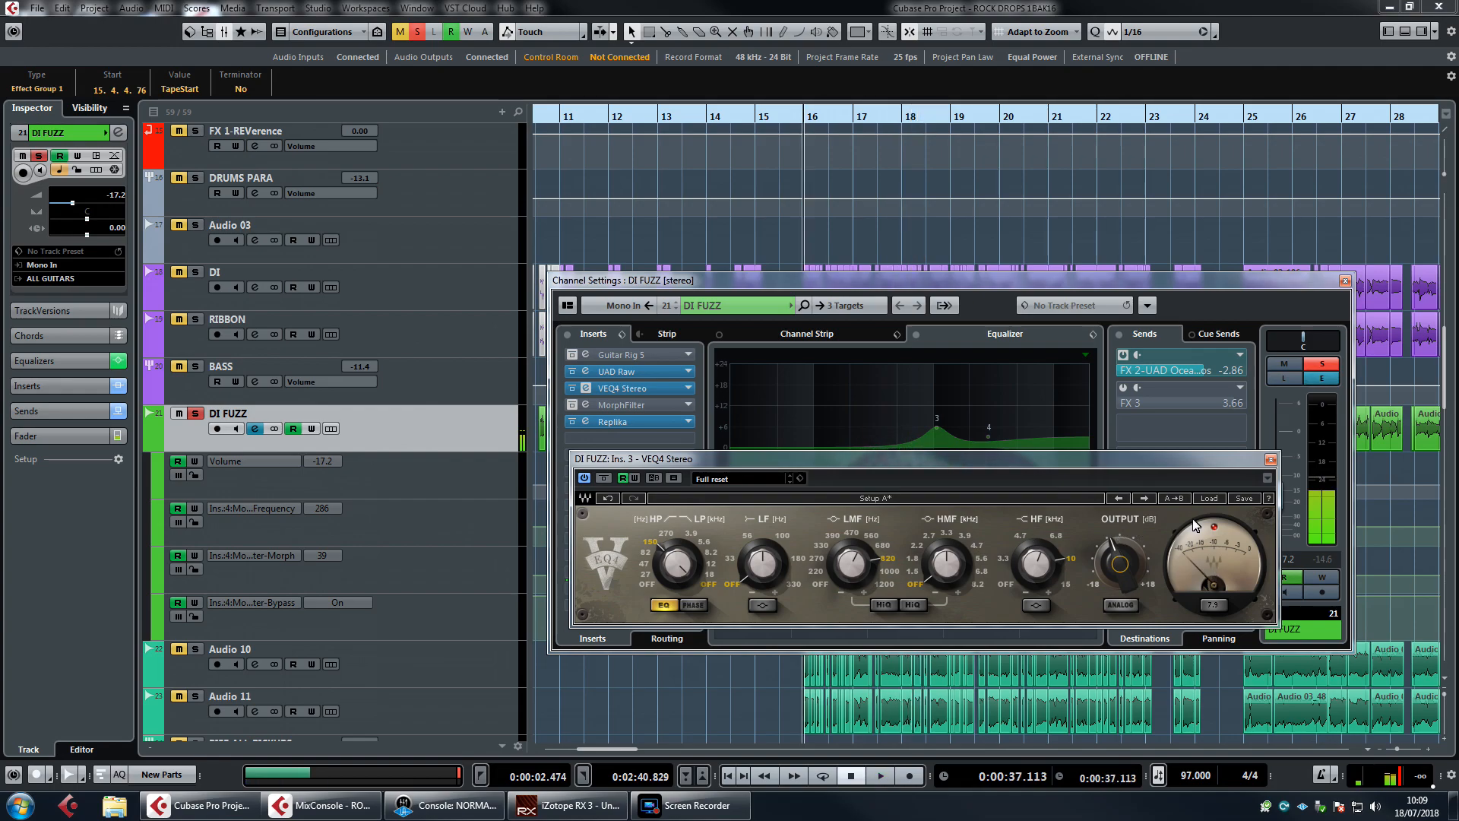